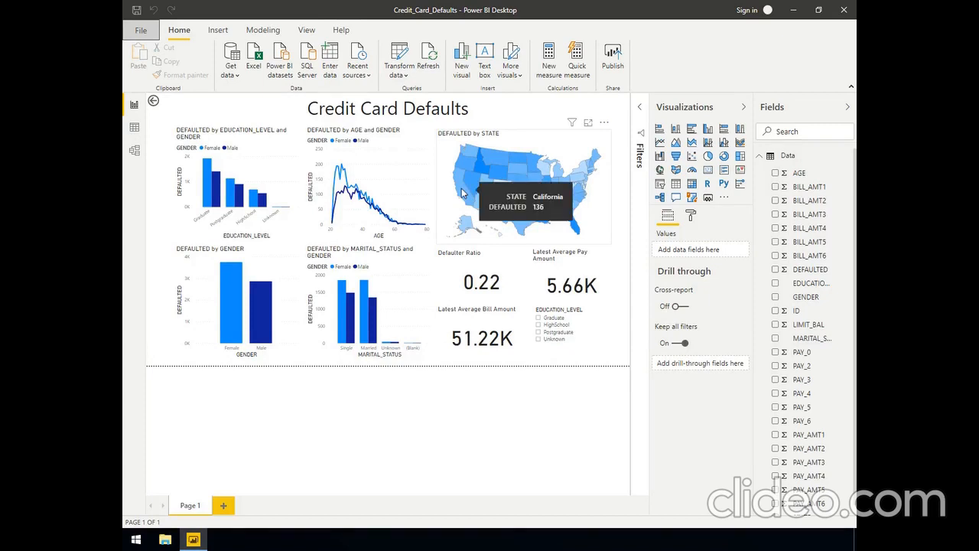
Cross-filter the report by California on the state map, and clear that selection again
click(462, 189)
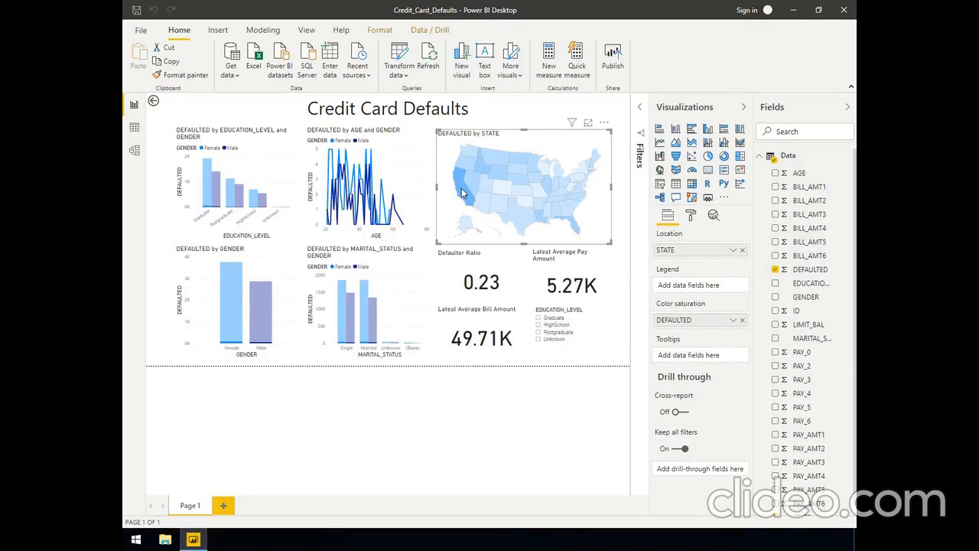
click(461, 188)
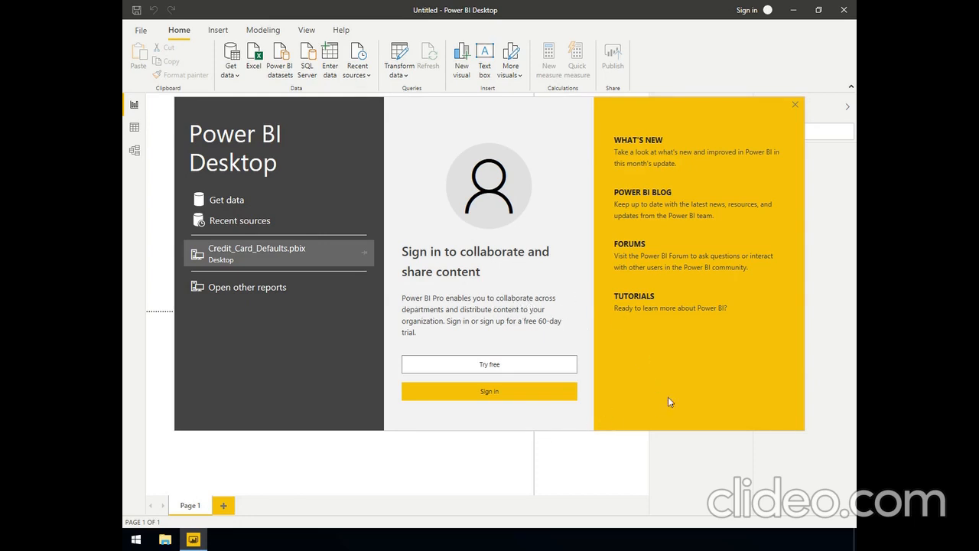
Dismiss the start screen and load Data.csv from the Desktop's Data folder as a Text/CSV source
click(796, 106)
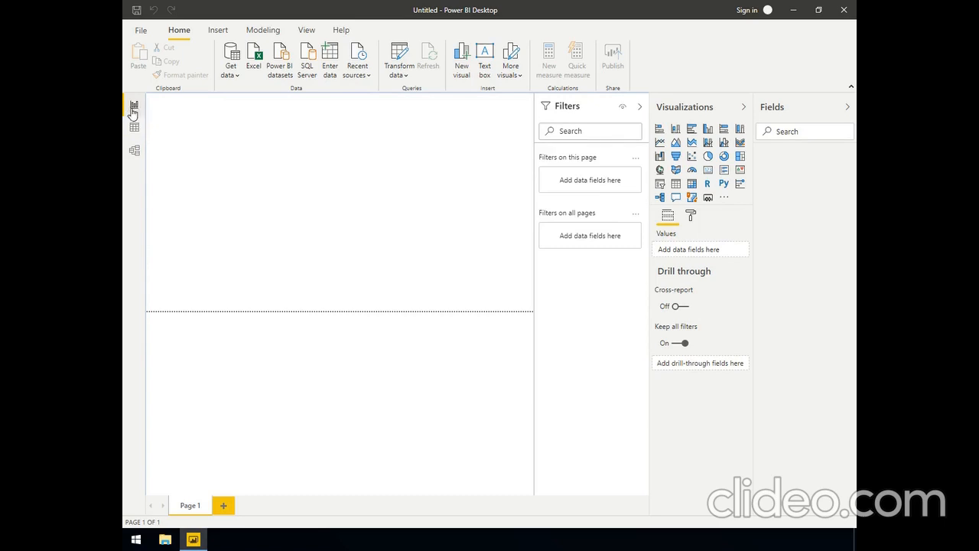
click(237, 79)
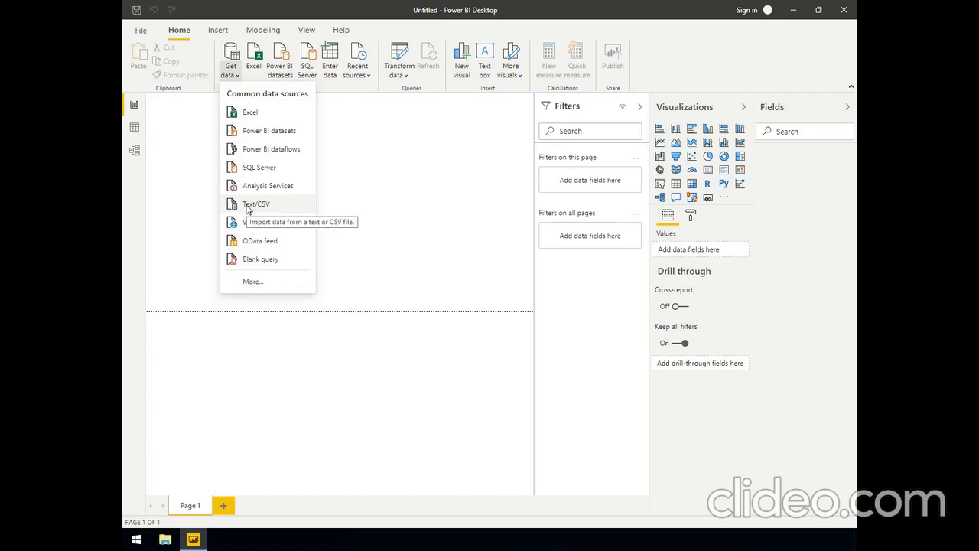
click(247, 206)
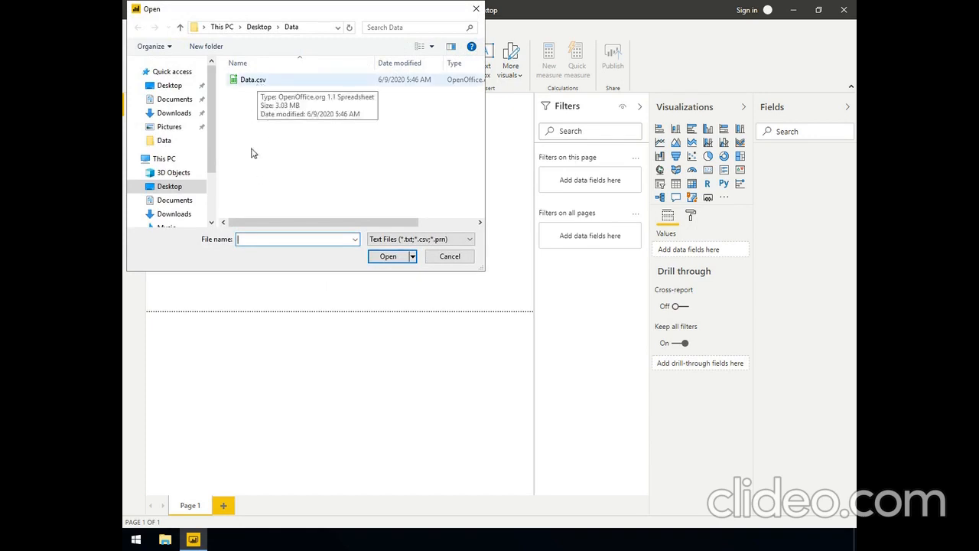
click(171, 188)
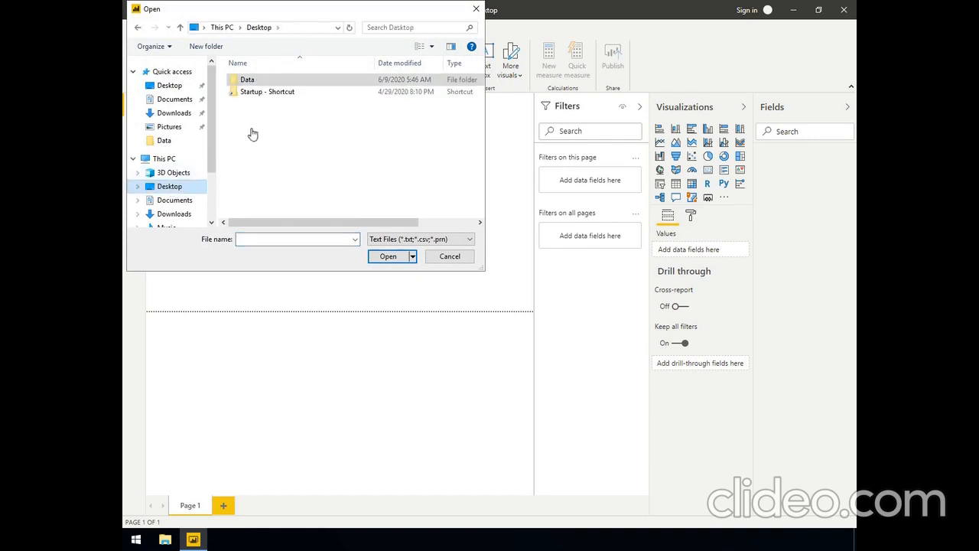
double_click(248, 82)
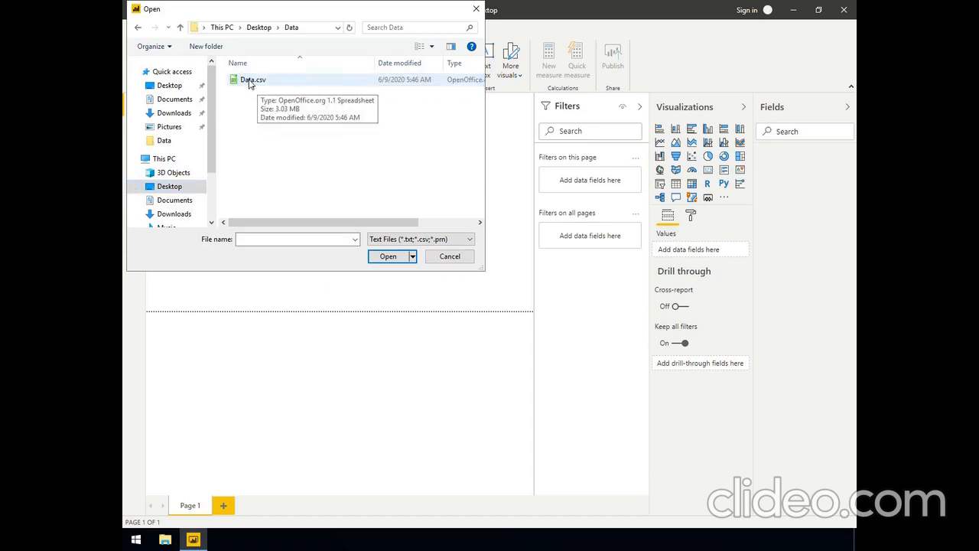
click(249, 81)
click(381, 255)
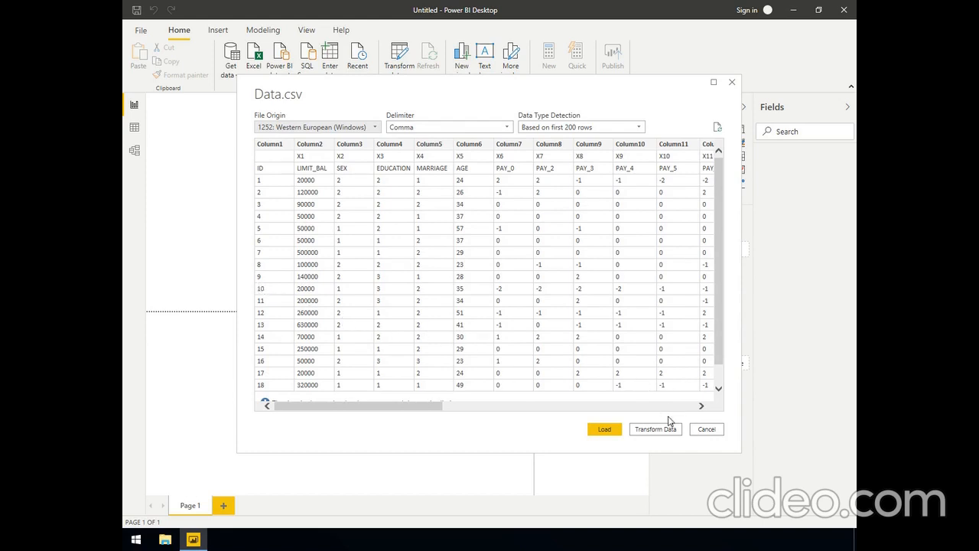
click(606, 431)
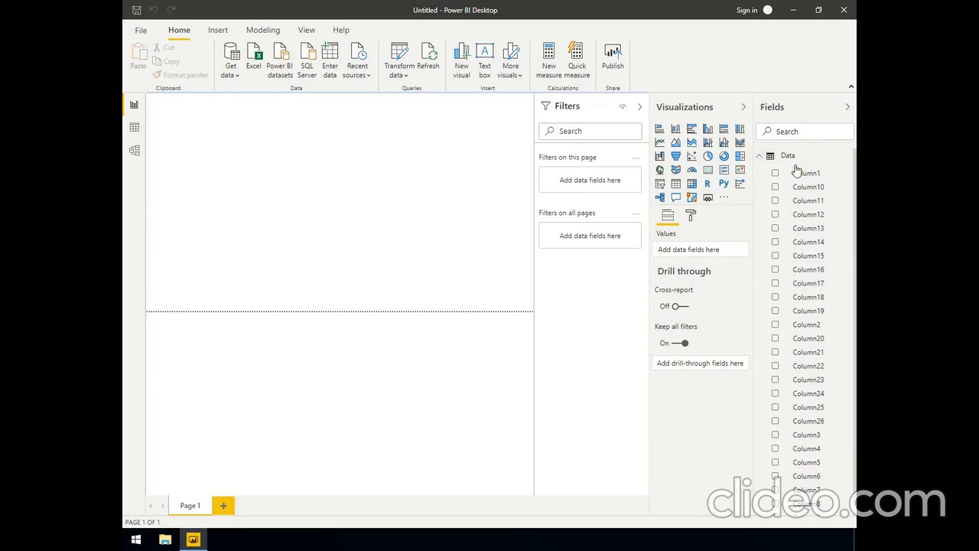
Examine the loaded Data table's columns in the data view, from Column1 through Column26
click(134, 128)
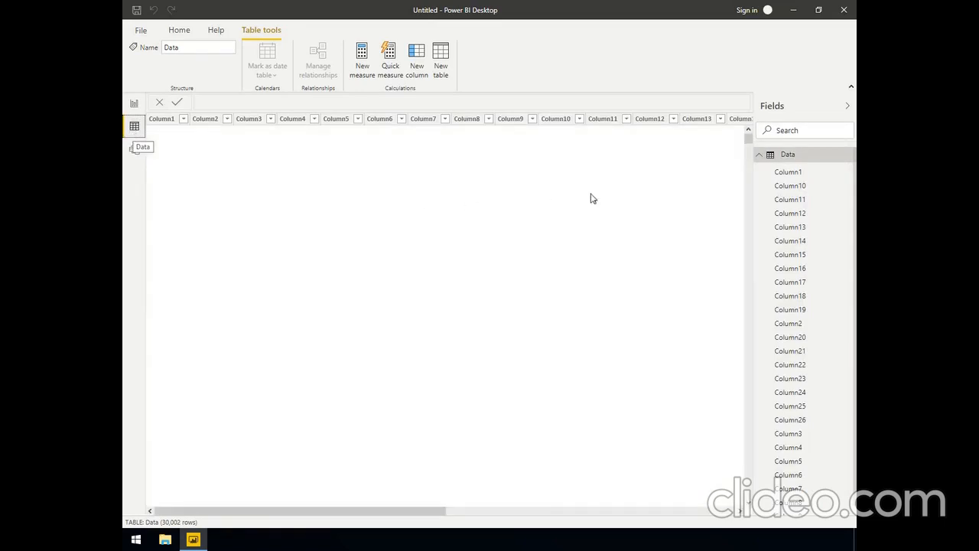
click(786, 157)
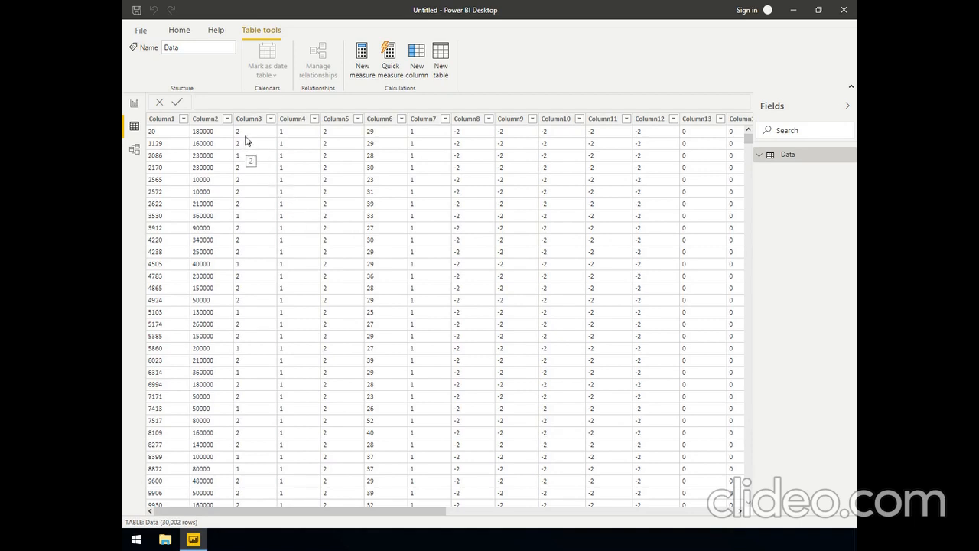
click(200, 119)
click(242, 119)
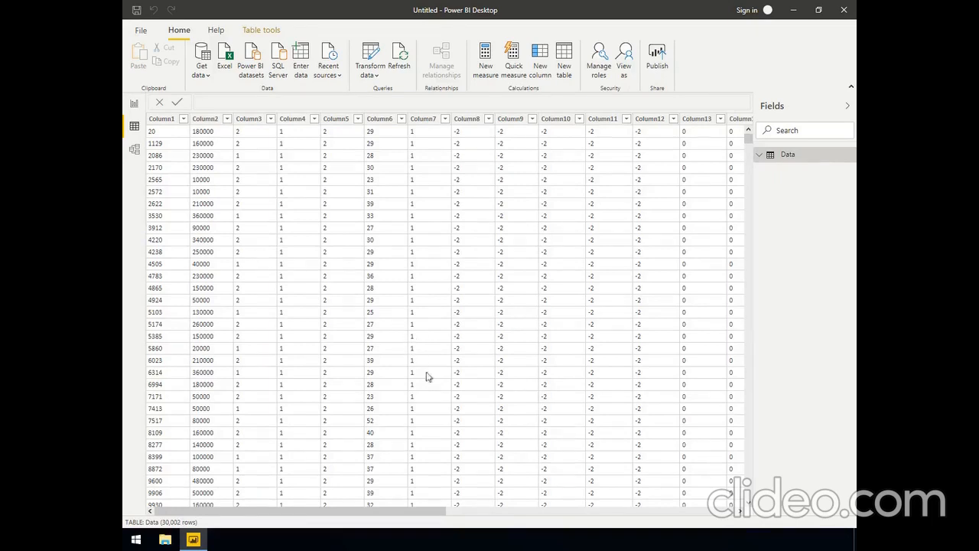
drag(437, 516, 741, 514)
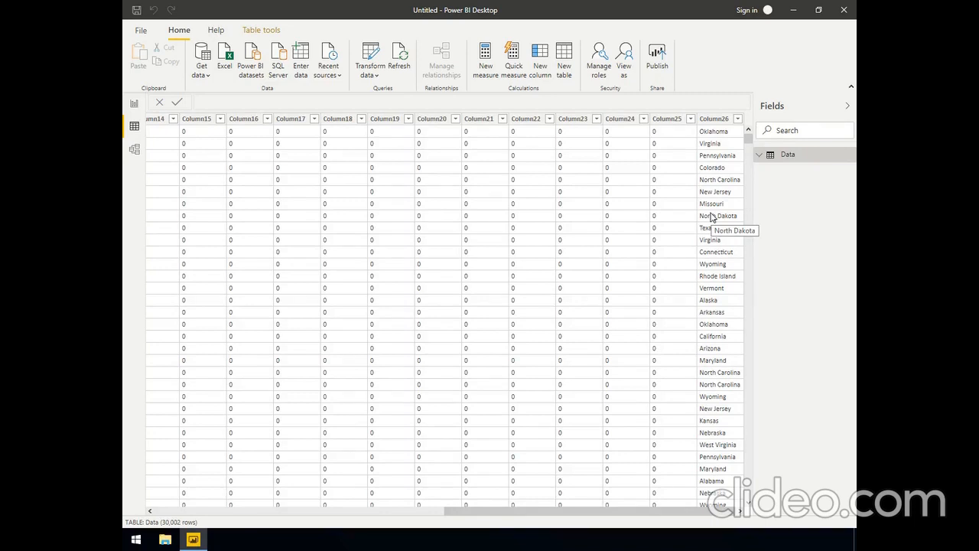
drag(473, 514, 151, 517)
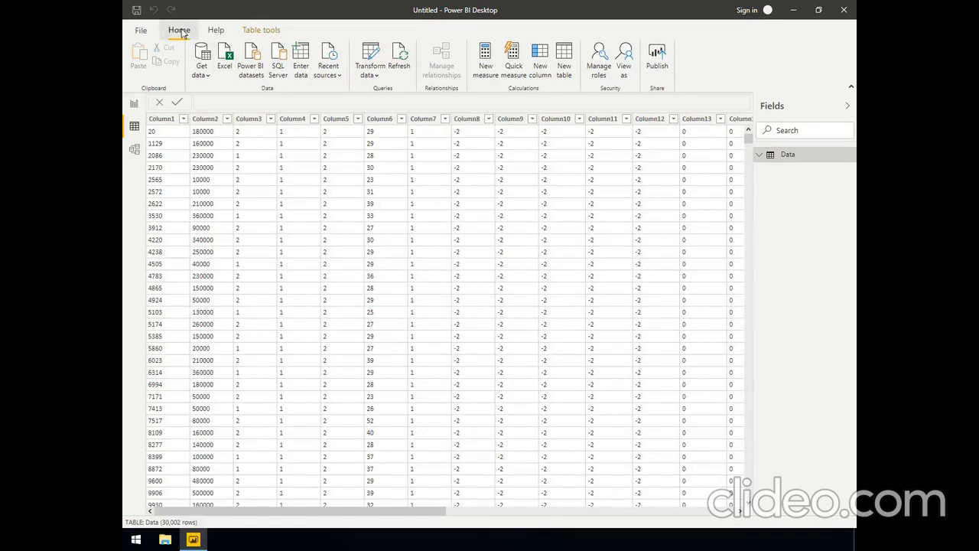
Open the Data table in the Power Query Editor and maximize the editor window
click(265, 33)
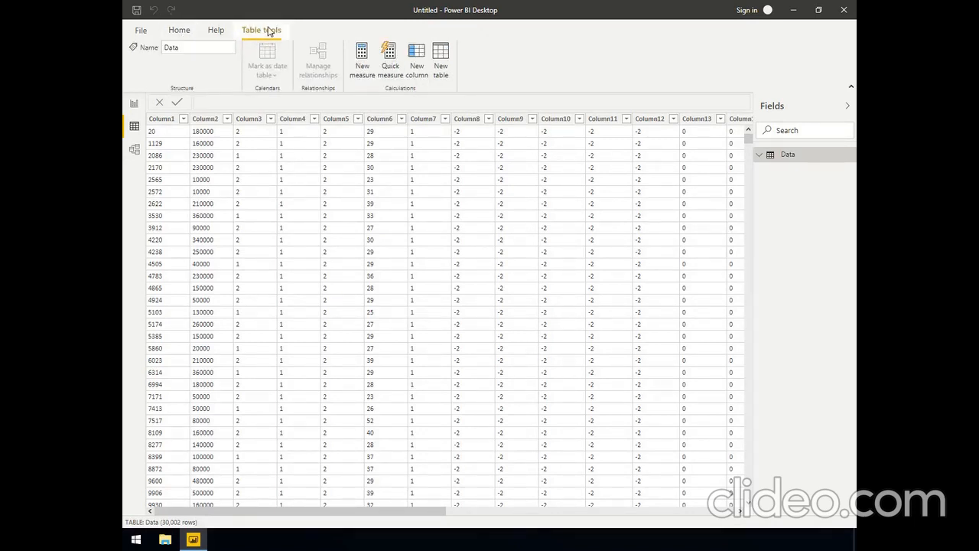
click(183, 32)
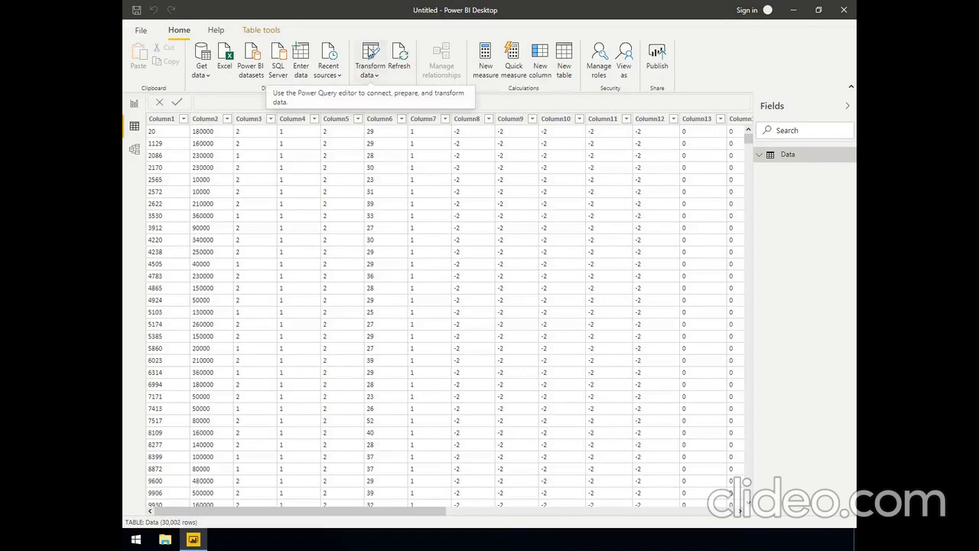
click(370, 52)
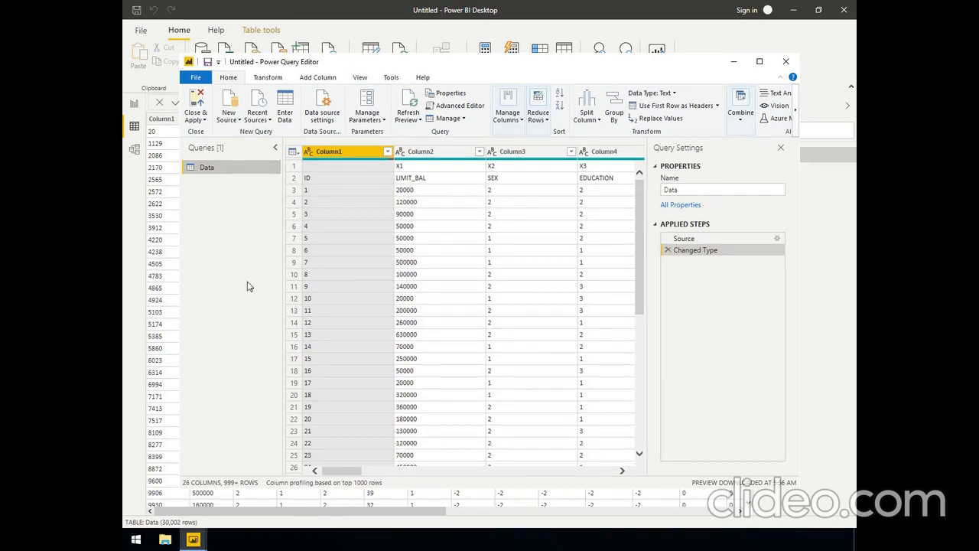
click(760, 62)
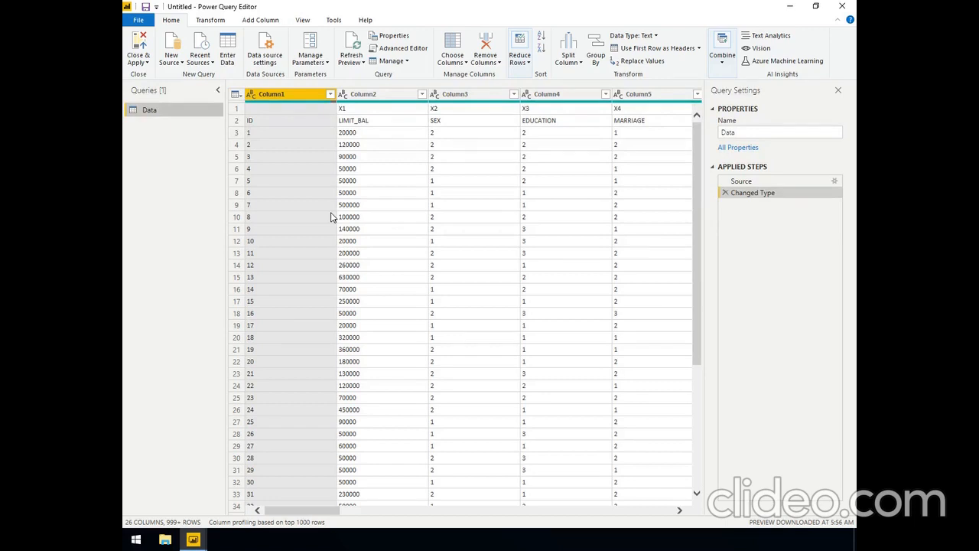
Examine the field names in row 2 of the query, from ID and LIMIT_BAL to MARRIAGE
click(360, 123)
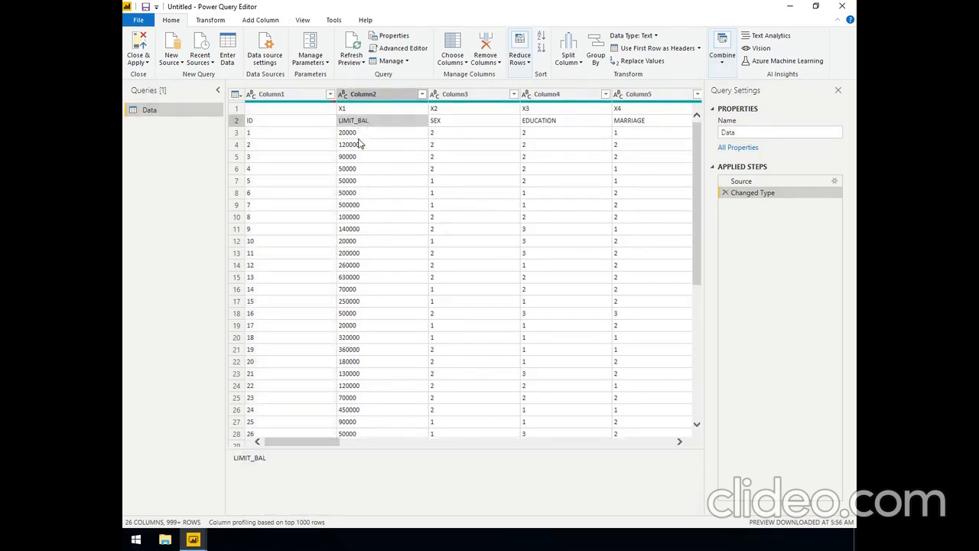
click(290, 123)
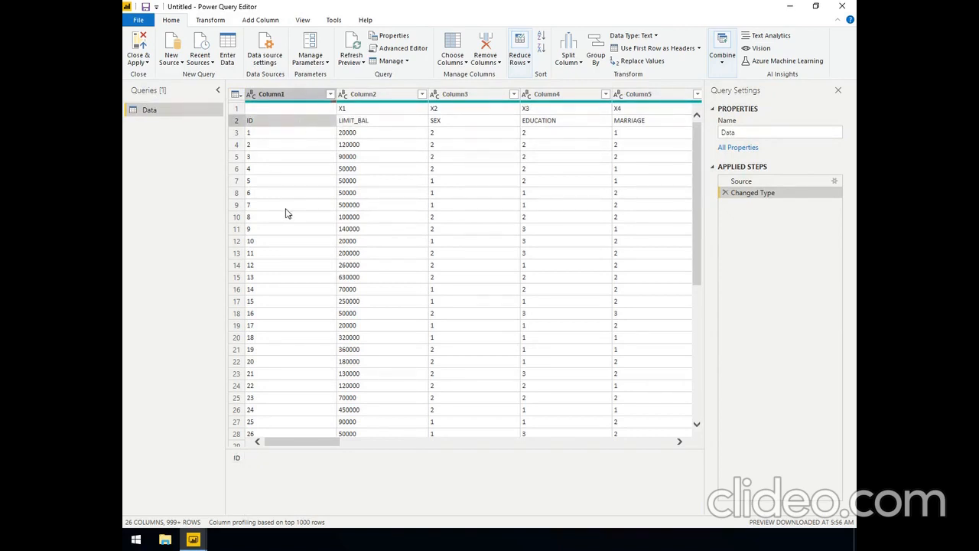
click(390, 123)
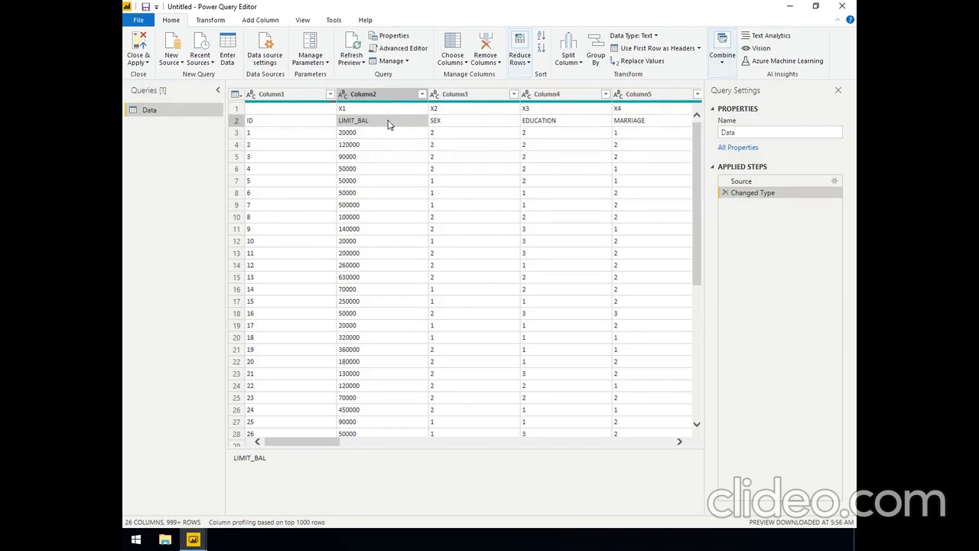
click(451, 125)
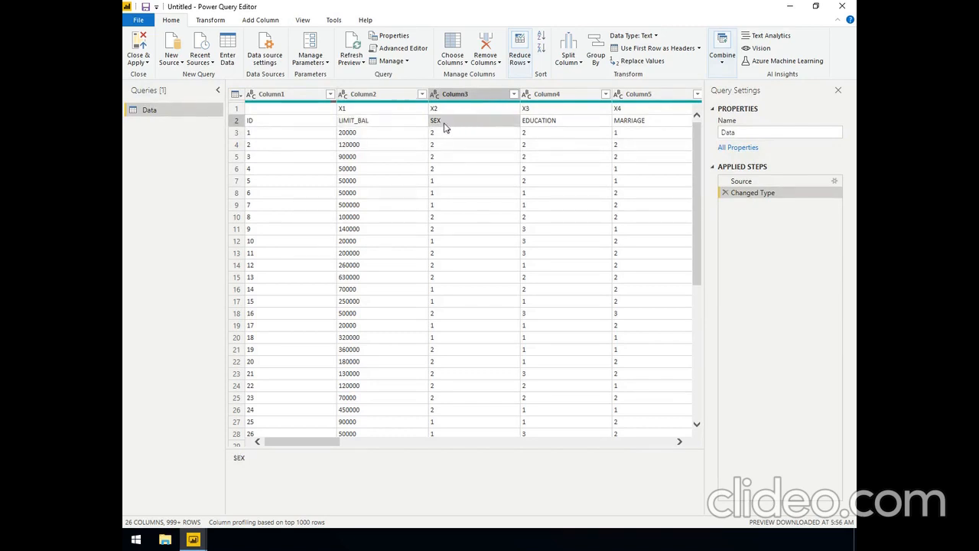
click(534, 125)
click(626, 126)
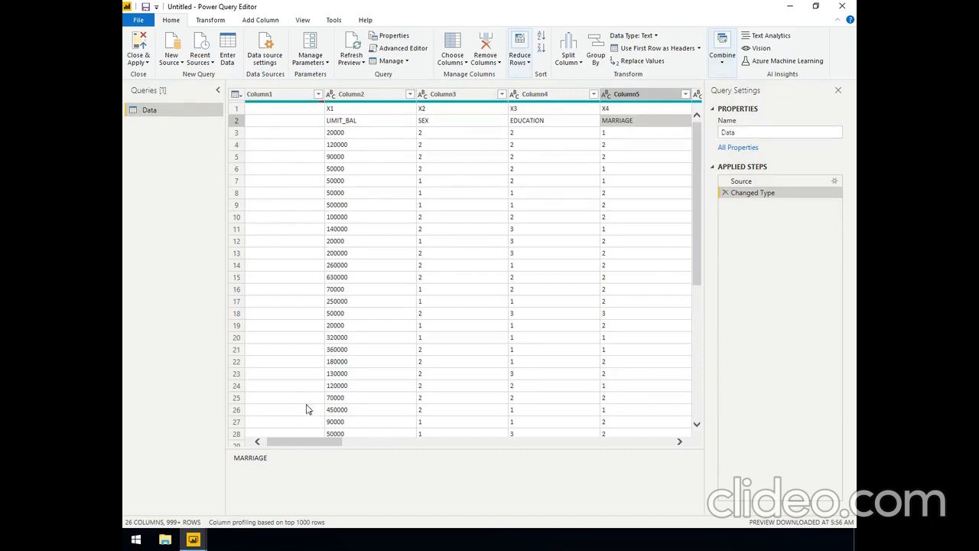
click(258, 443)
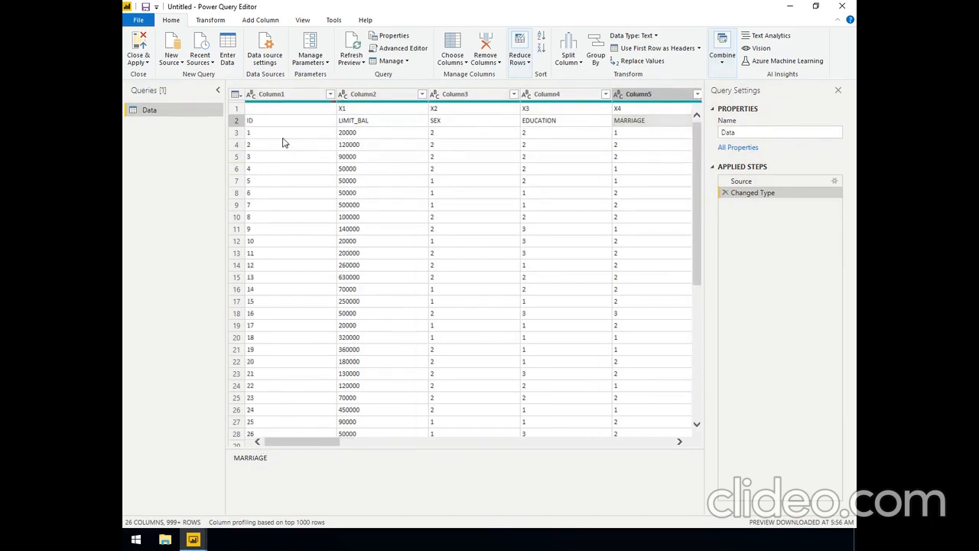
Remove the top 1 row of the Data query and promote the new first row to column headers
click(235, 121)
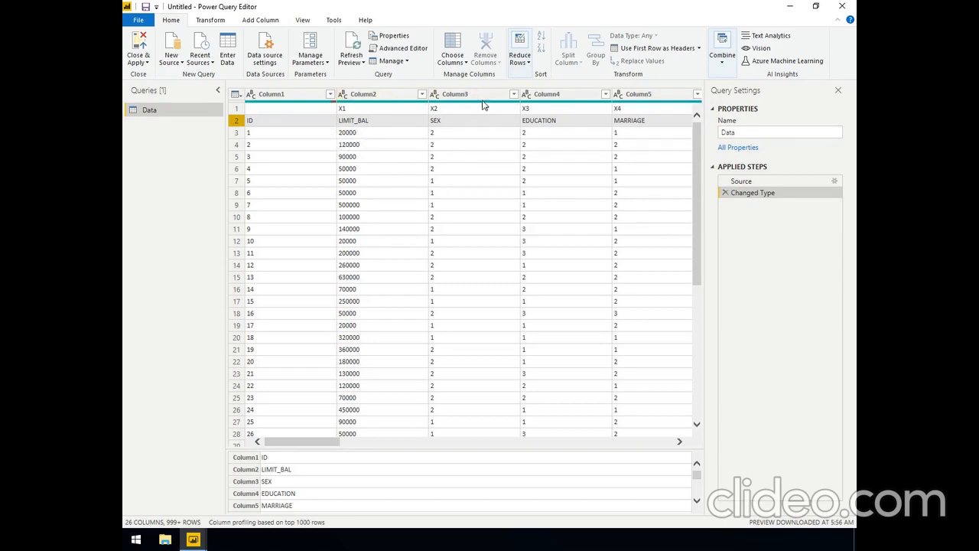
click(525, 66)
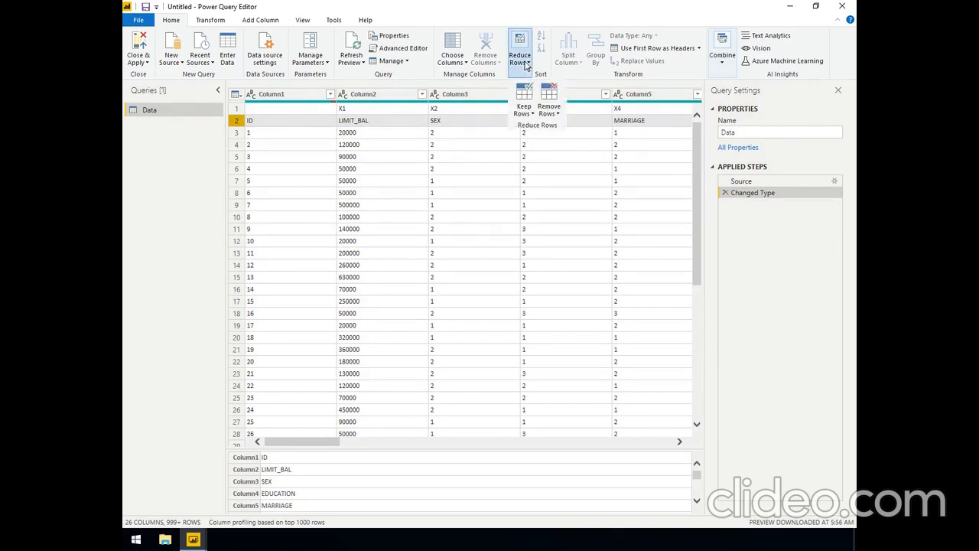
click(556, 114)
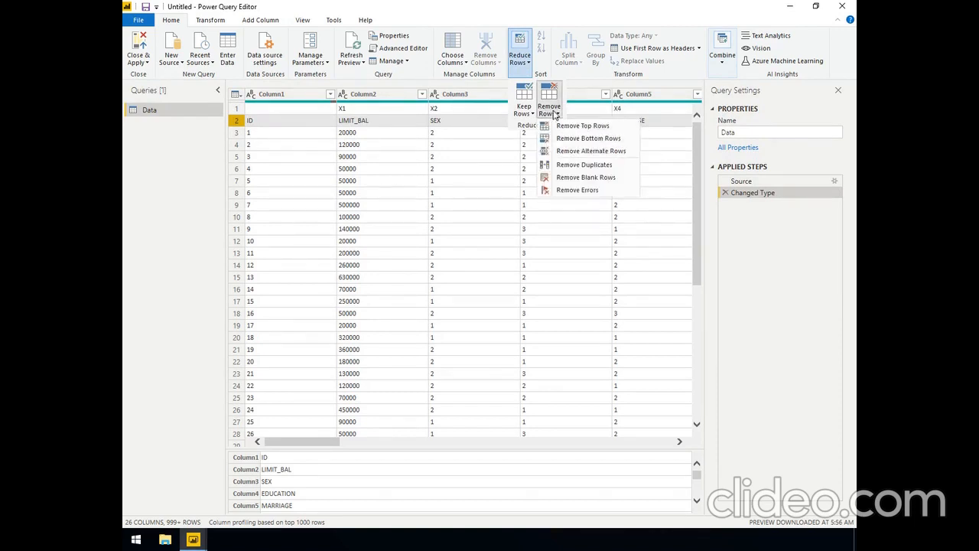
click(587, 128)
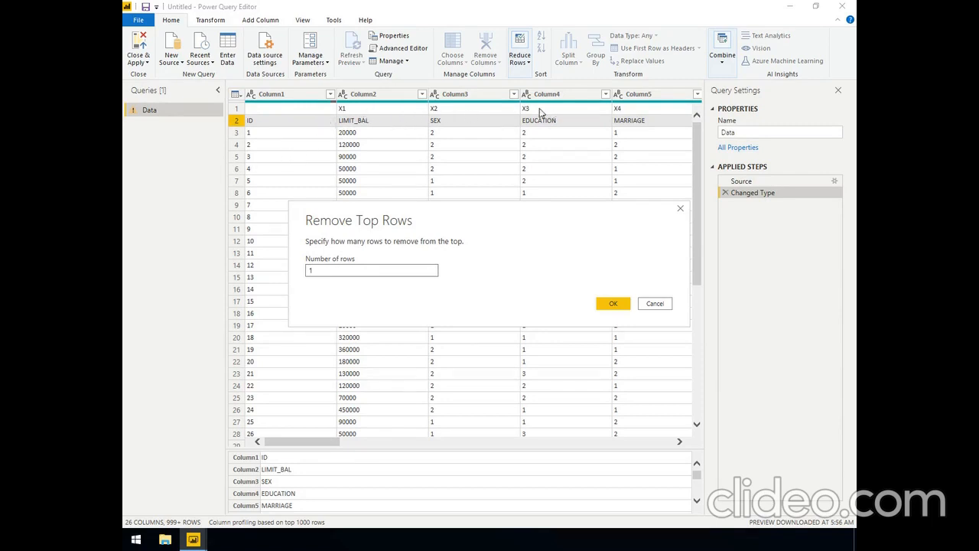
click(612, 305)
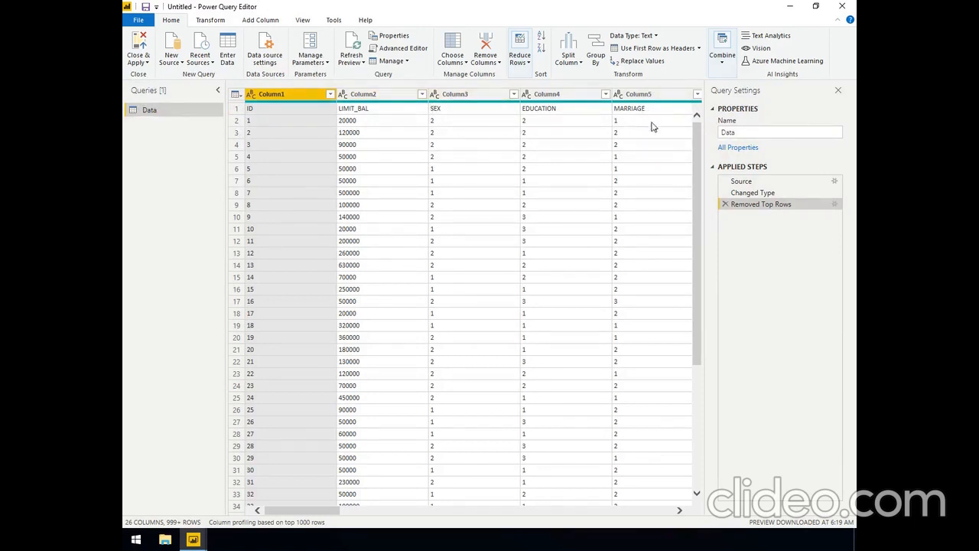
click(669, 52)
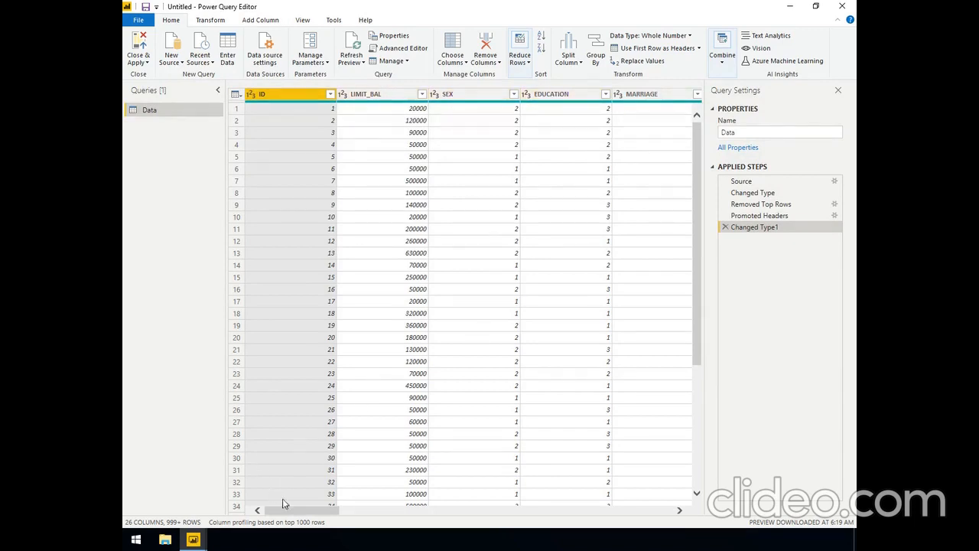
Rename the "default payment next month" column as DEFAULT
drag(312, 509, 356, 511)
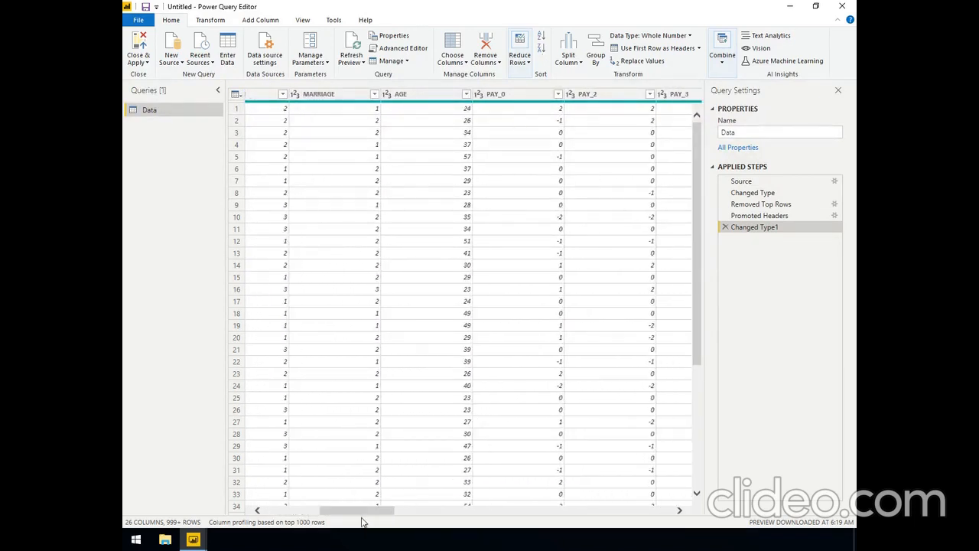
drag(364, 511, 647, 511)
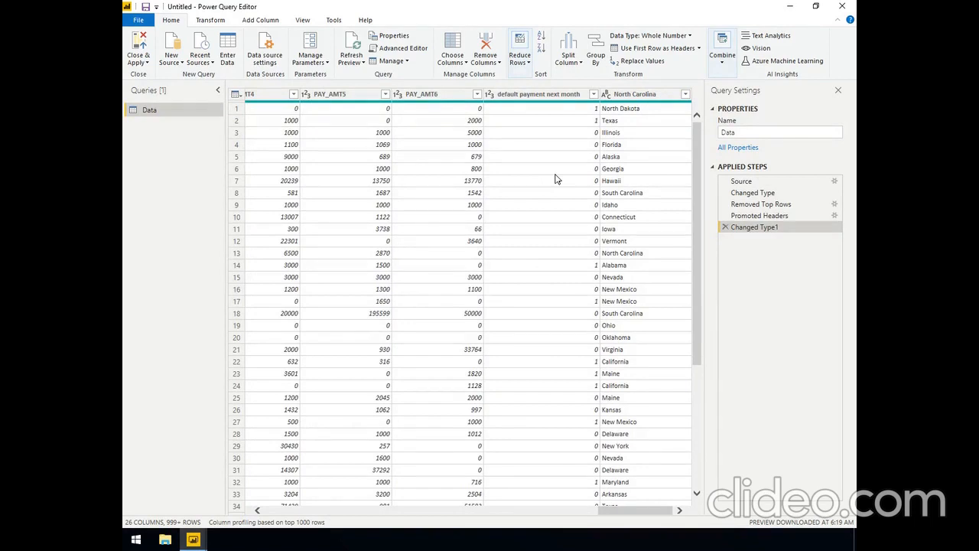
double_click(534, 95)
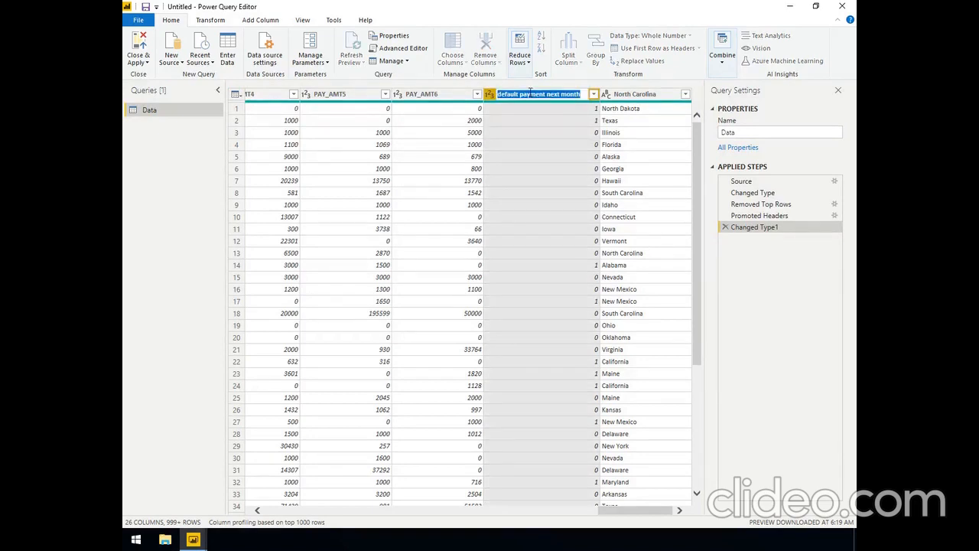
text(DE)
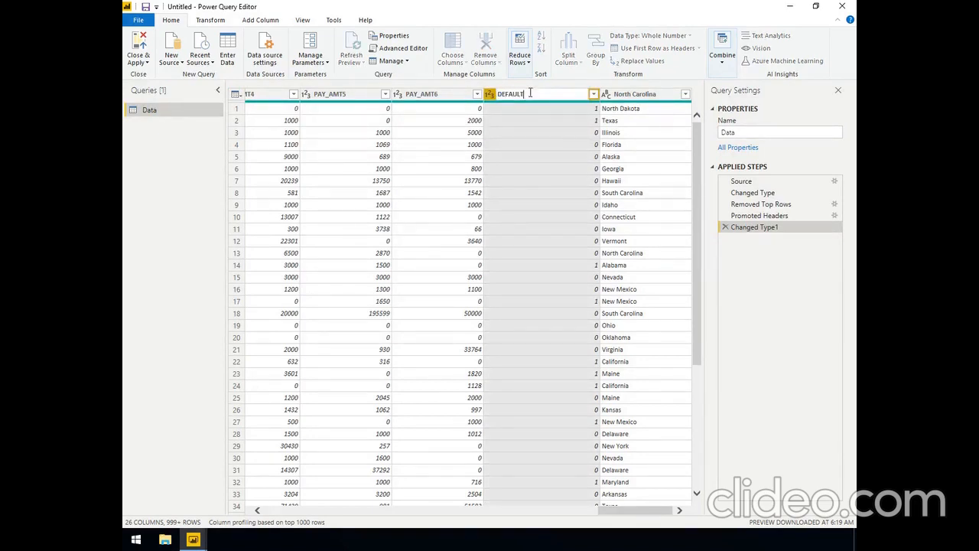
text(FAULT)
key(Return)
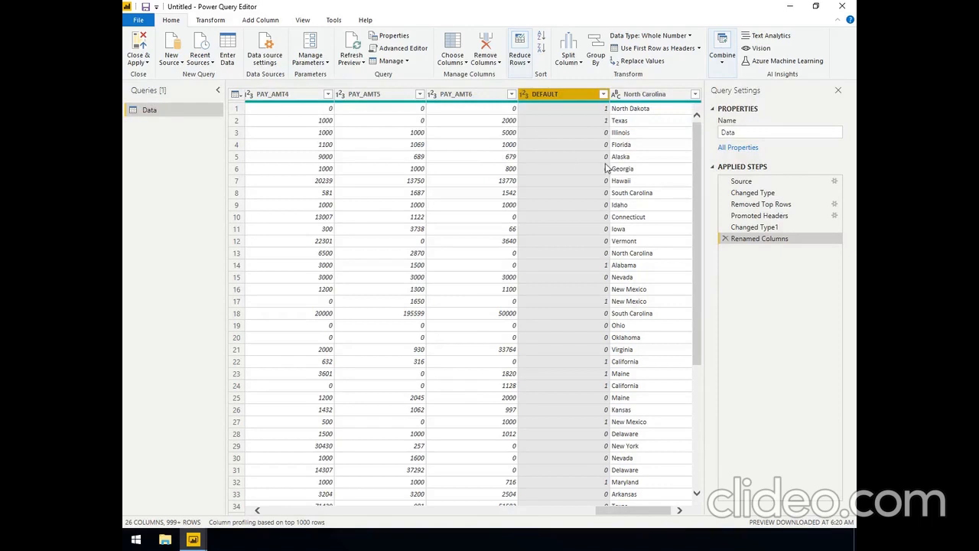
Rename the DEFAULT column of the Data query as DEFAULTED
click(592, 139)
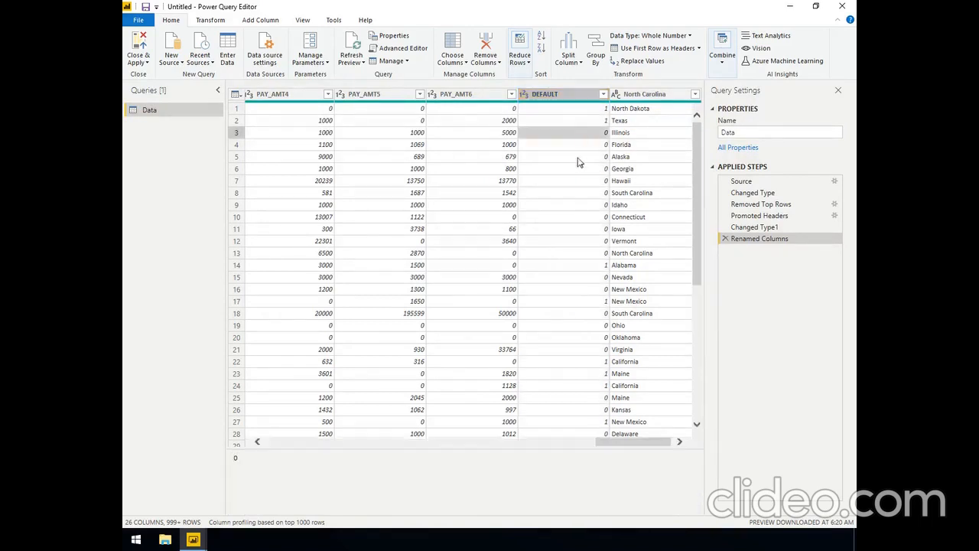
double_click(567, 94)
key(Return)
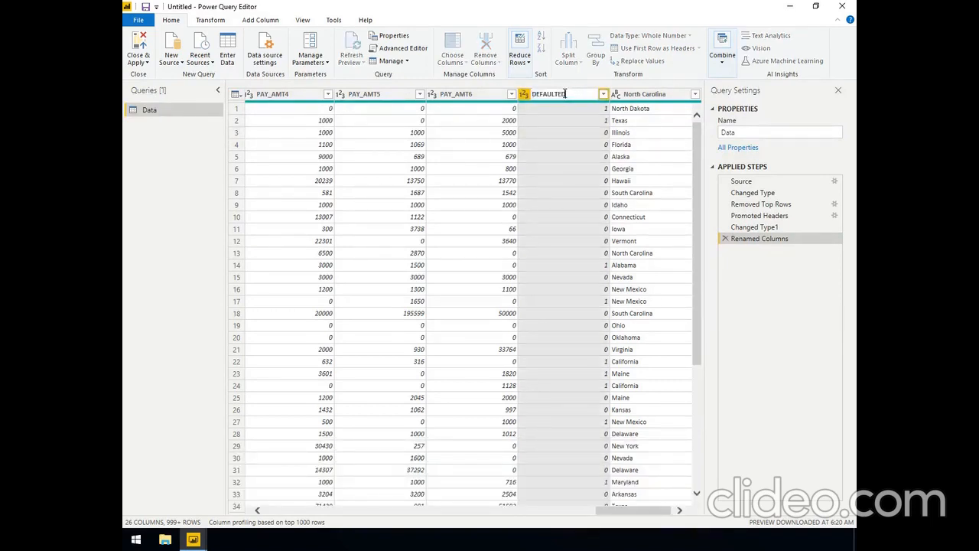
key(Return)
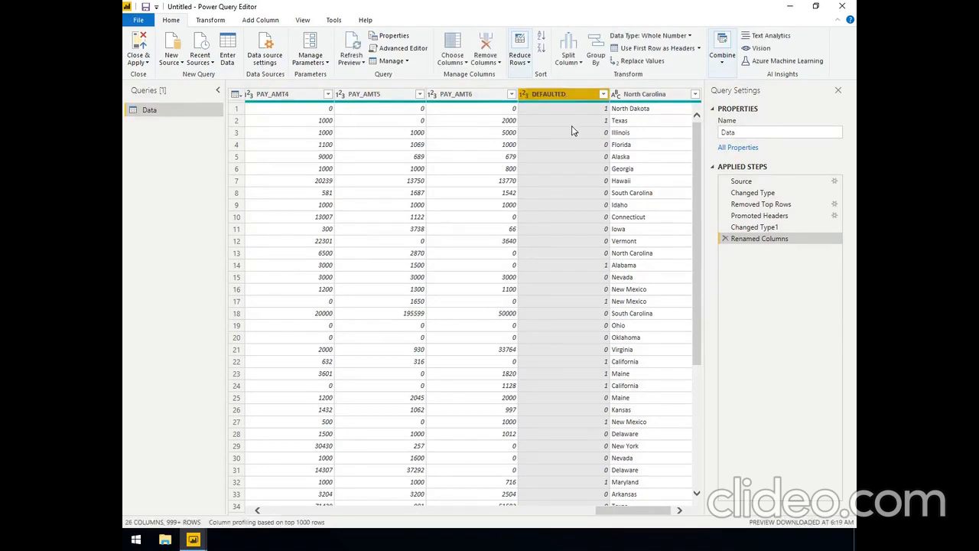
Rename the "North Carolina" column, the last one in the Data query, as STATE
double_click(651, 94)
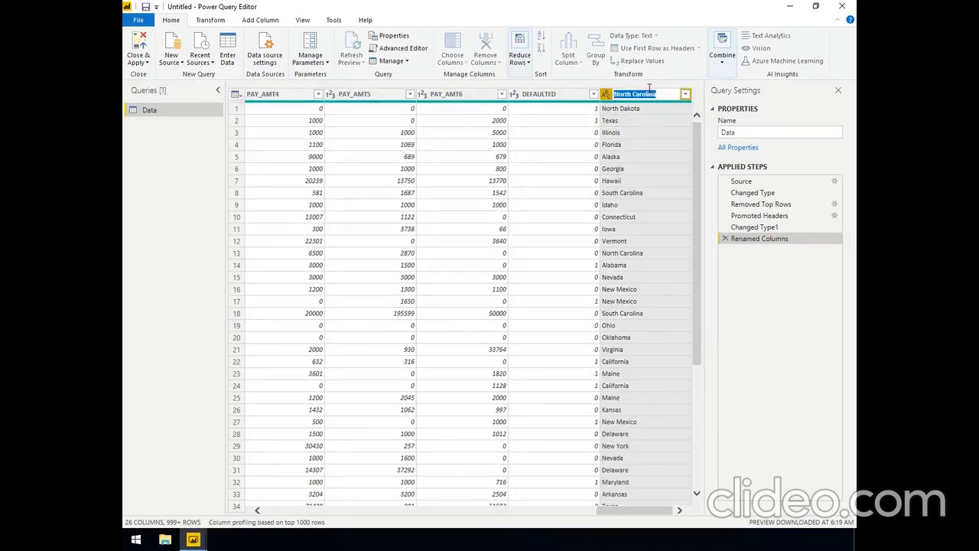
text(STATE)
key(Return)
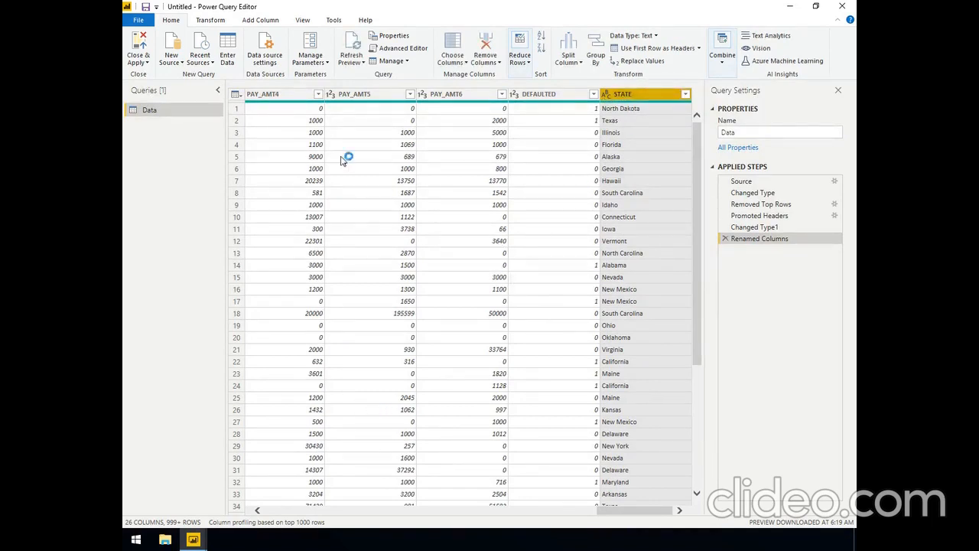
Apply the pending query changes and close the Power Query Editor to load the Data table
click(270, 512)
click(272, 512)
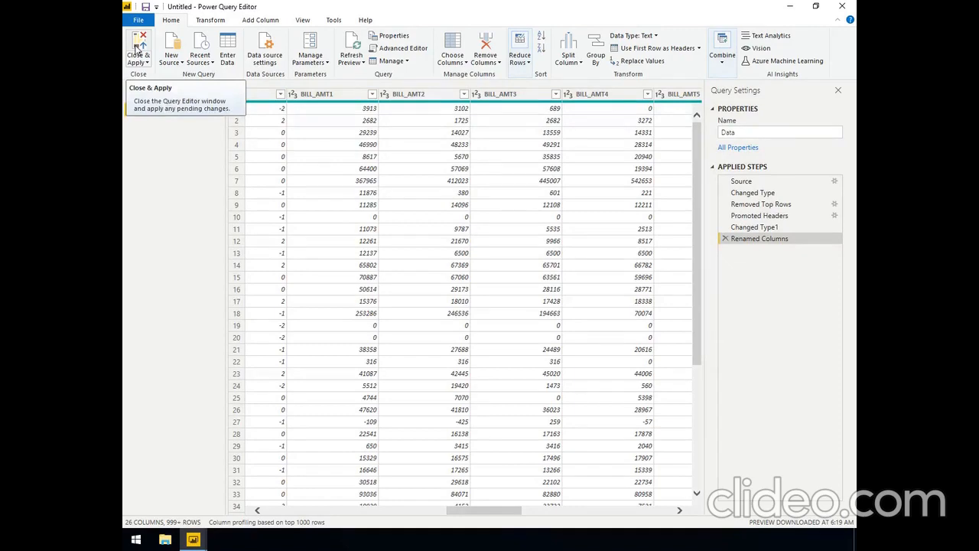
click(138, 49)
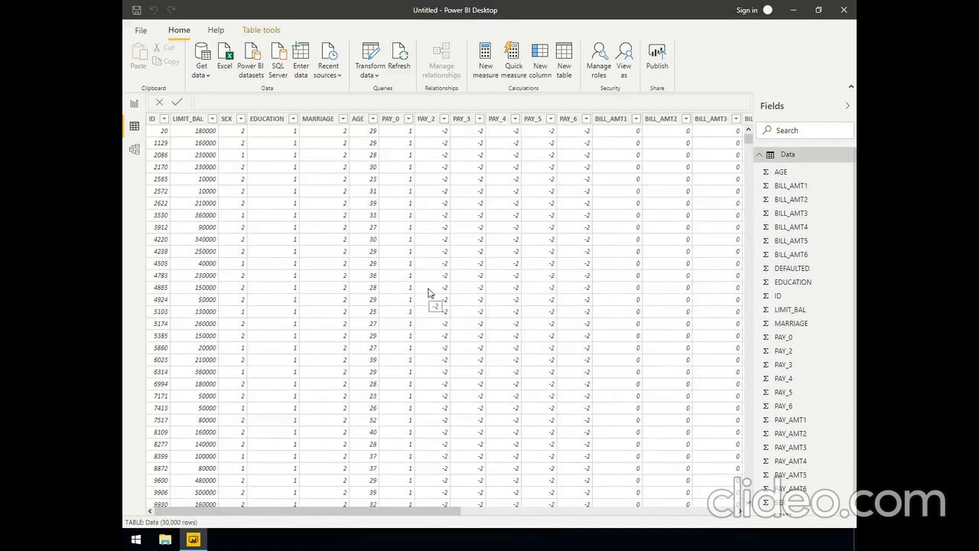
Reopen the Data query in the Power Query Editor and select the SEX column
click(268, 119)
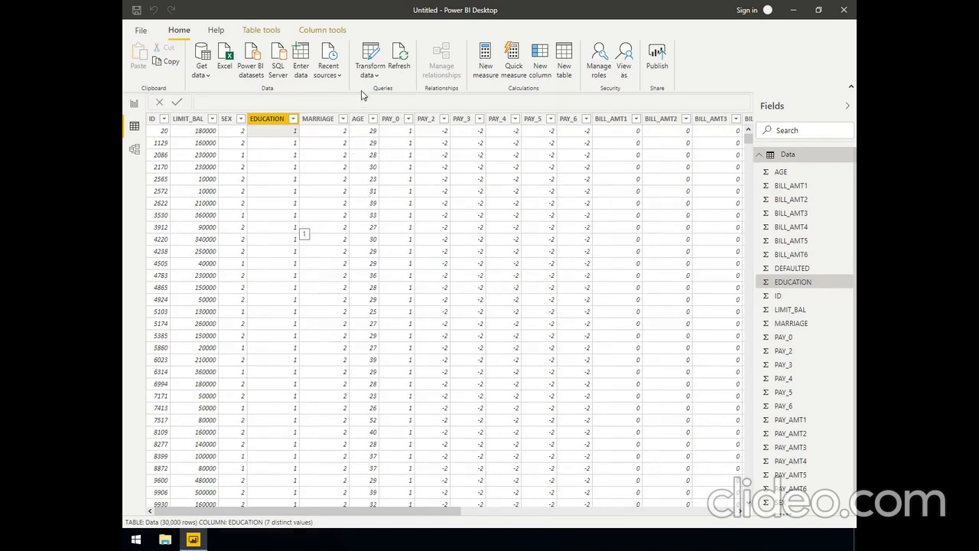
click(370, 52)
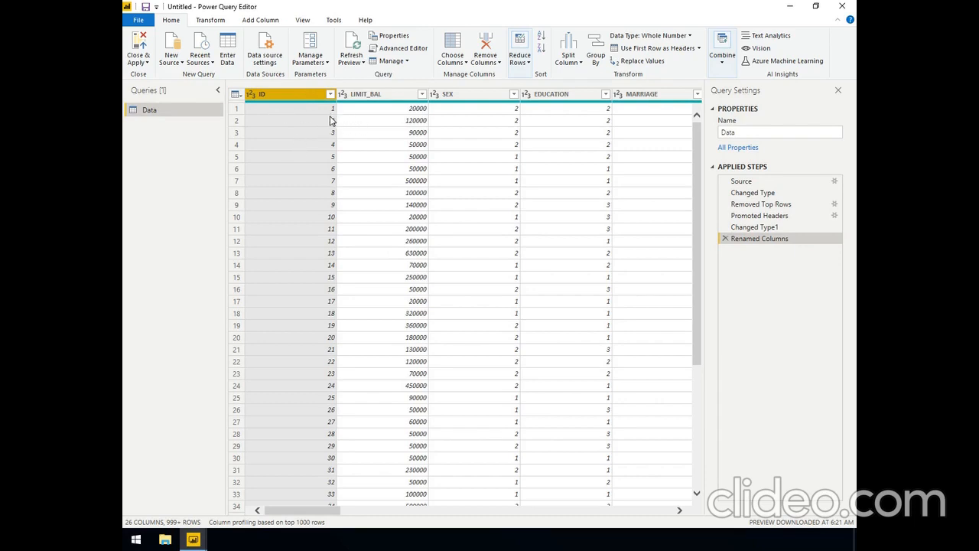
click(384, 95)
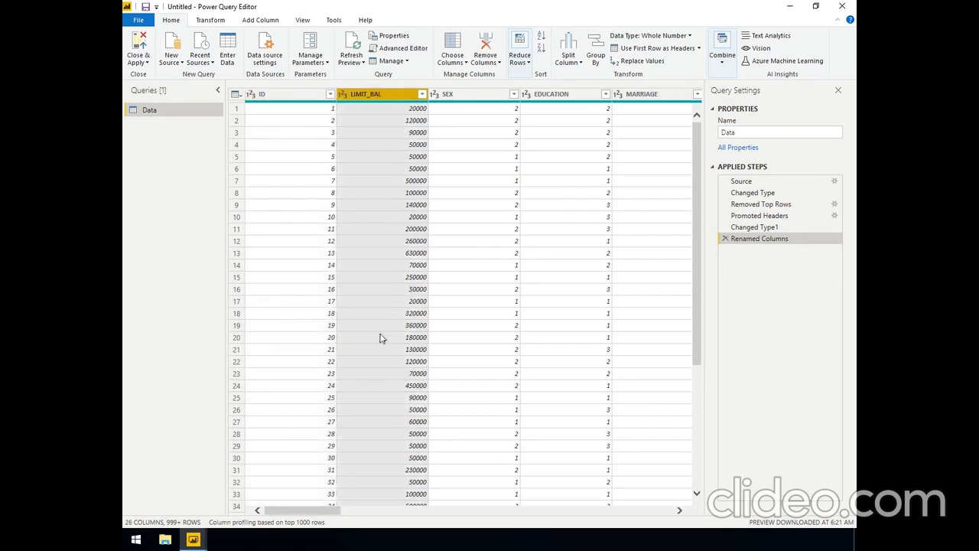
mouse_move(333, 512)
mouse_down()
mouse_move(375, 515)
mouse_move(351, 515)
mouse_up()
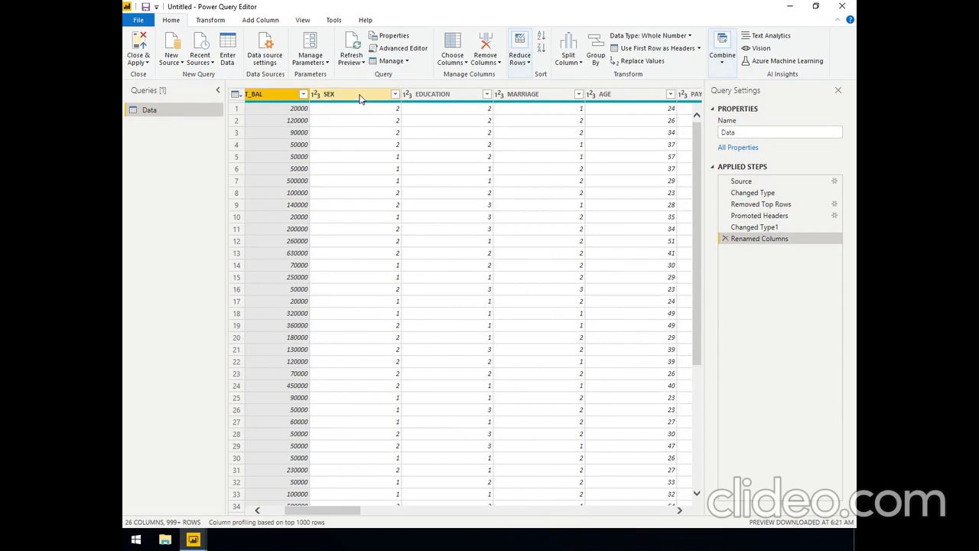
click(359, 98)
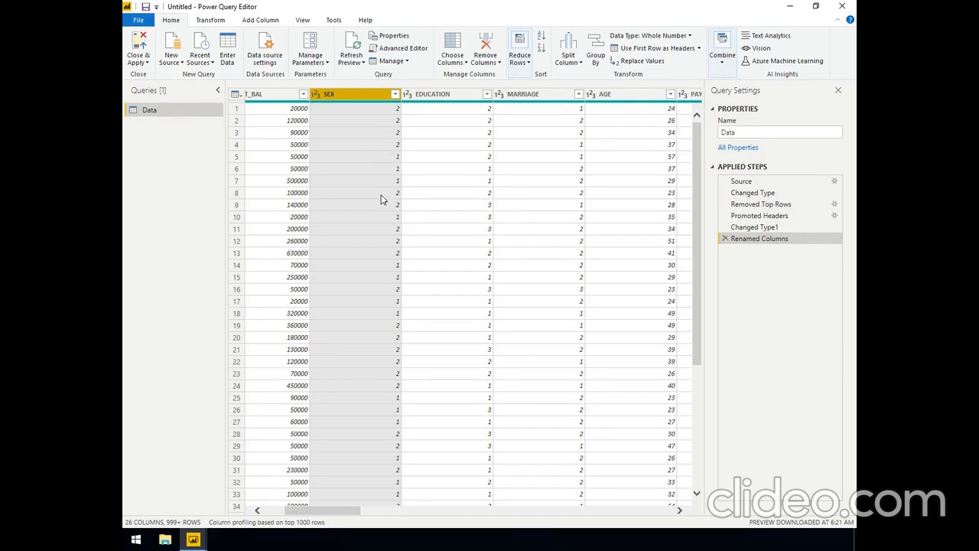
scroll(382, 199, down, 5)
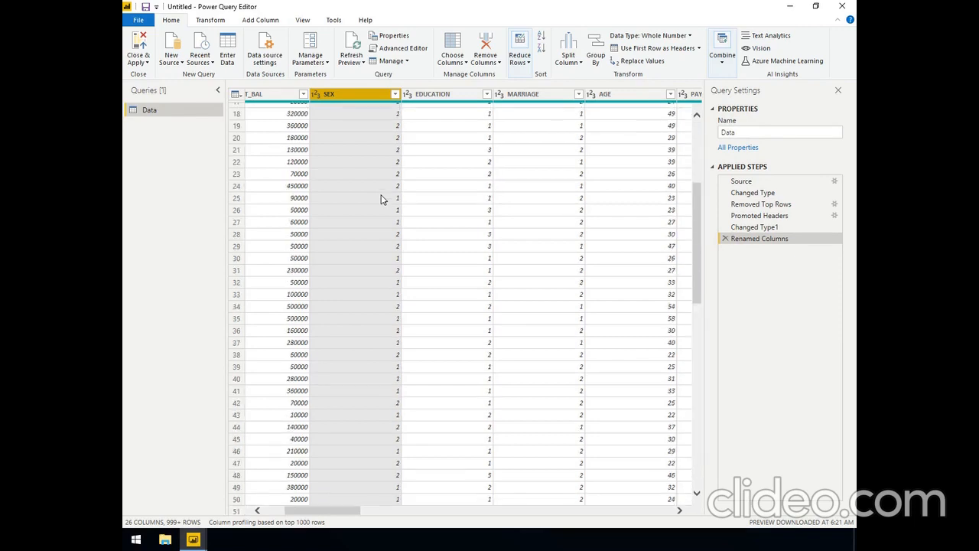
scroll(382, 199, up, 5)
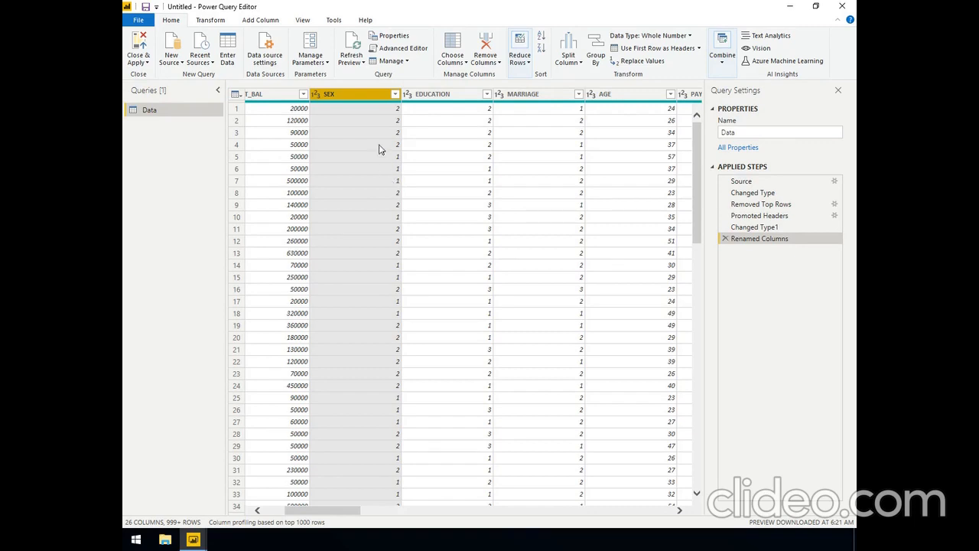
click(649, 62)
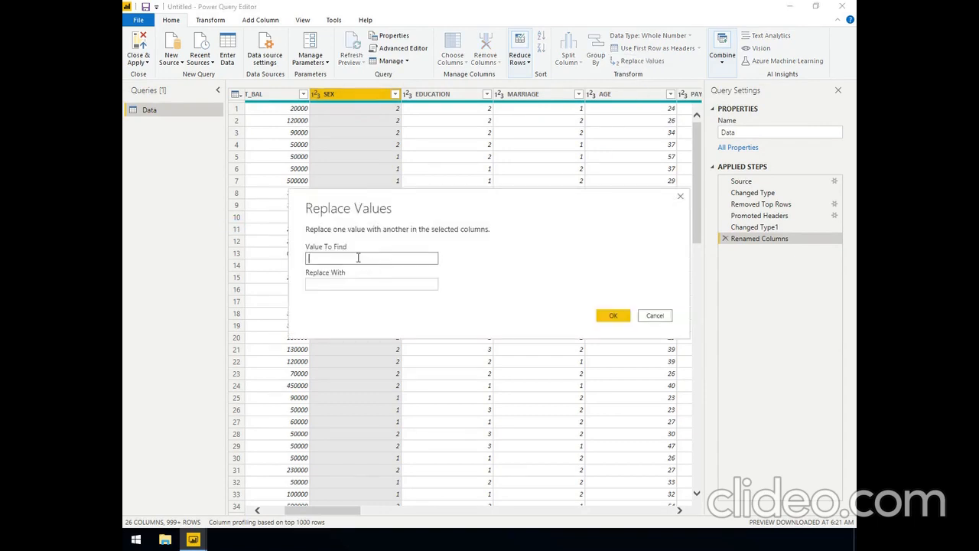
text(1)
click(357, 283)
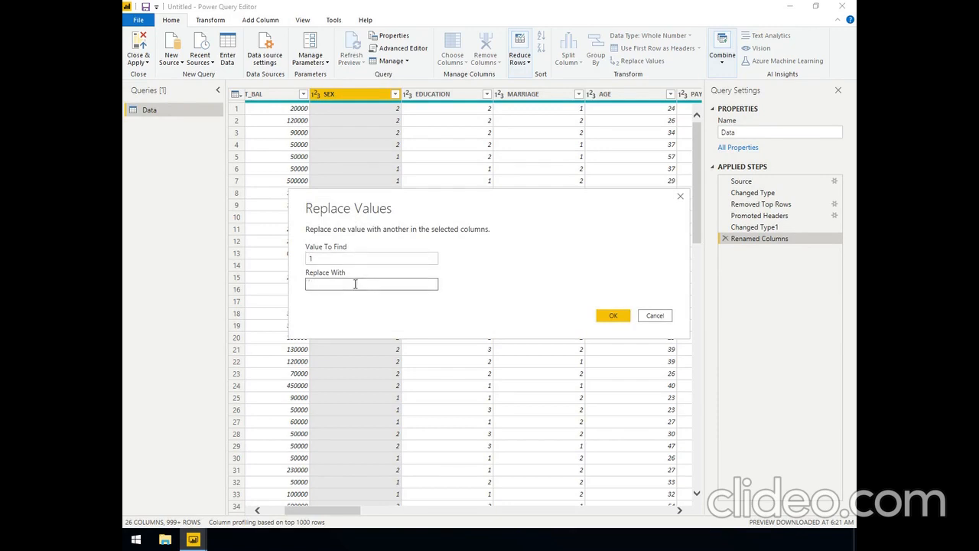
text(Male)
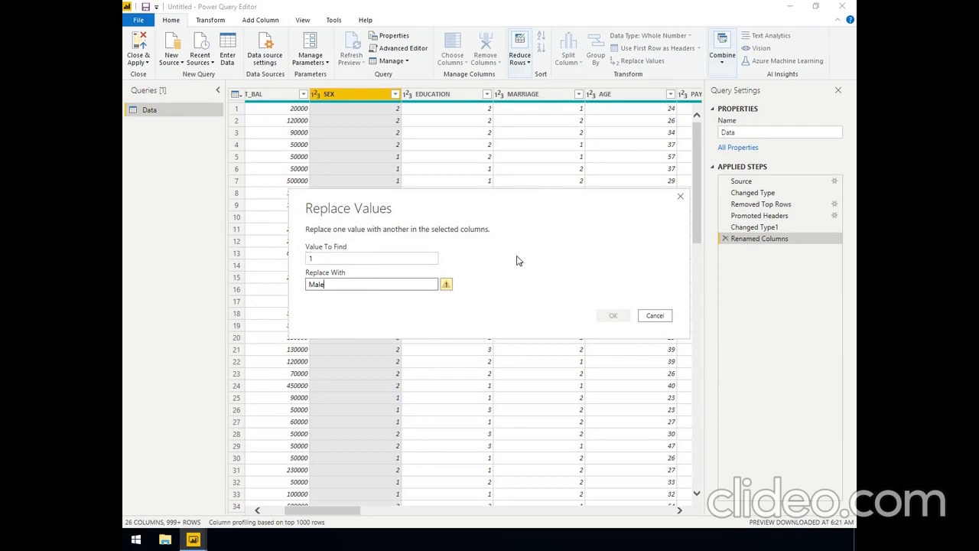
click(656, 316)
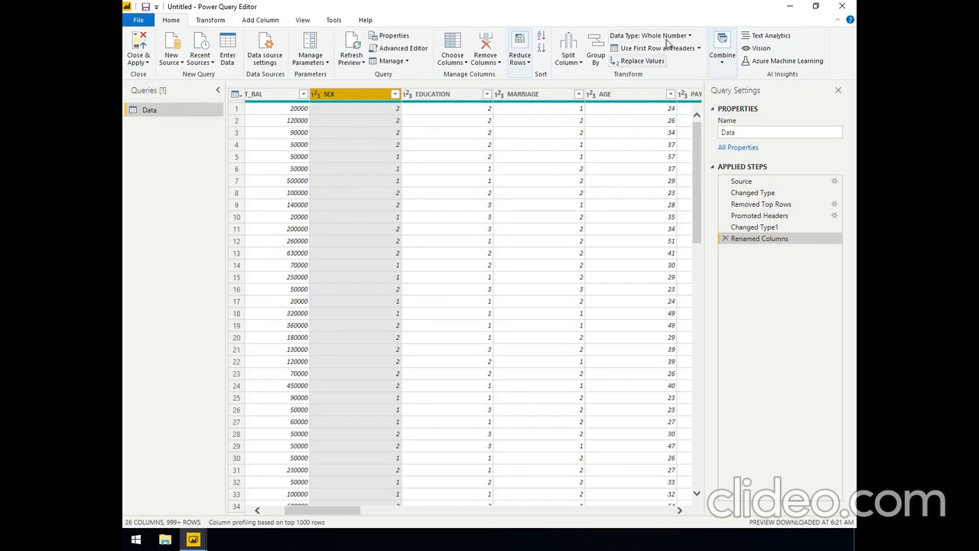
Change the SEX column's data type to Text and replace its value 1 with Male
click(667, 36)
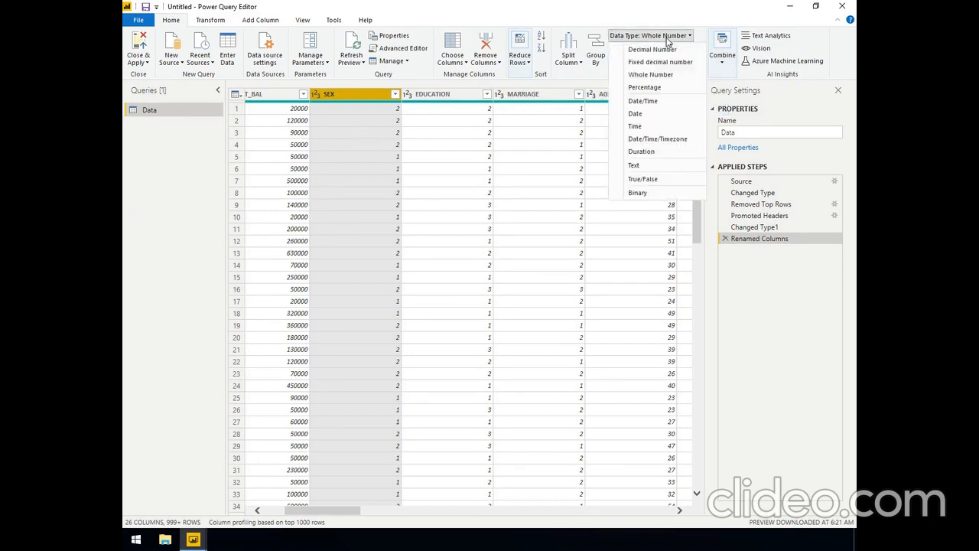
click(635, 167)
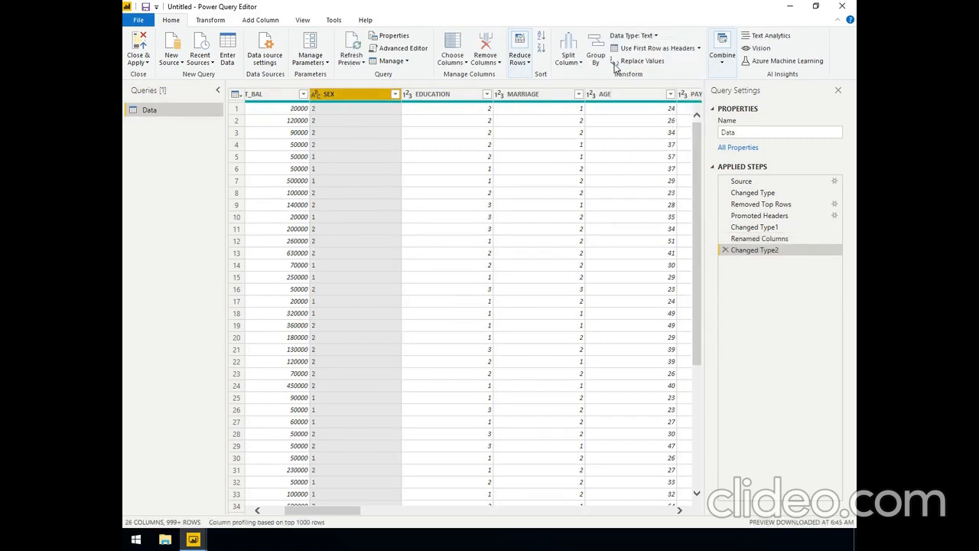
click(641, 61)
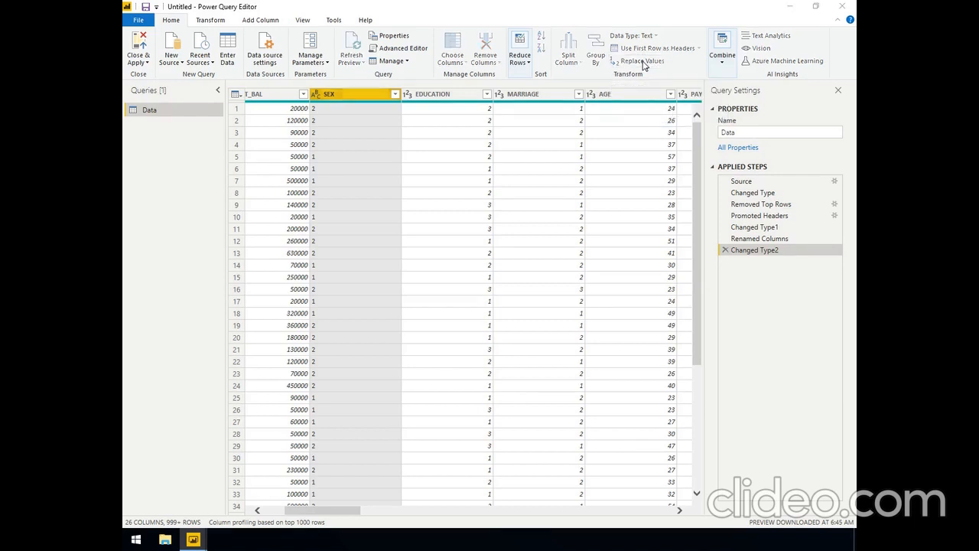
text(1)
key(Tab)
text(Male)
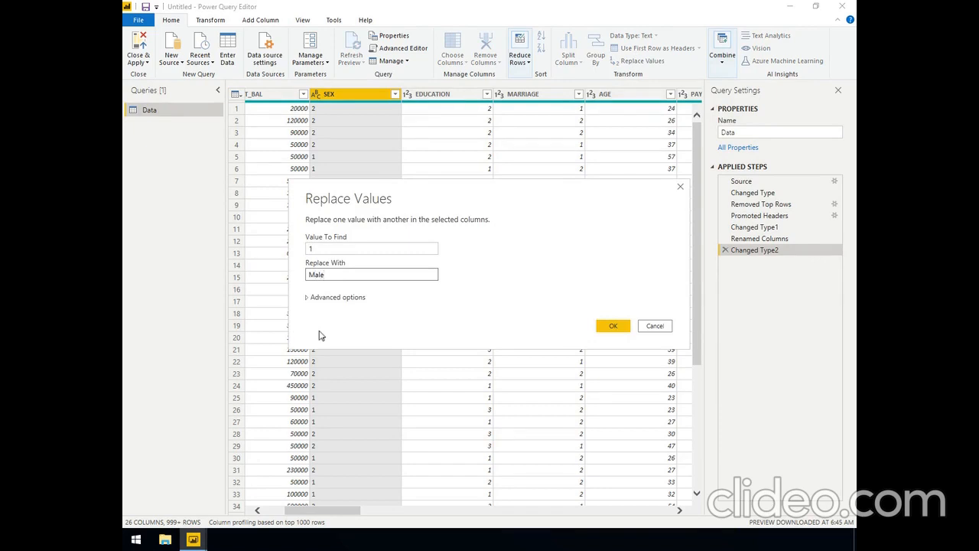
click(605, 328)
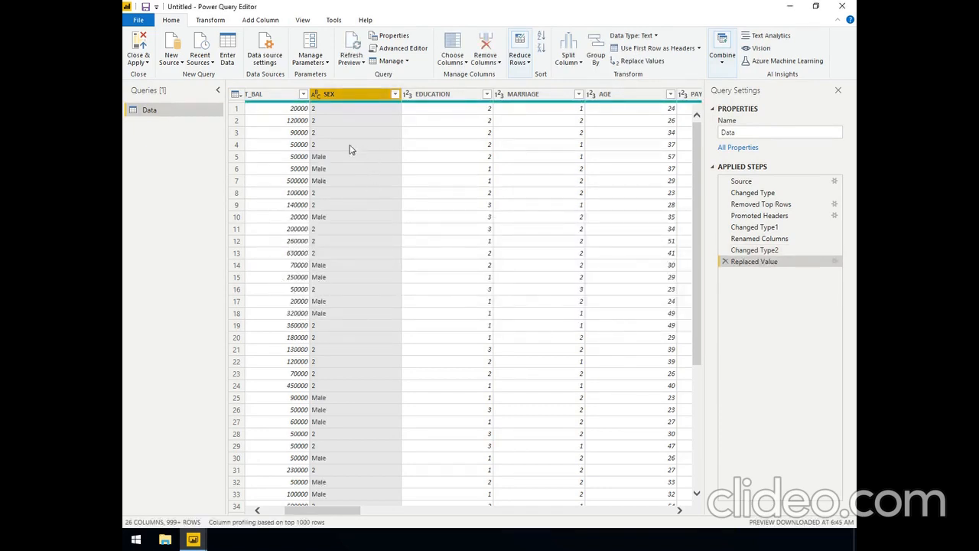
Replace the value 2 with Female in the SEX column
click(639, 62)
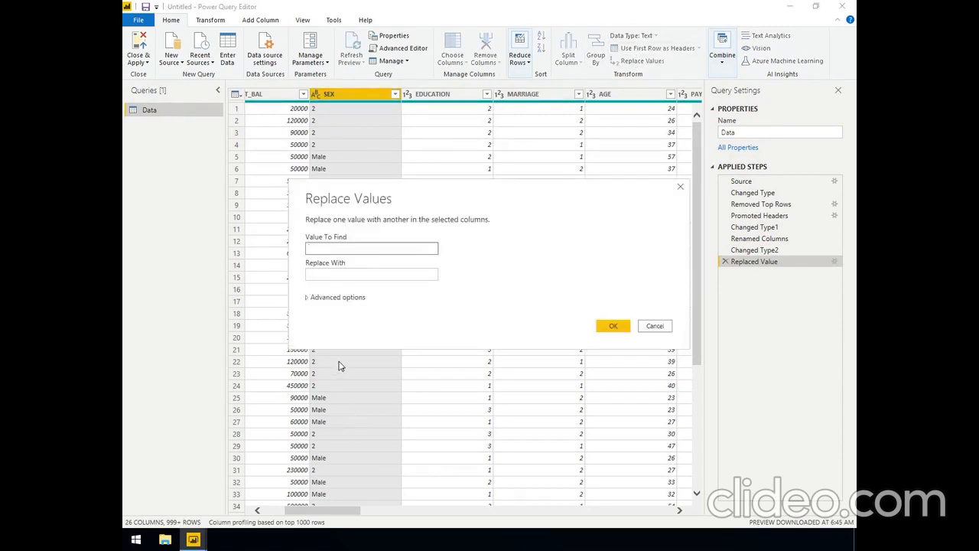
text(2)
key(Tab)
text(Fe)
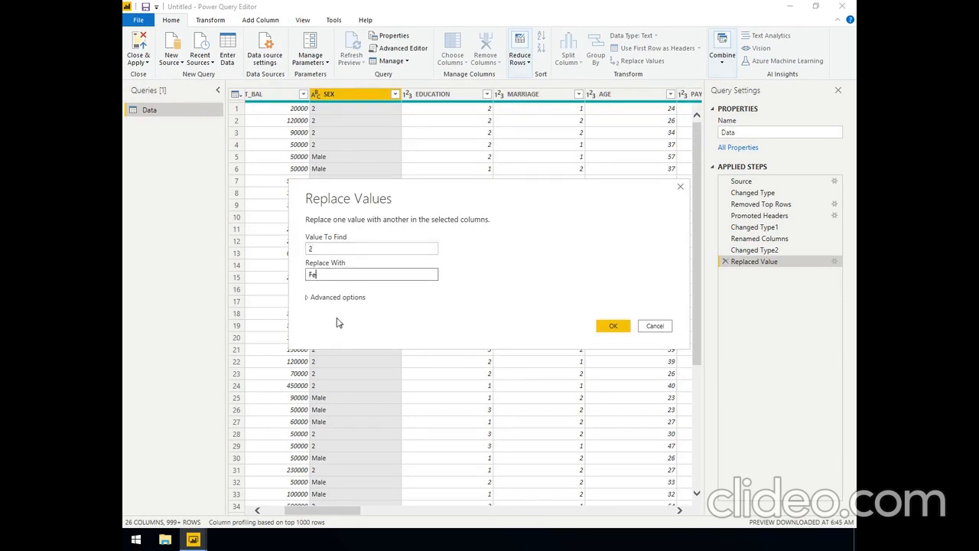
text(male)
click(612, 327)
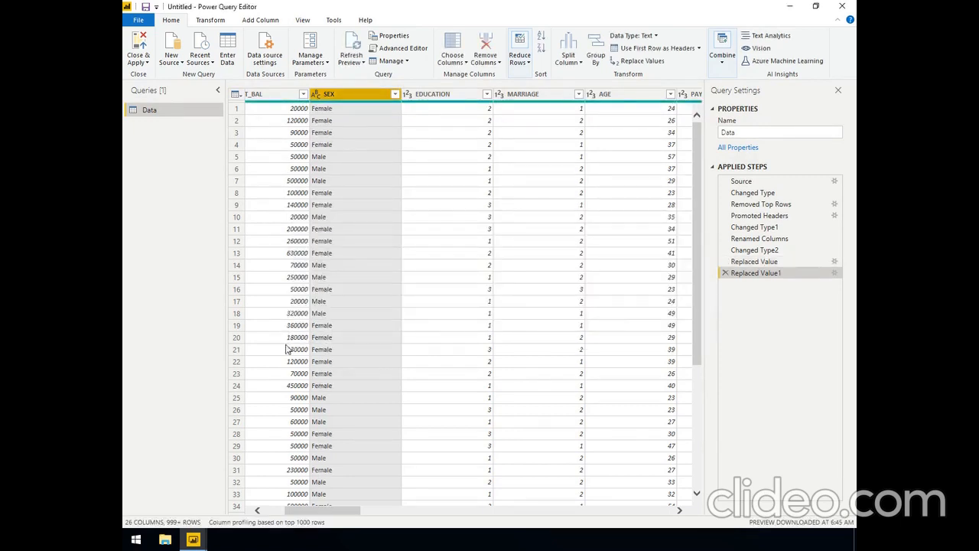
Check the replaced values down the SEX column and examine the numeric codes in the EDUCATION column
scroll(350, 313, down, 1)
scroll(348, 314, down, 20)
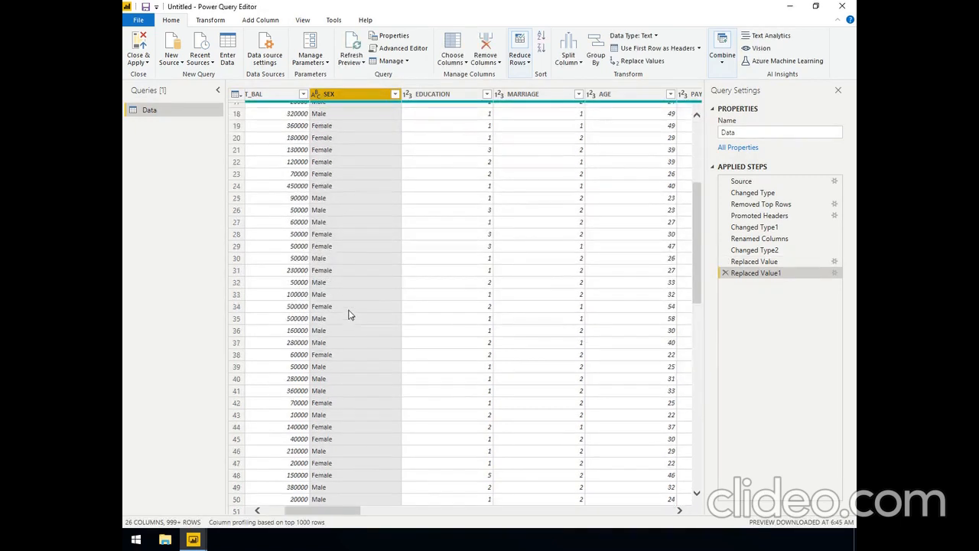
scroll(348, 314, down, 13)
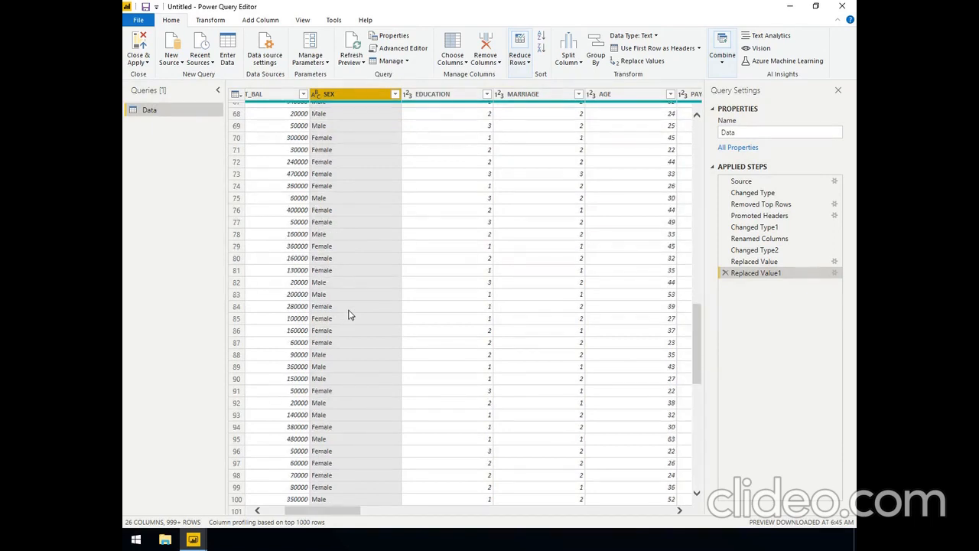
scroll(348, 314, down, 3)
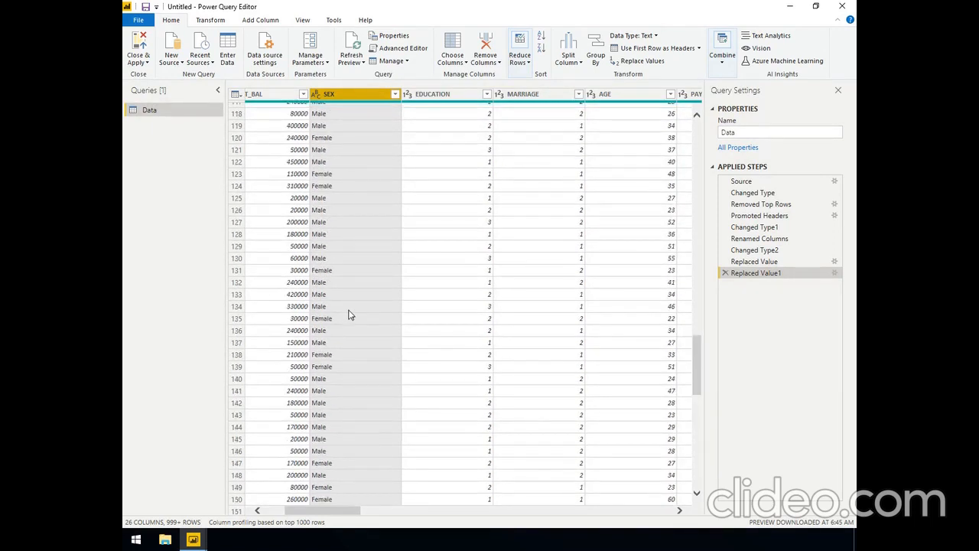
scroll(348, 314, down, 10)
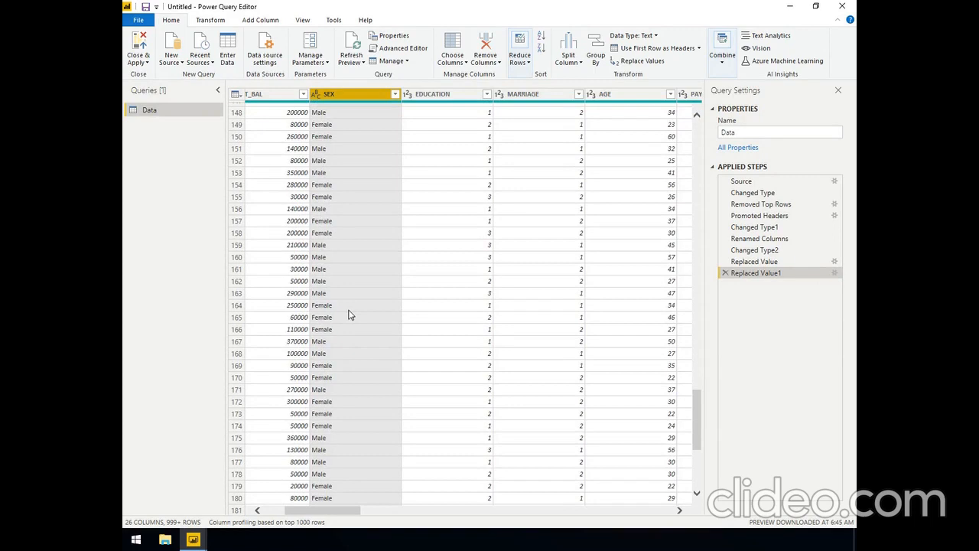
scroll(348, 313, up, 20)
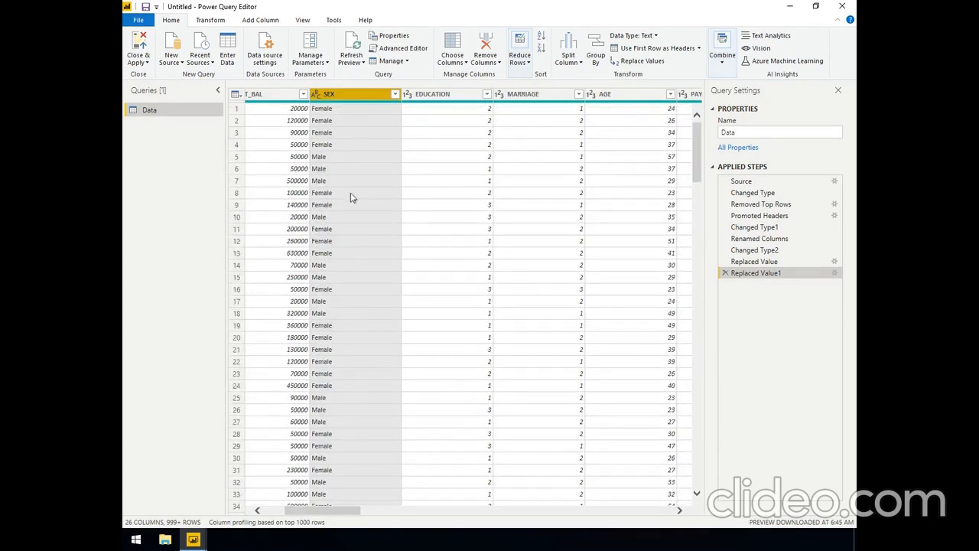
click(347, 121)
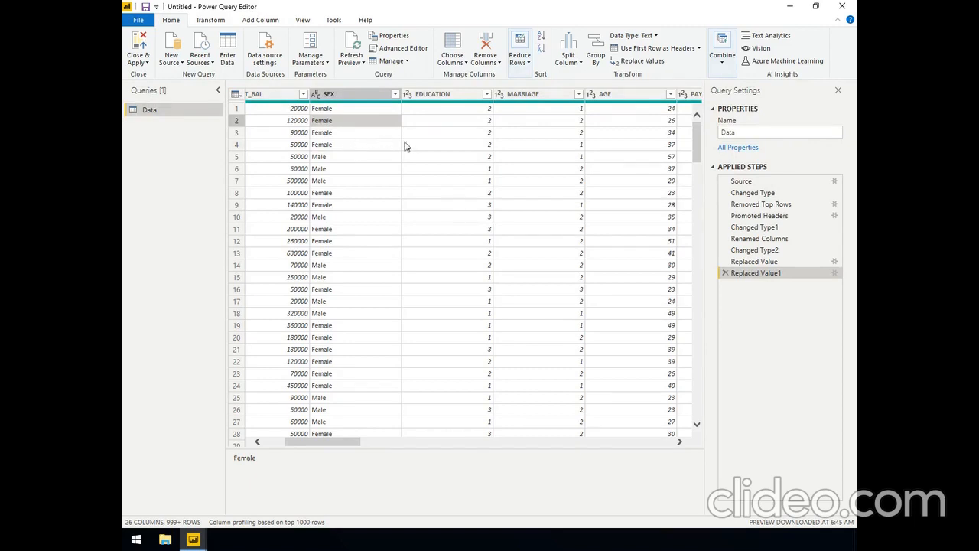
click(448, 95)
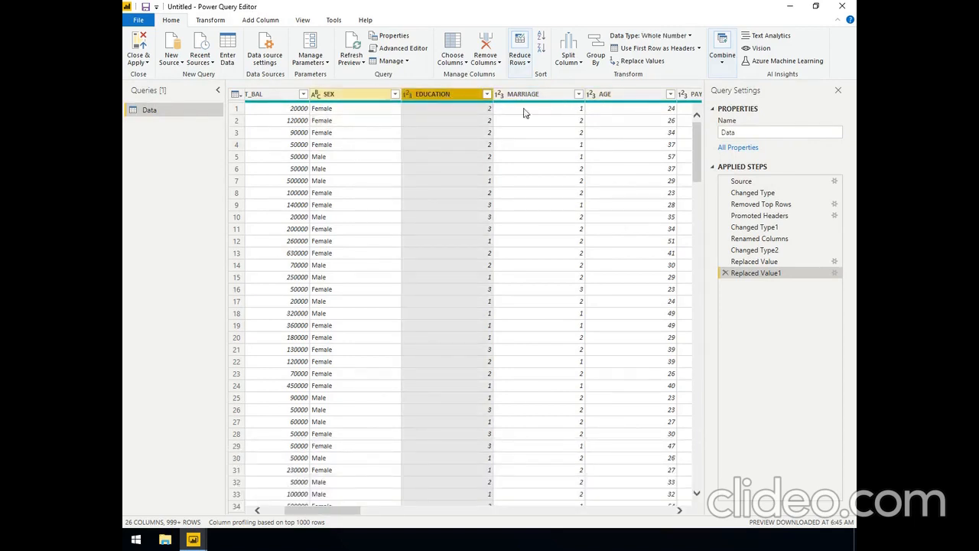
click(438, 134)
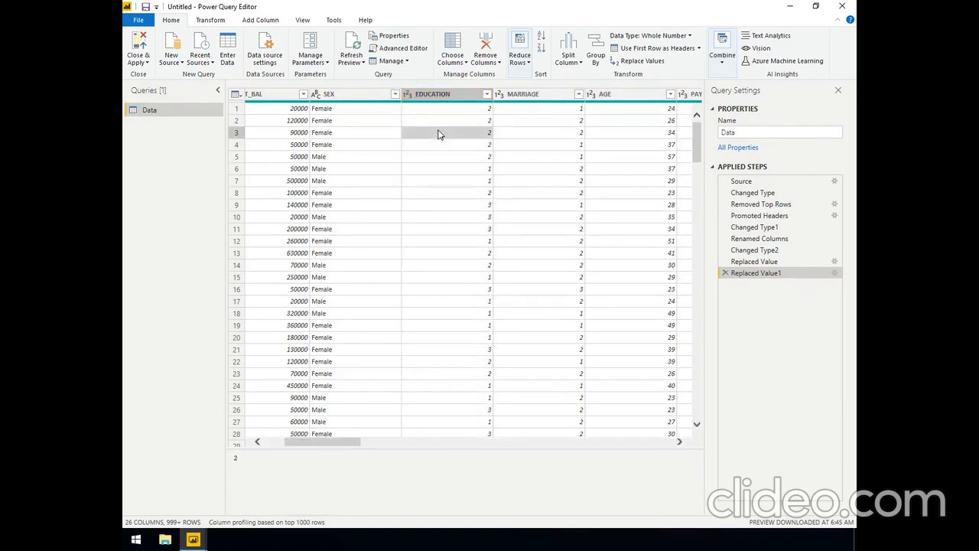
click(445, 121)
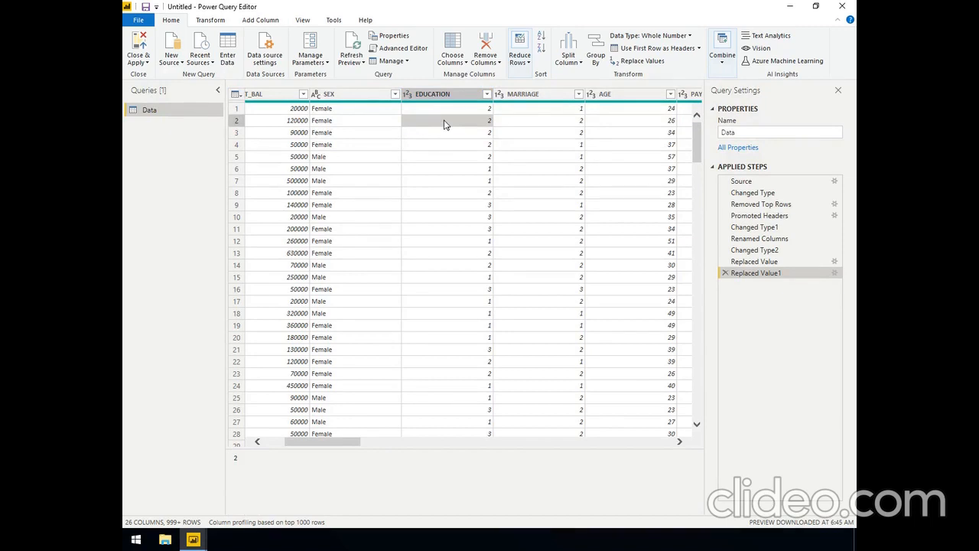
Start a new conditional column and name it EDUCATION LEVEL
click(444, 109)
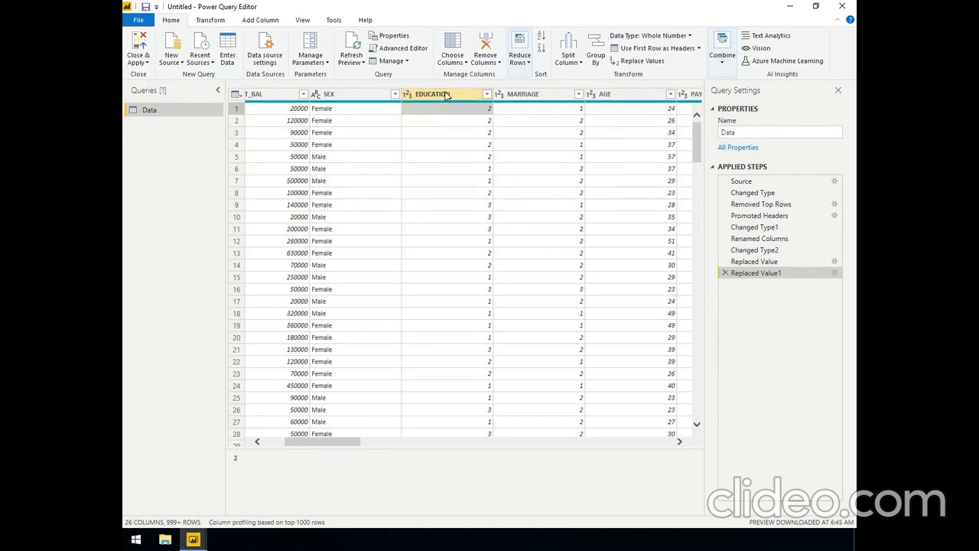
click(446, 95)
click(438, 156)
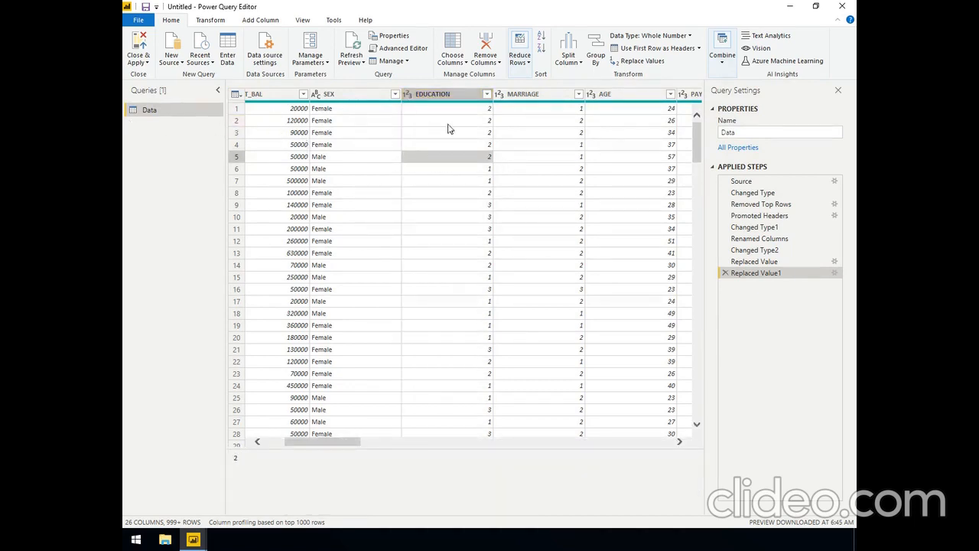
click(250, 19)
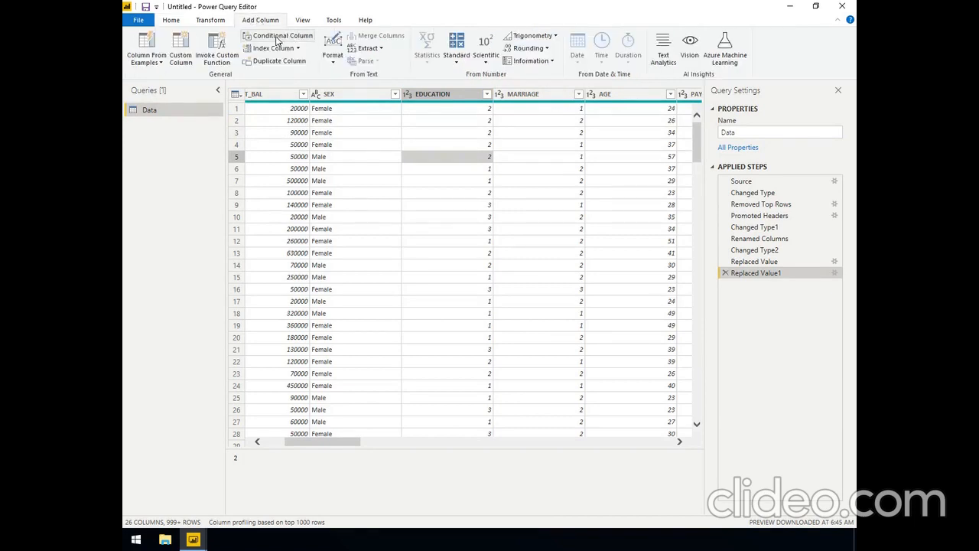
click(277, 39)
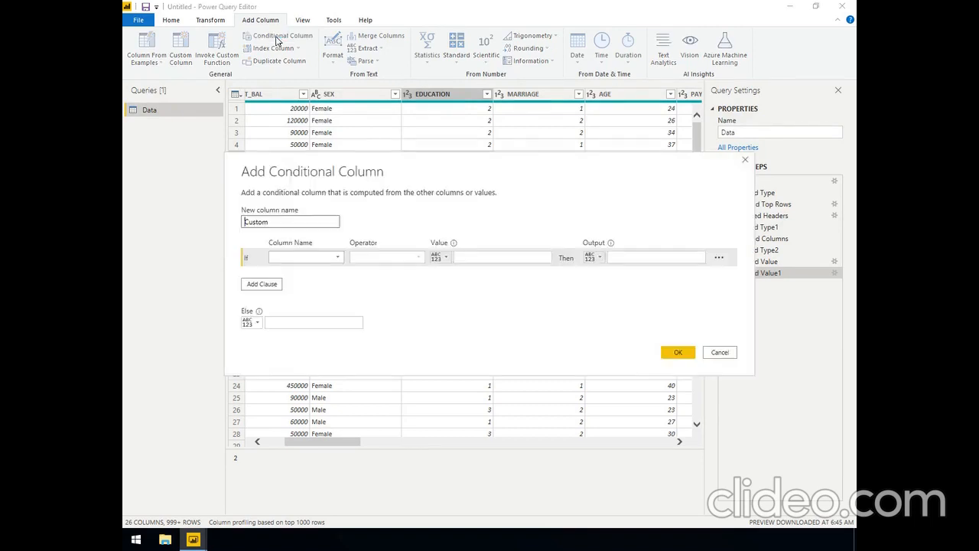
double_click(282, 221)
text(EDUCATION LEE)
key(BackSpace)
key(BackSpace)
text(EVEL)
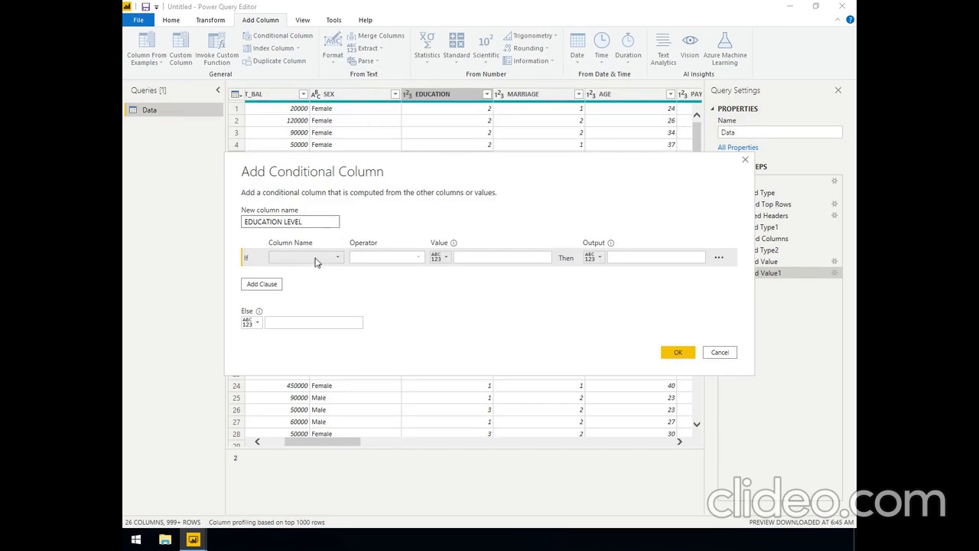
Define the first condition so that EDUCATION equal to 1 outputs Graduate
click(326, 259)
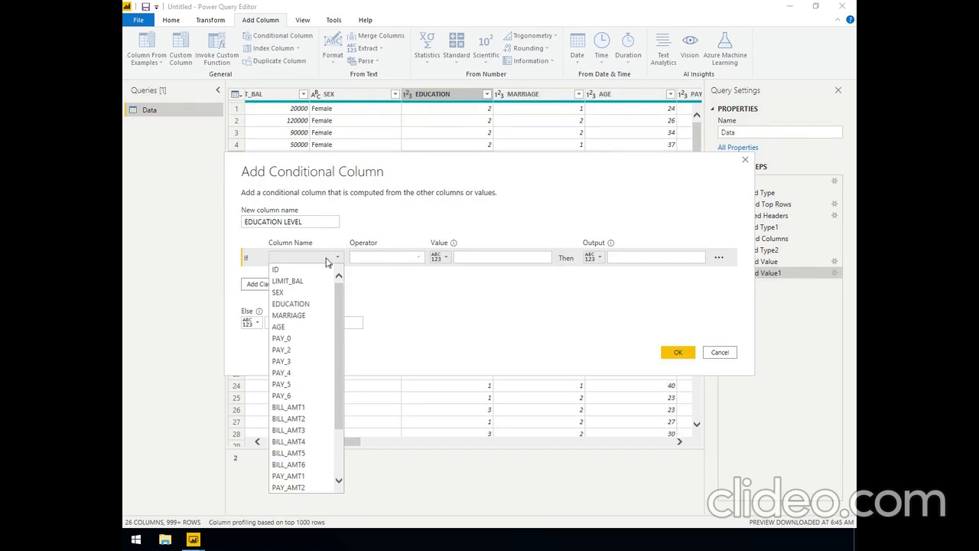
click(299, 304)
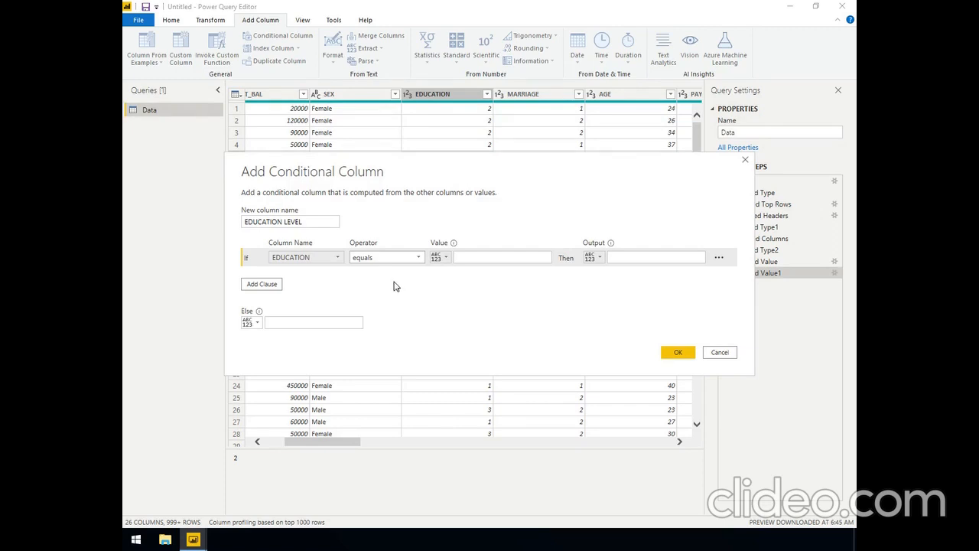
click(468, 253)
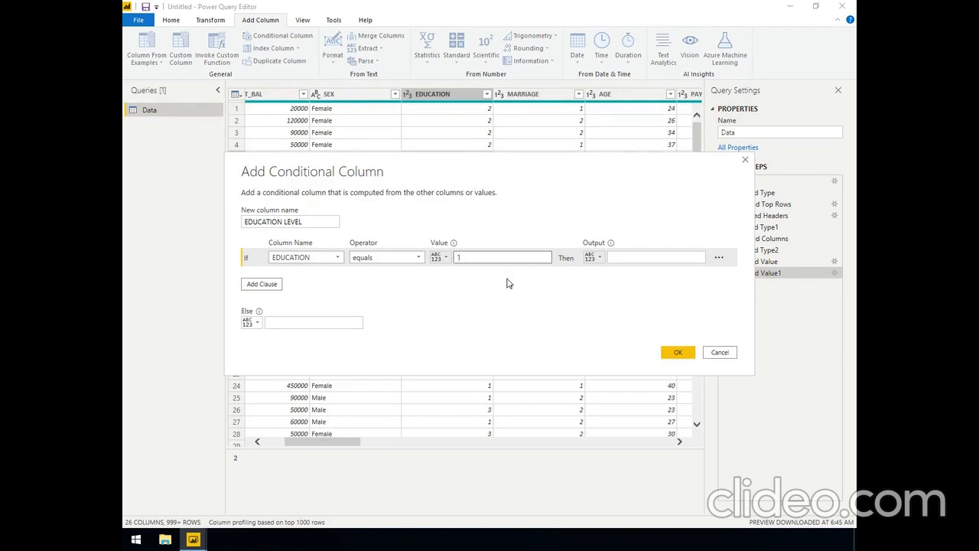
click(622, 257)
click(617, 256)
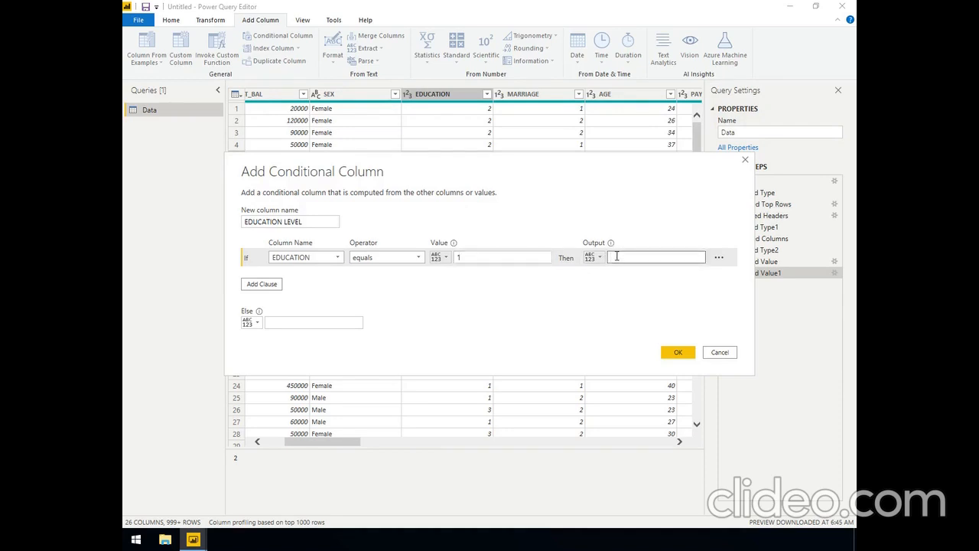
text(Gradua)
Add an else-if clause so that EDUCATION equal to 2 outputs Undergraduate
click(267, 287)
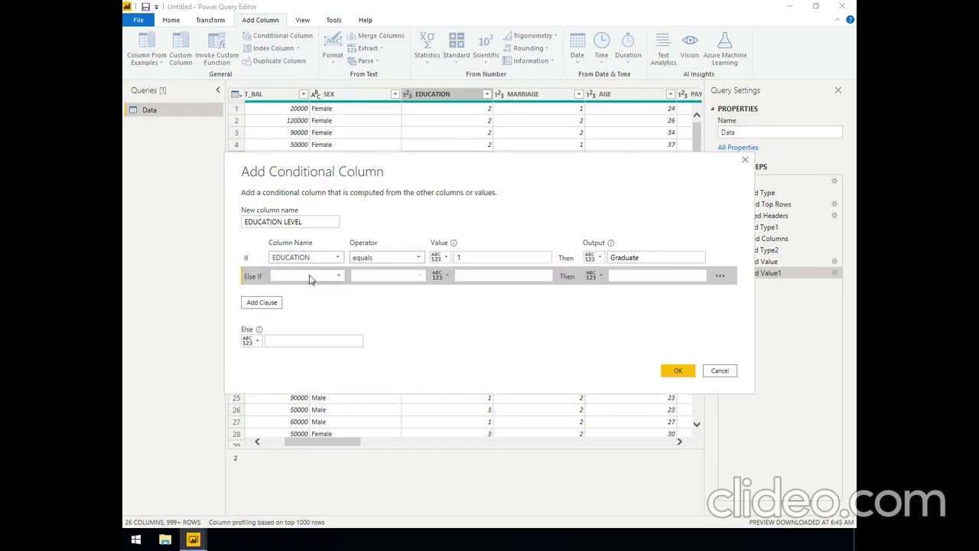
click(311, 278)
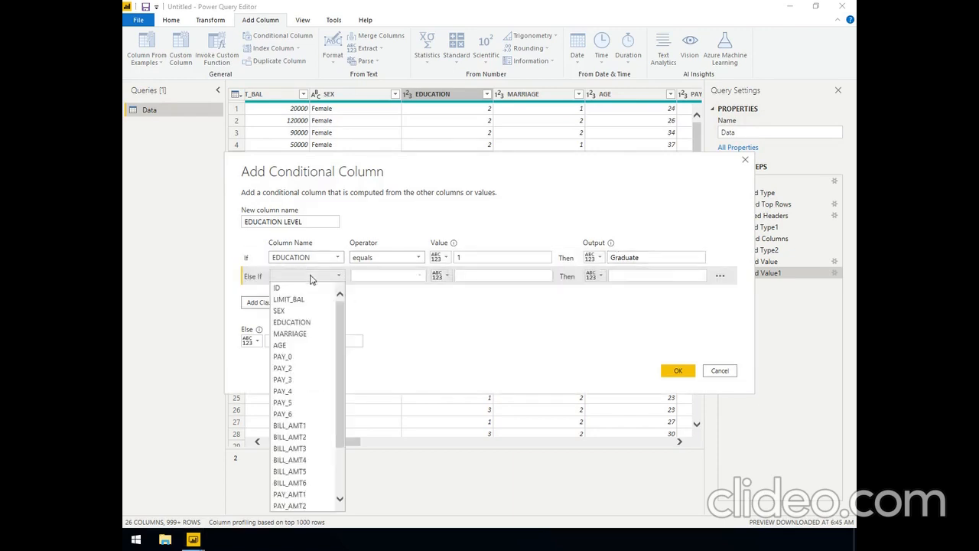
click(298, 323)
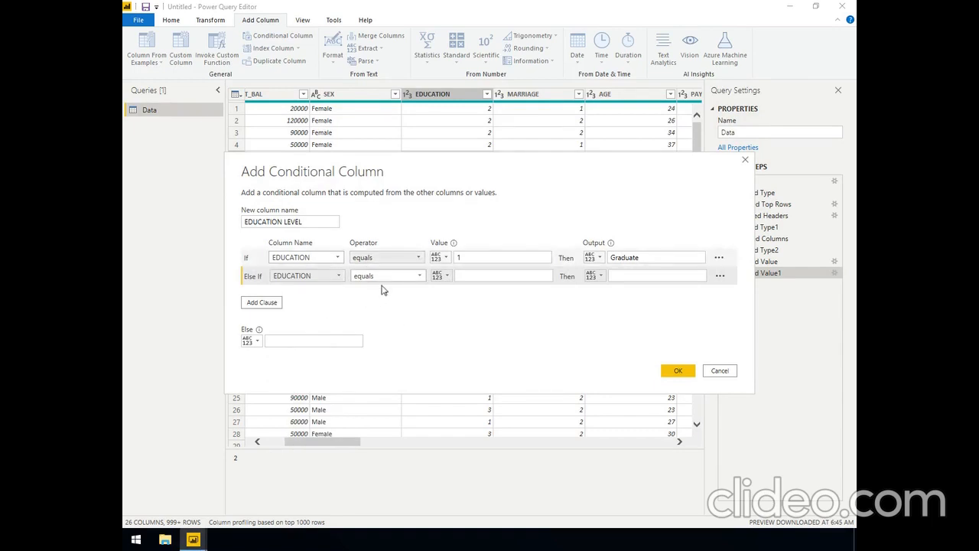
click(479, 275)
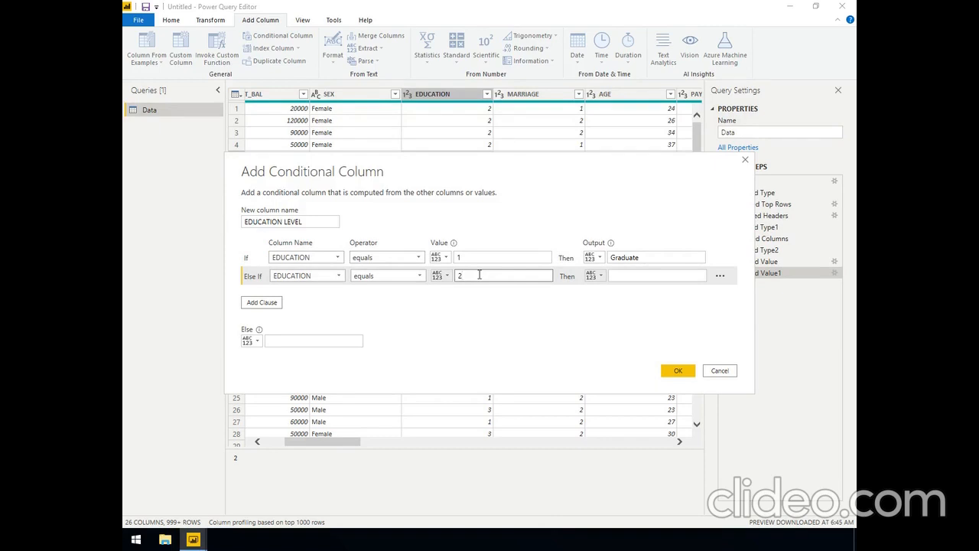
text(2)
click(618, 275)
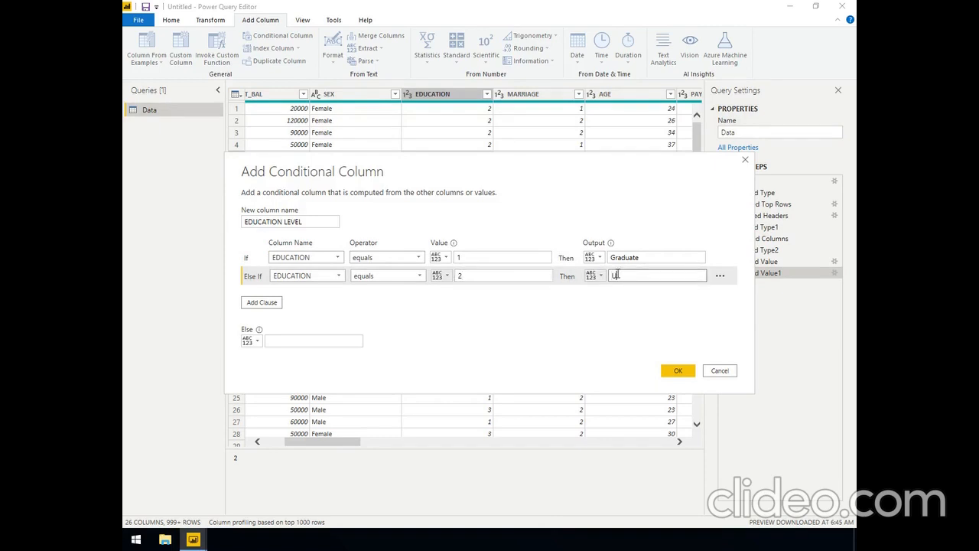
text(Undergraduate)
Add another else-if clause so that EDUCATION equal to 3 outputs HighSchool
click(262, 303)
click(309, 295)
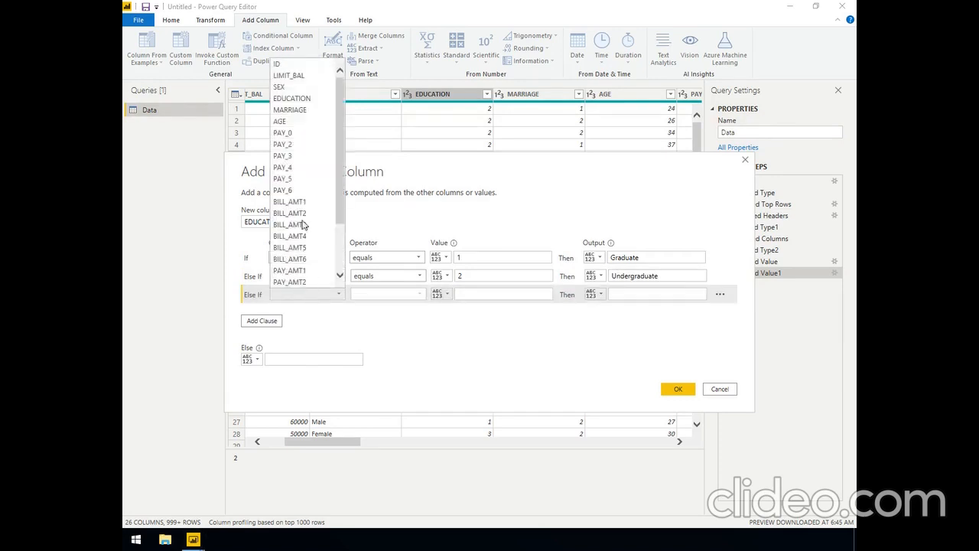
click(291, 98)
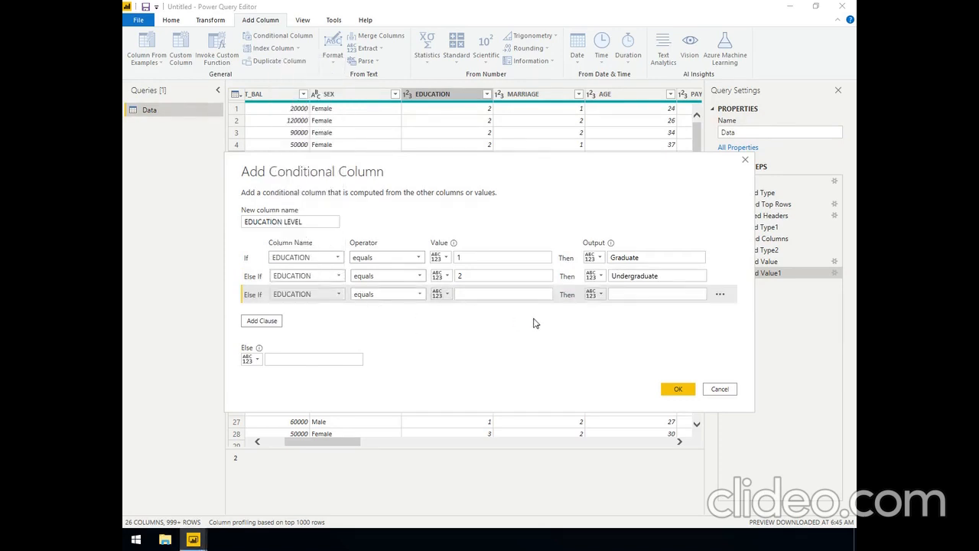
click(483, 293)
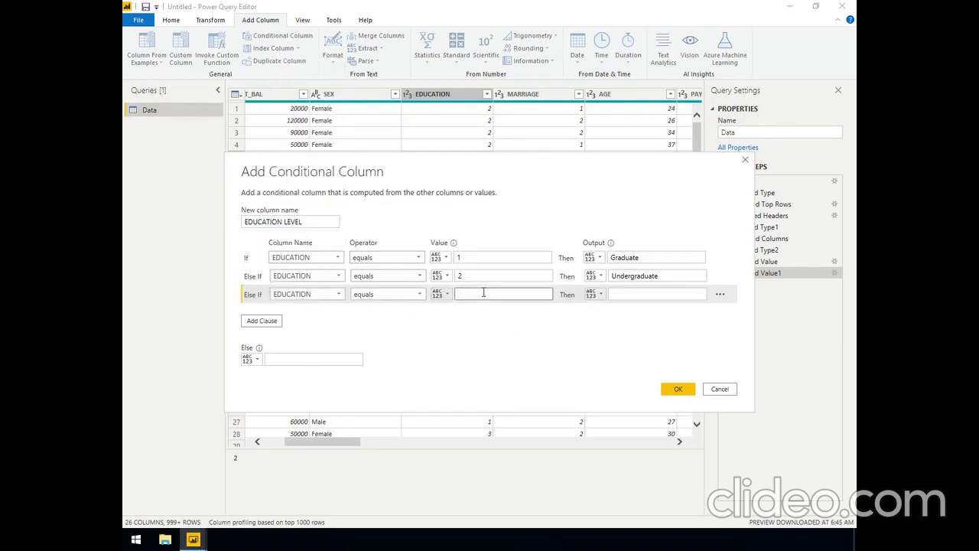
text(3)
click(639, 294)
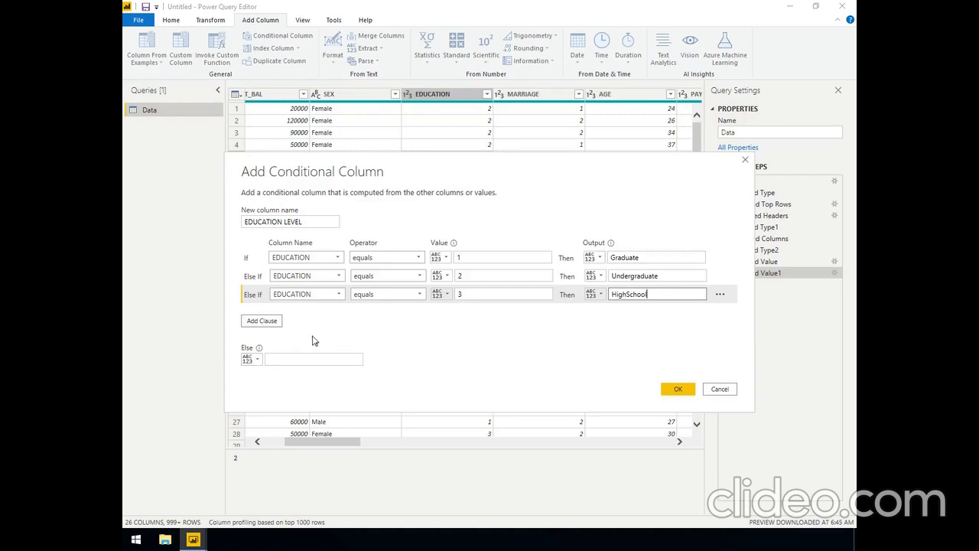
Finish the EDUCATION LEVEL column with Unknown as the fallback output and check its labels down the rows
click(292, 356)
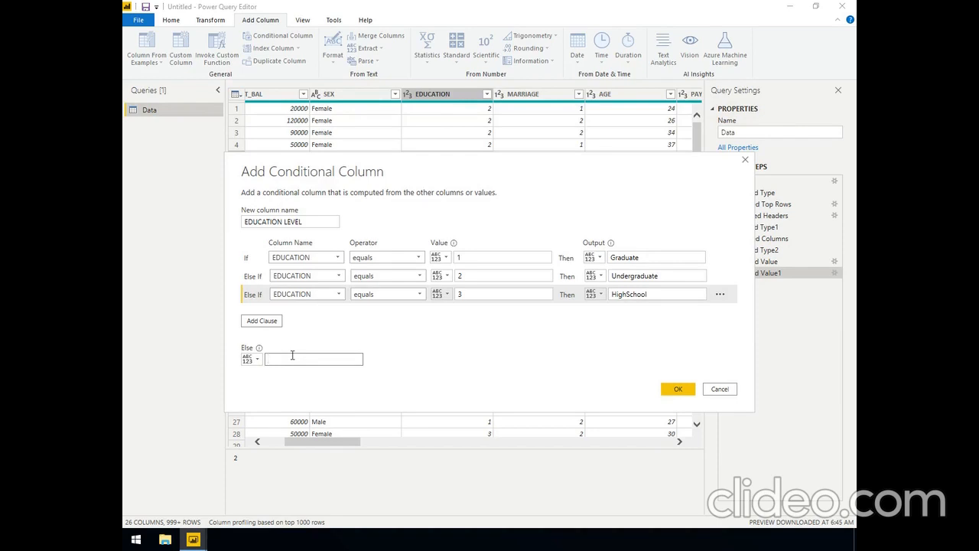
text(Unknow)
click(676, 391)
click(684, 392)
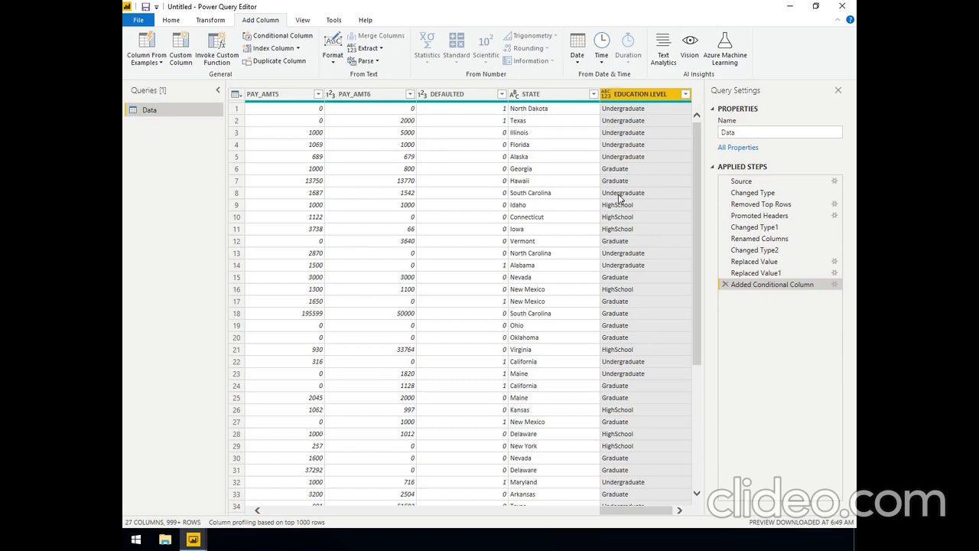
scroll(621, 205, down, 6)
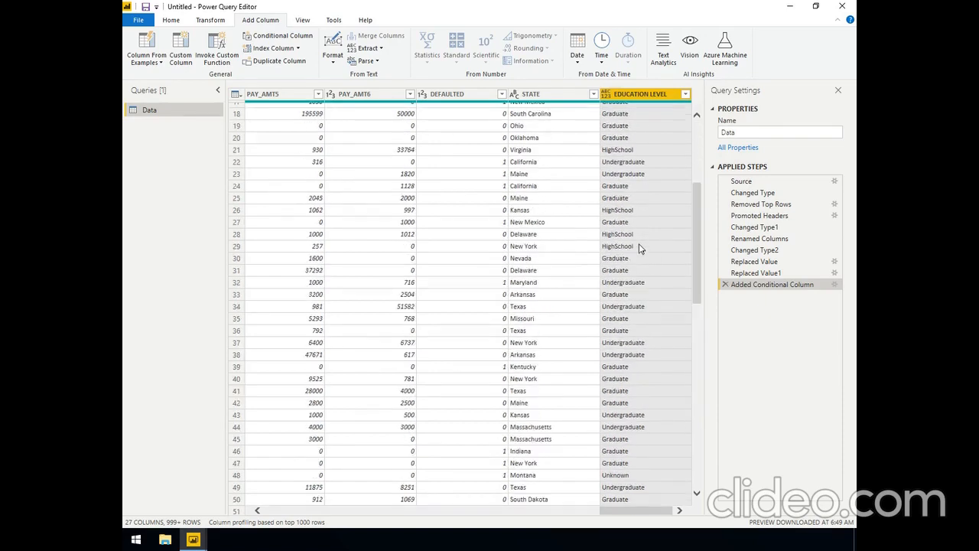
scroll(639, 248, down, 3)
scroll(639, 247, down, 9)
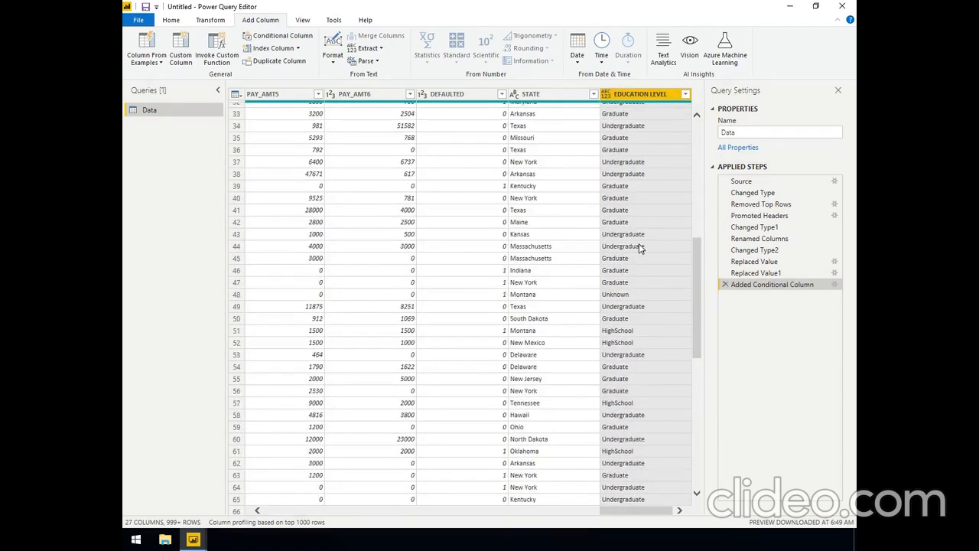
scroll(639, 245, up, 18)
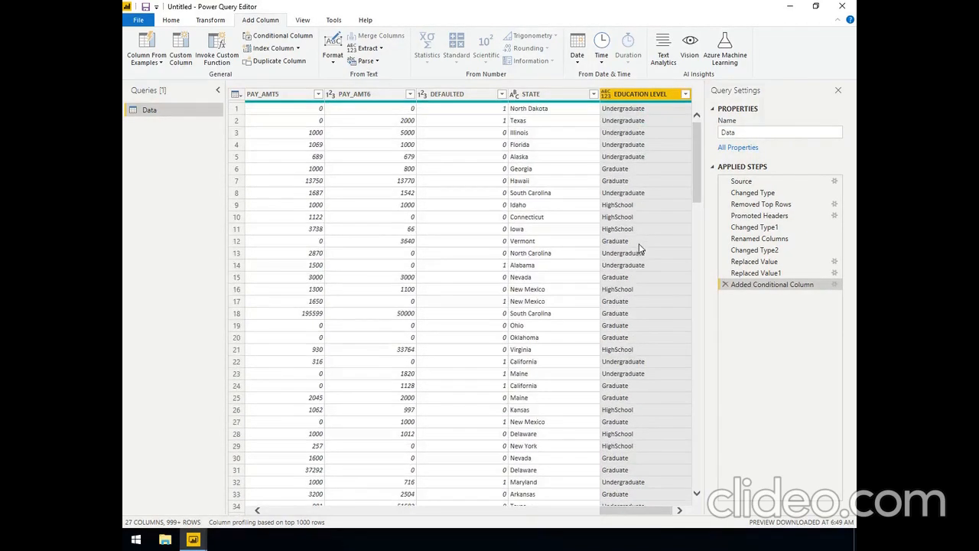
Remove the original numeric EDUCATION column from the Data query
click(343, 509)
click(344, 509)
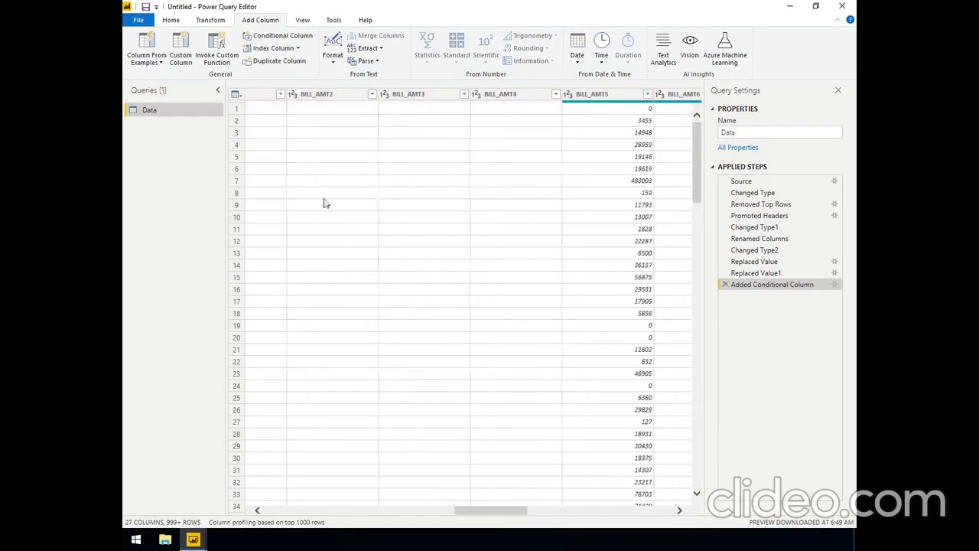
click(286, 512)
click(285, 511)
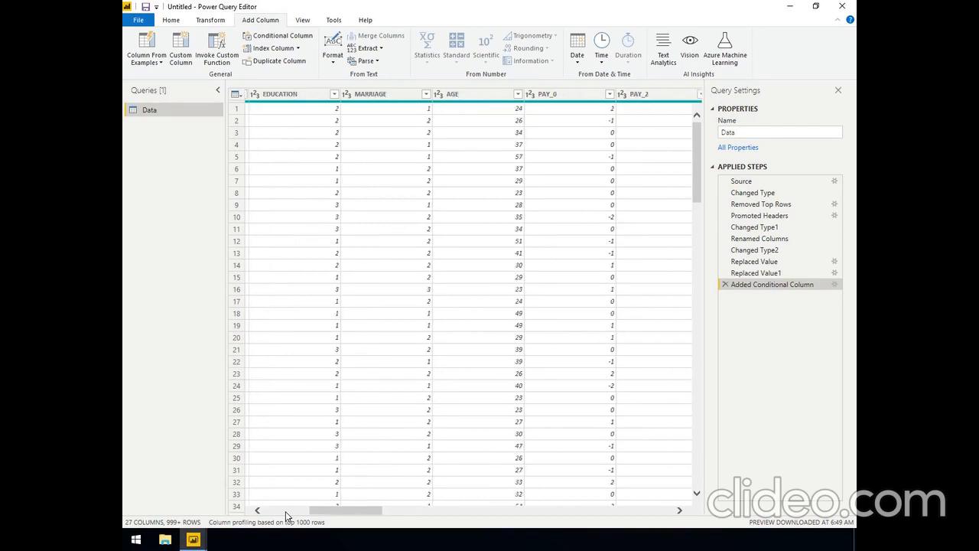
click(282, 95)
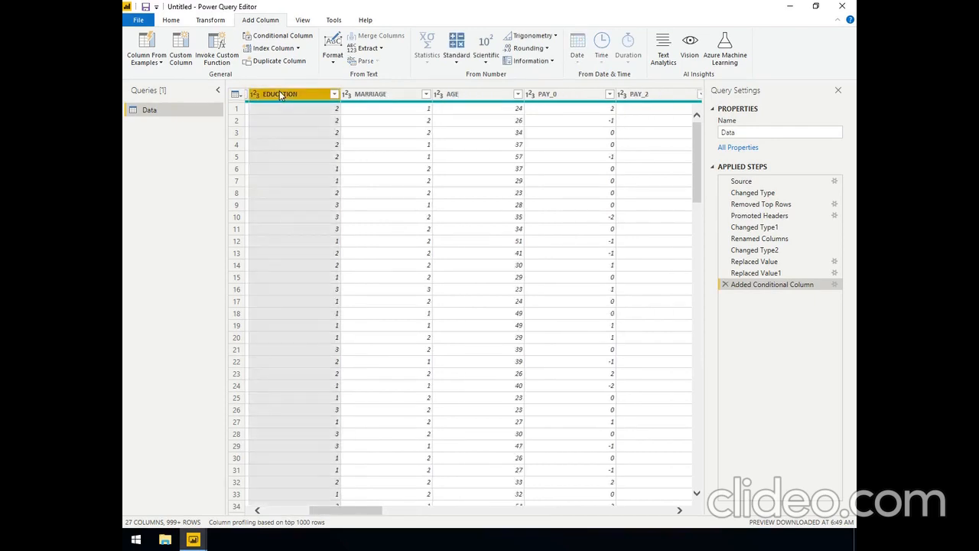
right_click(280, 94)
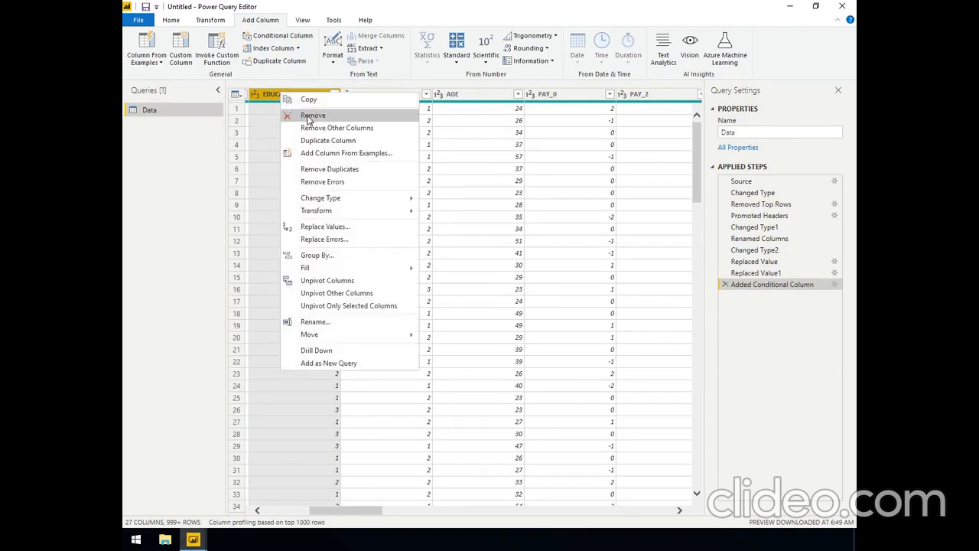
click(310, 116)
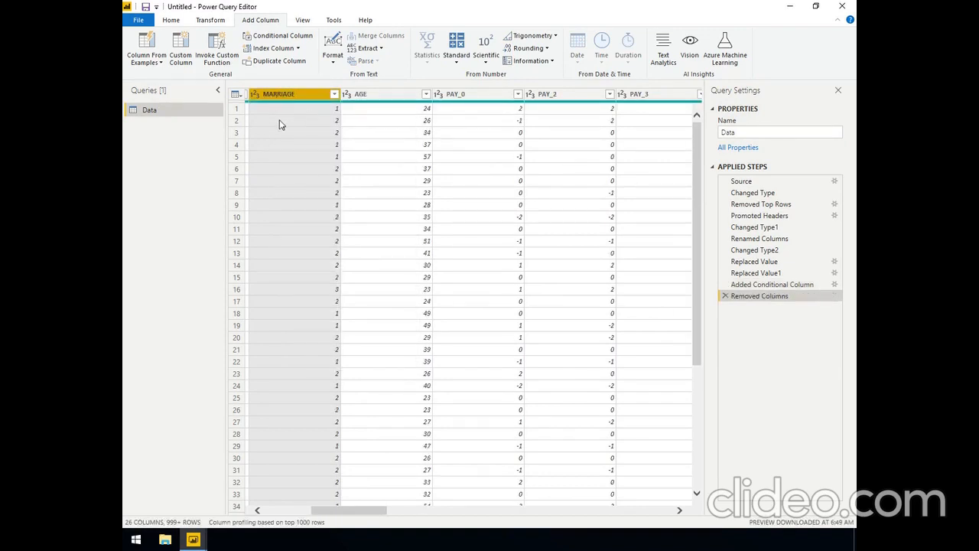
Start another conditional column and name it MARITAL STATUS
drag(344, 512, 333, 514)
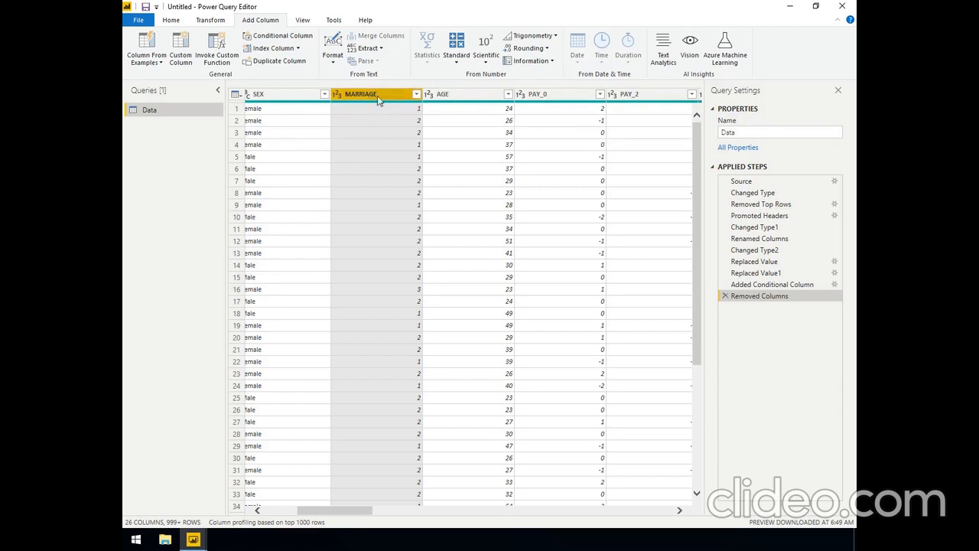
click(264, 39)
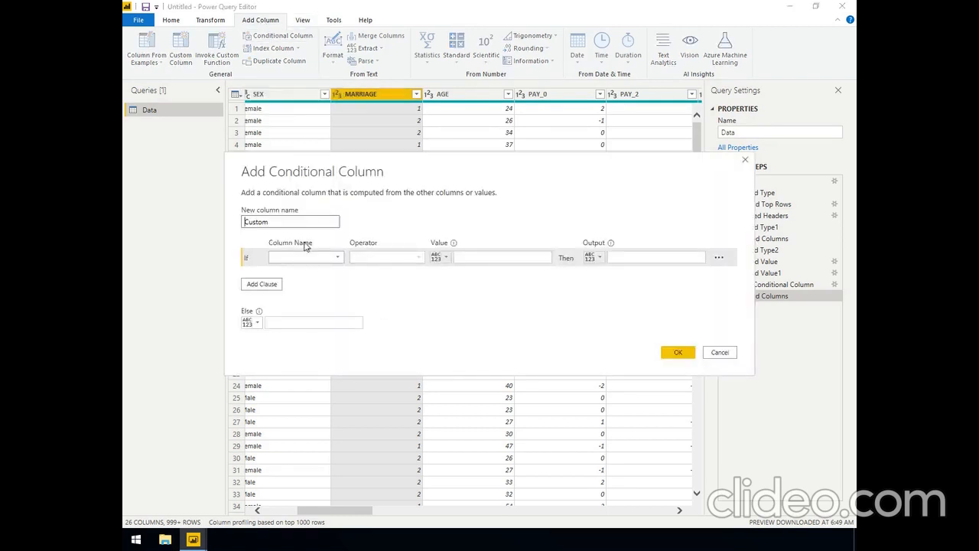
double_click(291, 224)
text(MARITAL STATUS)
Define the first condition so that MARRIAGE equal to 1 outputs Married
click(304, 258)
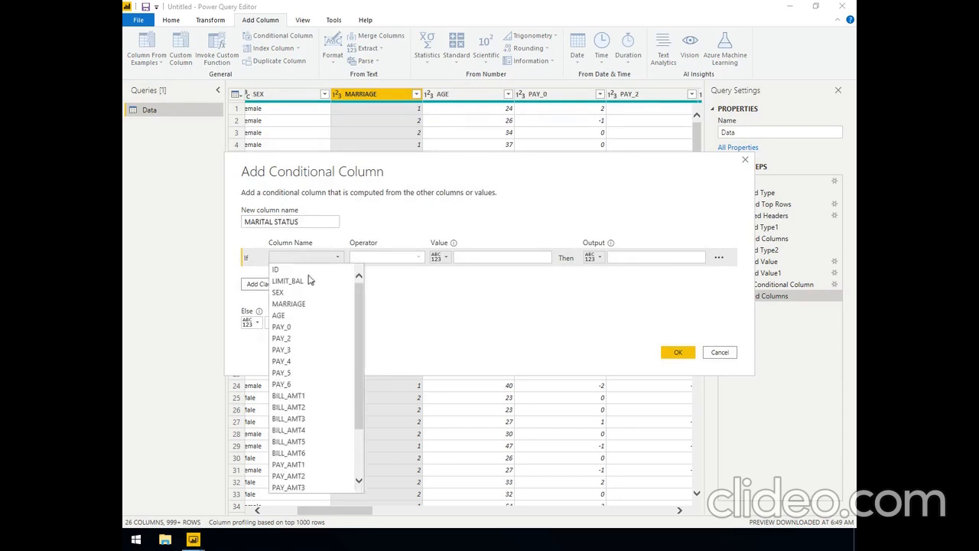
click(301, 304)
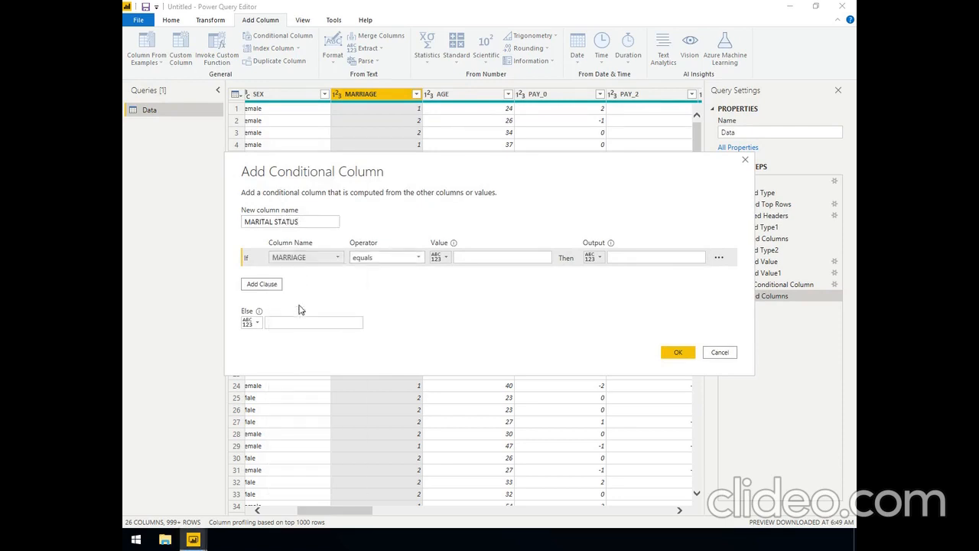
click(469, 257)
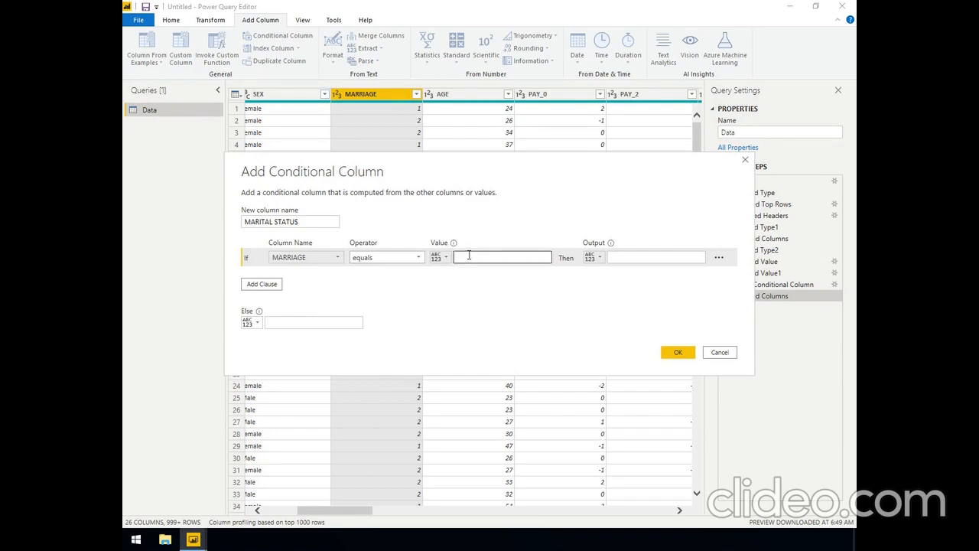
text(1)
click(622, 257)
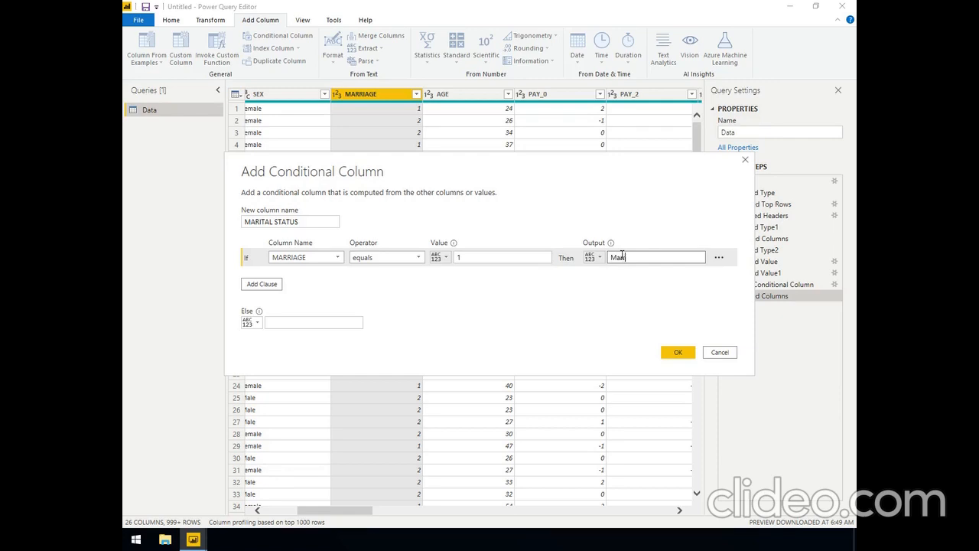
Add a second clause so MARRIAGE equal to 2 outputs Single, and finish the MARITAL STATUS column with Unknown as the fallback output
click(267, 287)
click(309, 277)
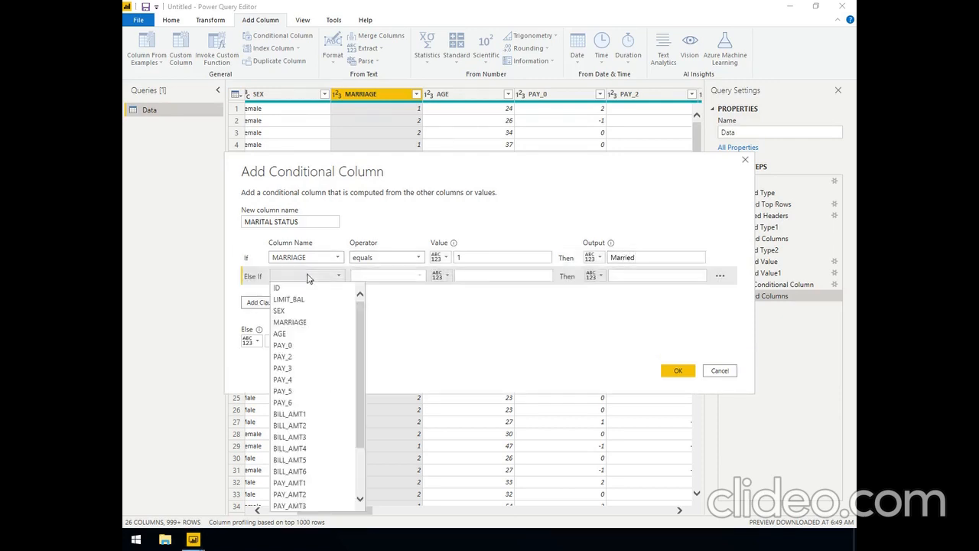
click(310, 322)
click(470, 275)
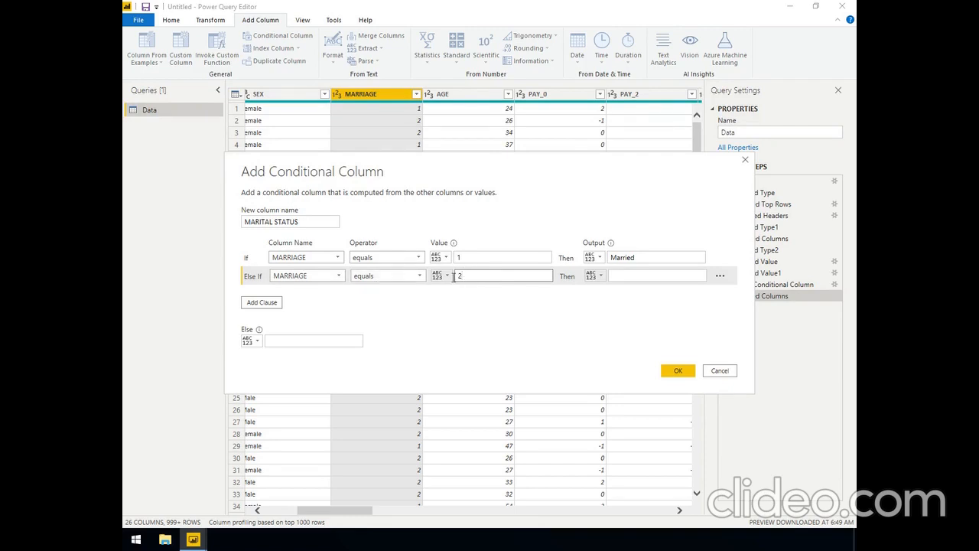
click(616, 280)
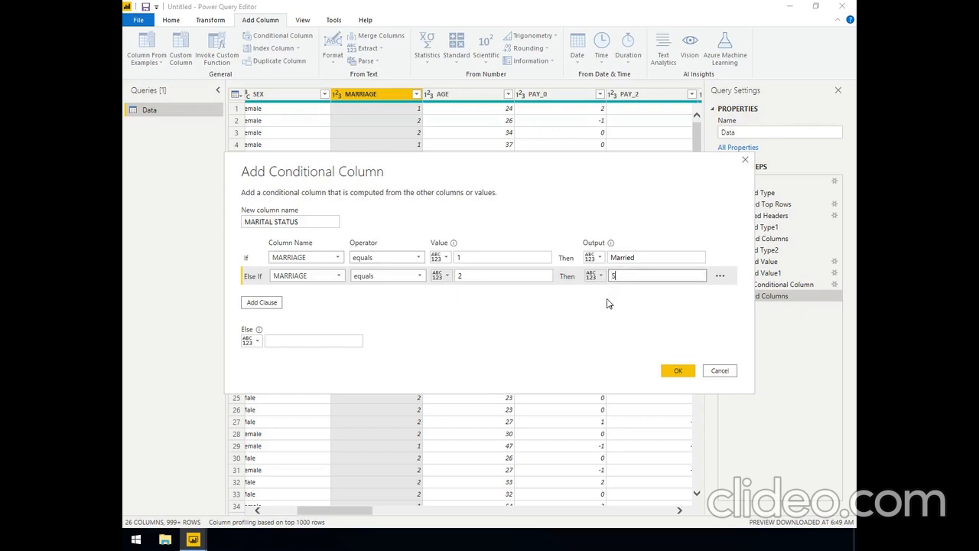
click(281, 337)
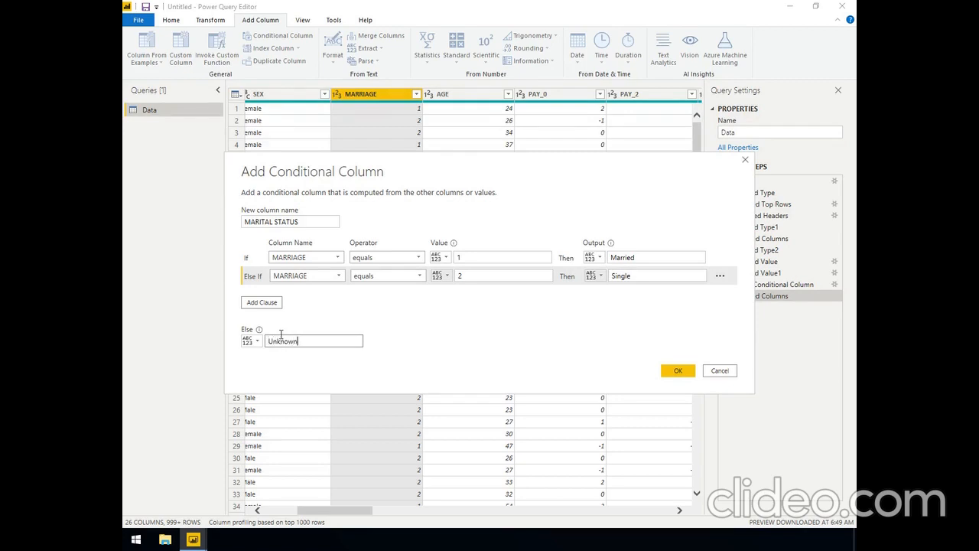
click(670, 372)
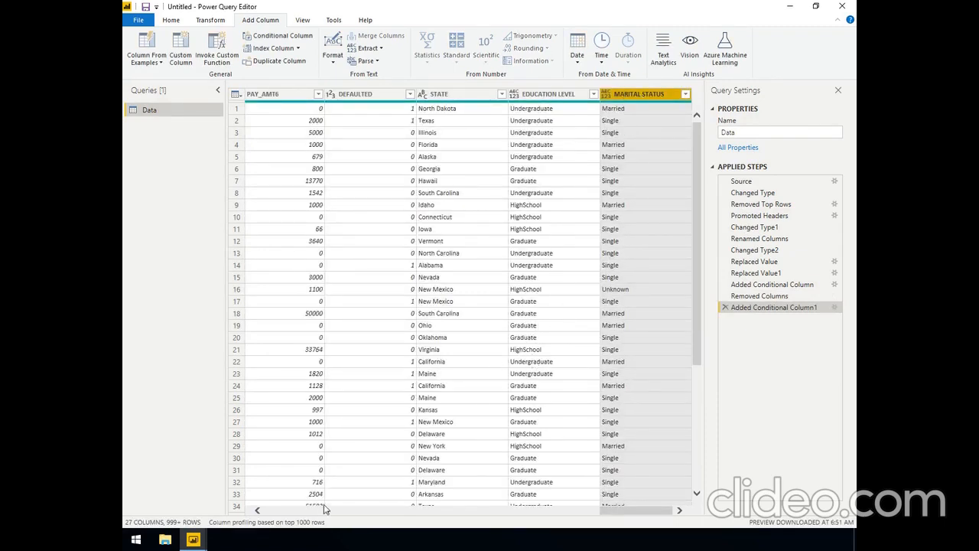
Remove the original numeric MARRIAGE column from the Data query
scroll(310, 514, left, 10)
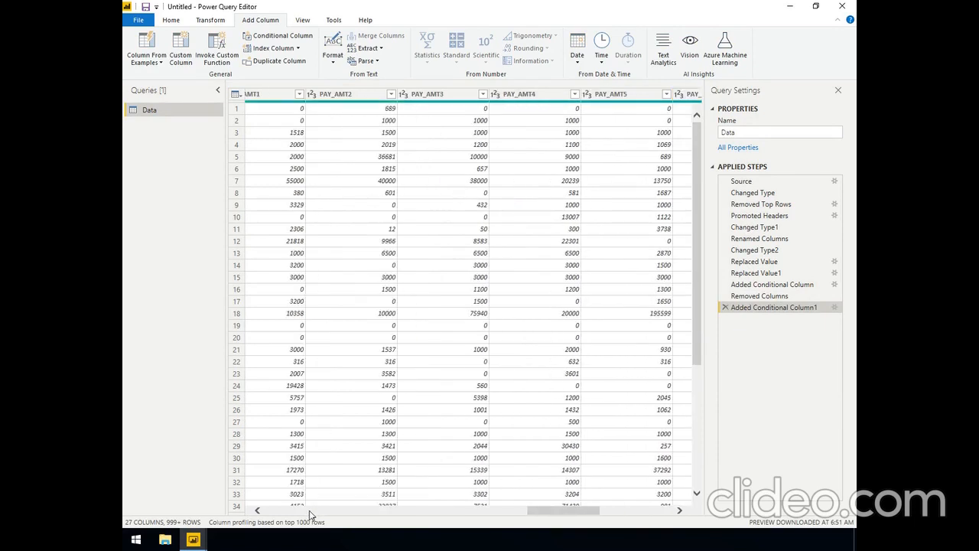
scroll(311, 513, left, 6)
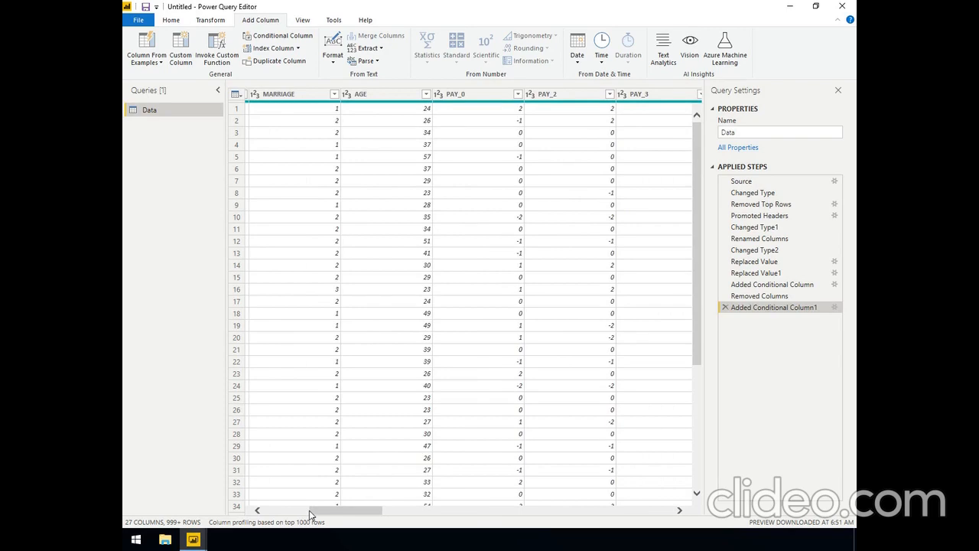
right_click(269, 97)
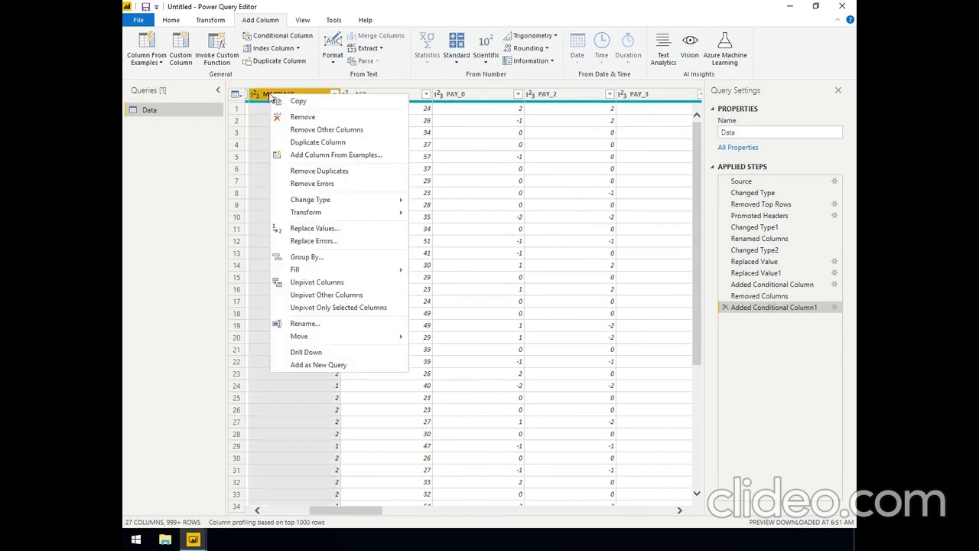
click(307, 119)
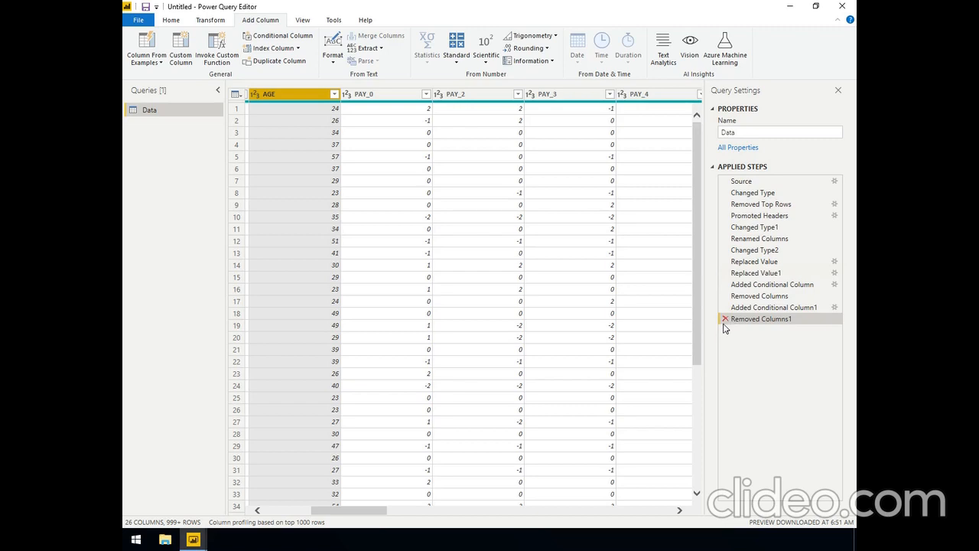
Apply the query changes to the model and check the loaded Data table, including the EDUCATION LEVEL and MARITAL STATUS columns
click(173, 23)
click(139, 47)
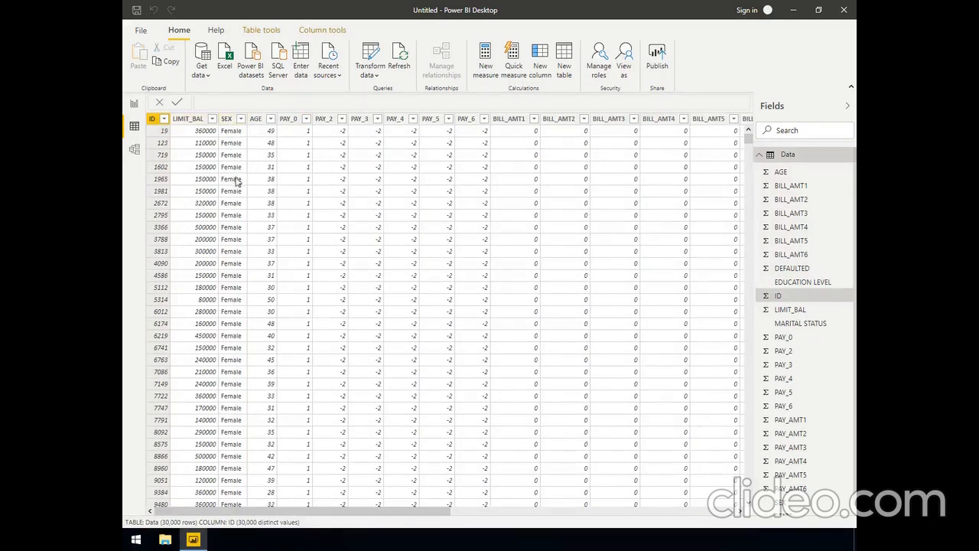
scroll(246, 375, down, 15)
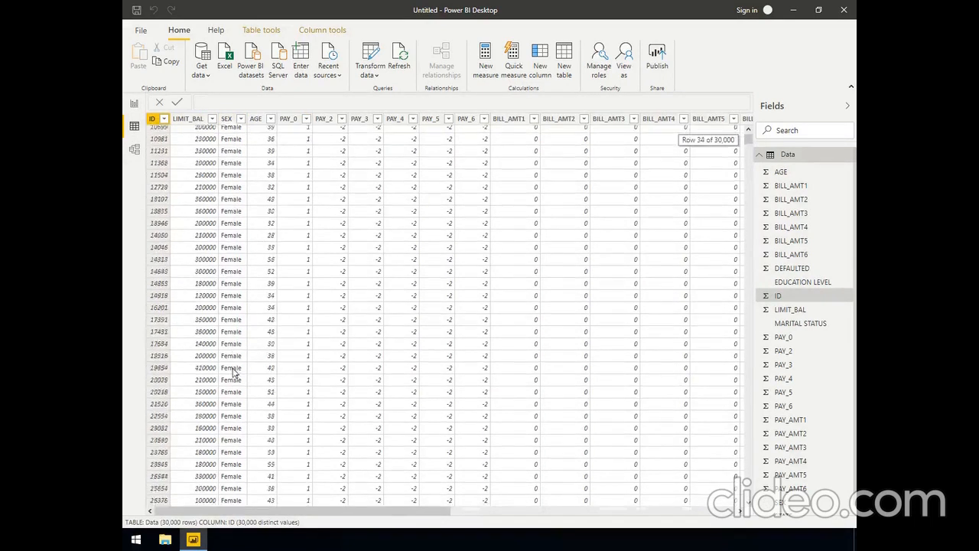
scroll(248, 381, up, 15)
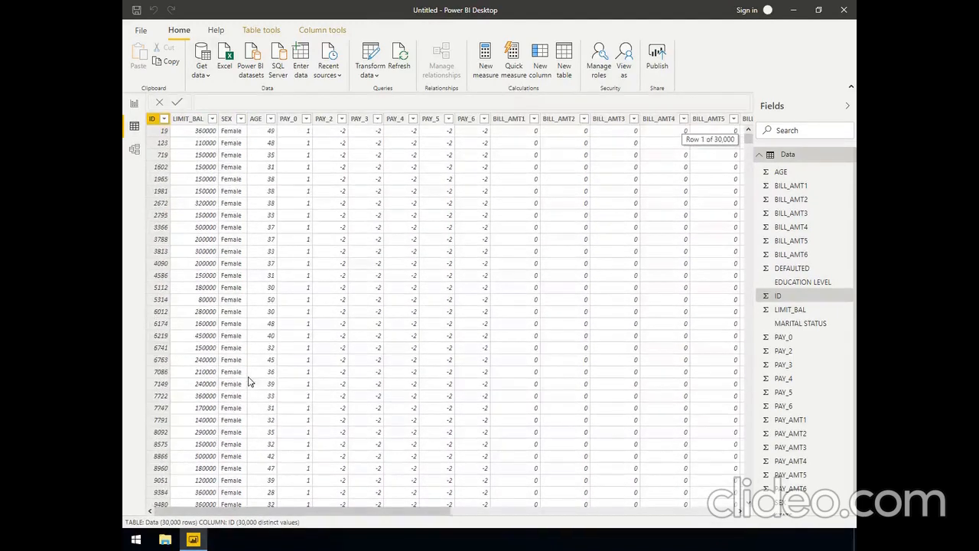
drag(490, 512, 718, 514)
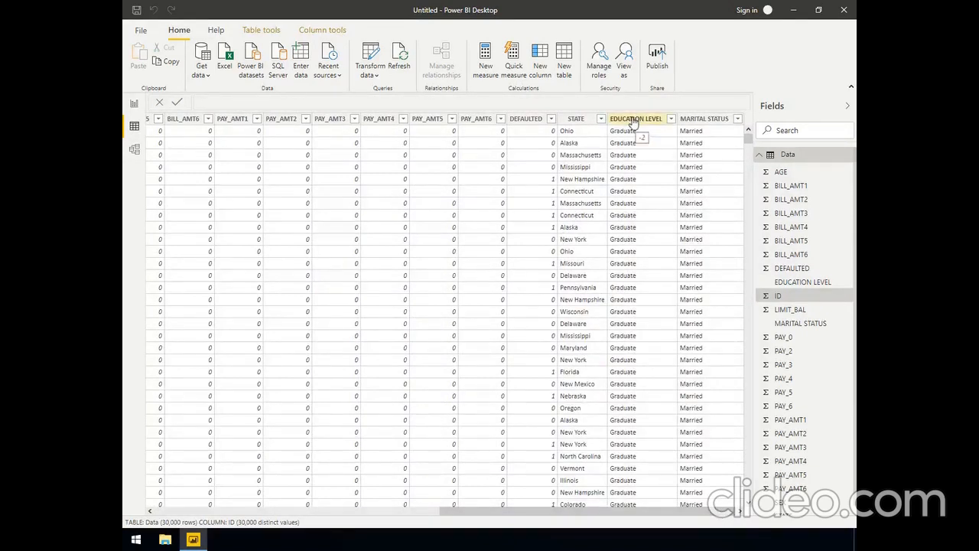
scroll(643, 318, down, 20)
scroll(632, 314, down, 20)
click(255, 512)
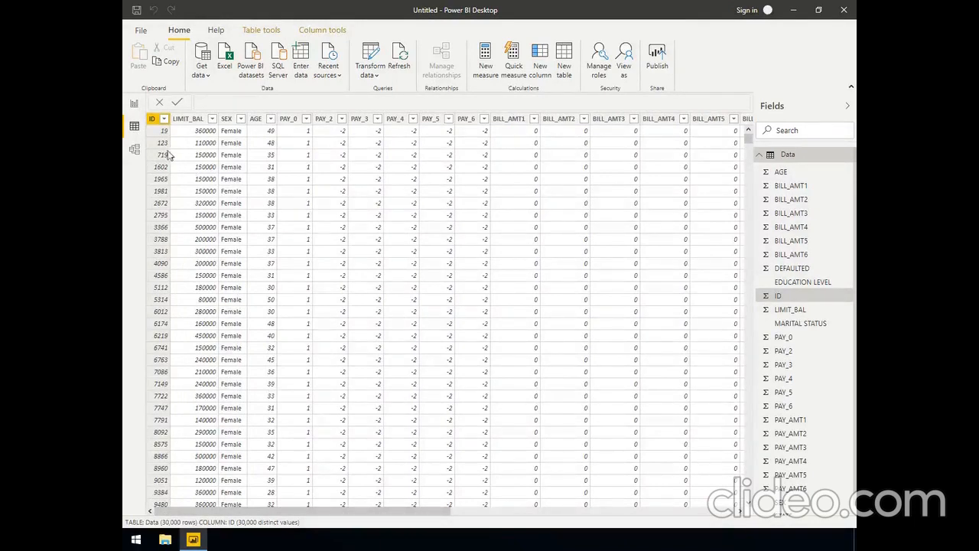
On the blank report page, collapse the filters area and create an enlarged column chart of DEFAULTED
click(133, 106)
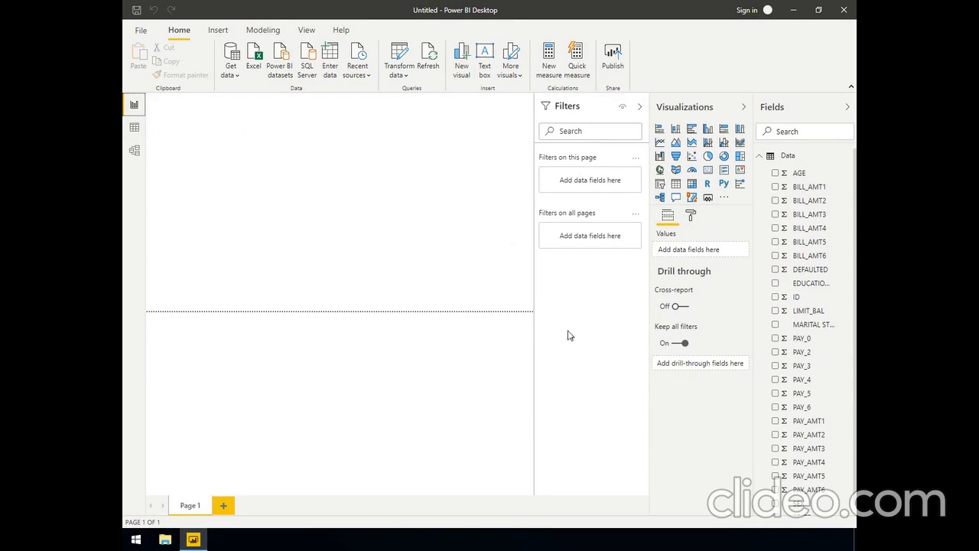
click(638, 110)
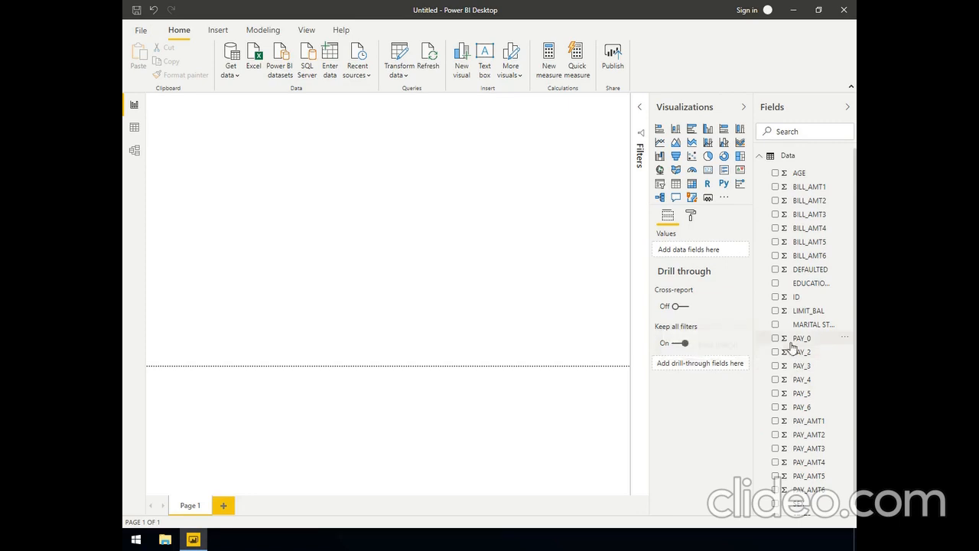
click(774, 270)
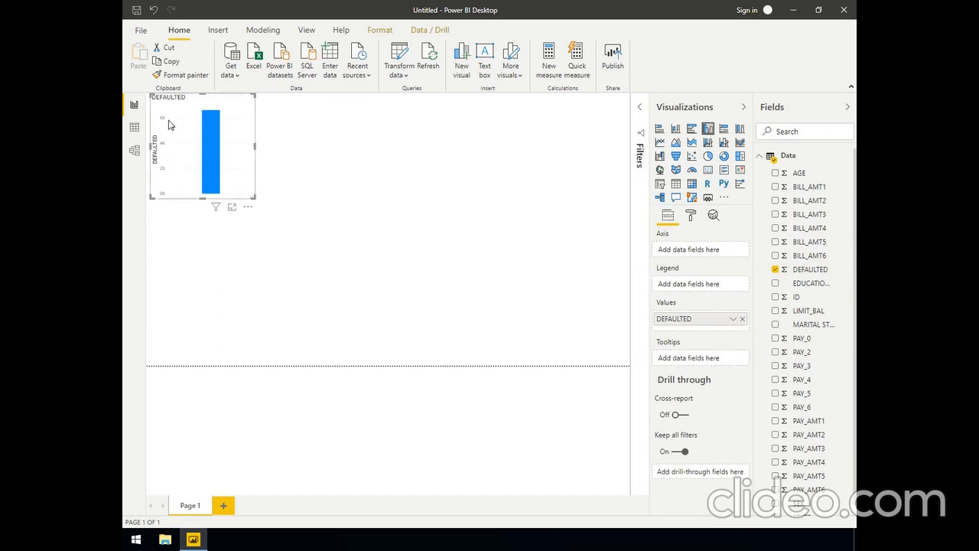
drag(255, 199, 333, 269)
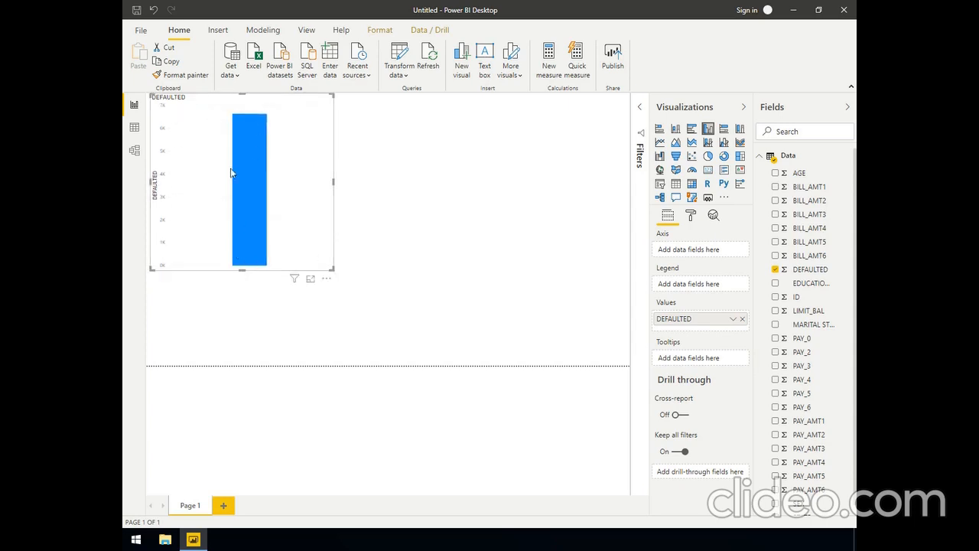
Put AGE on the axis of the DEFAULTED column chart and shrink the visual to a compact size
mouse_move(242, 181)
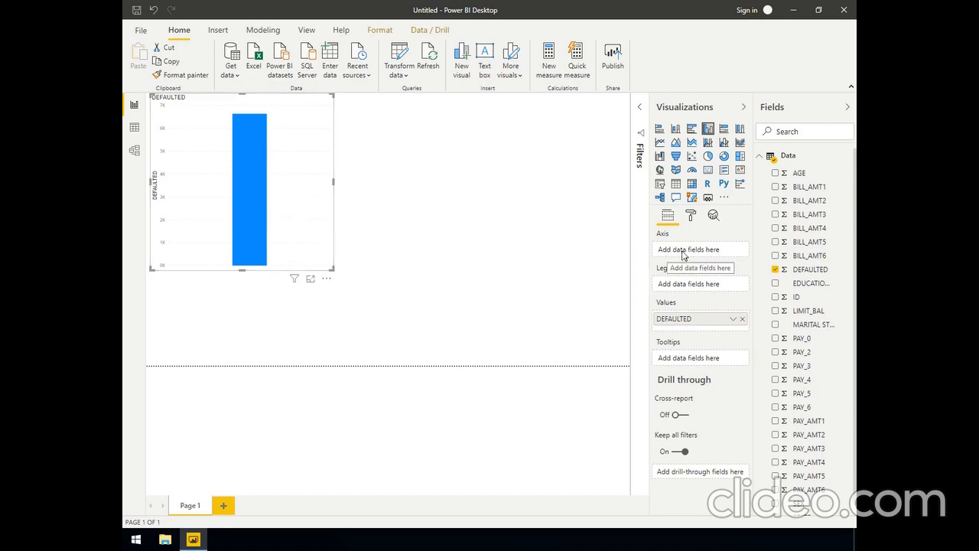
mouse_move(254, 208)
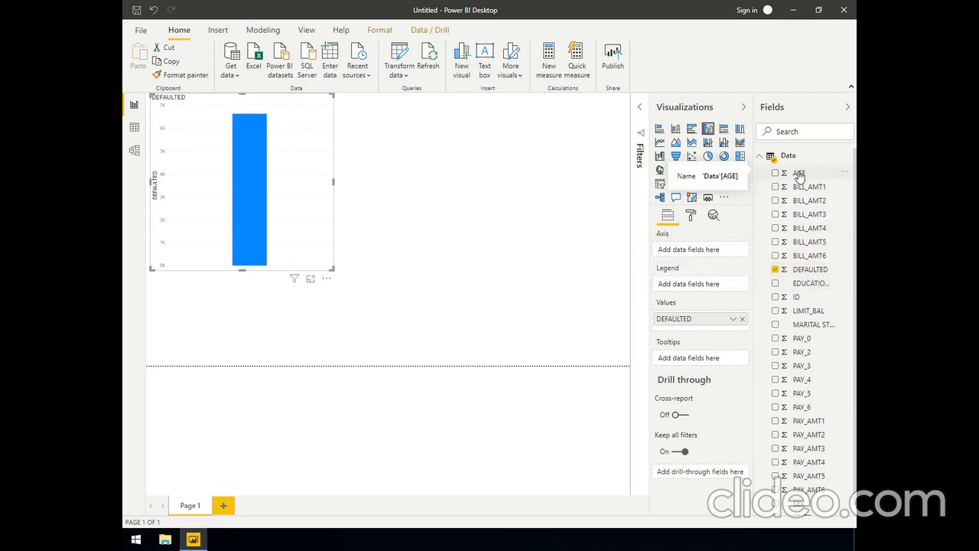
drag(799, 176, 686, 260)
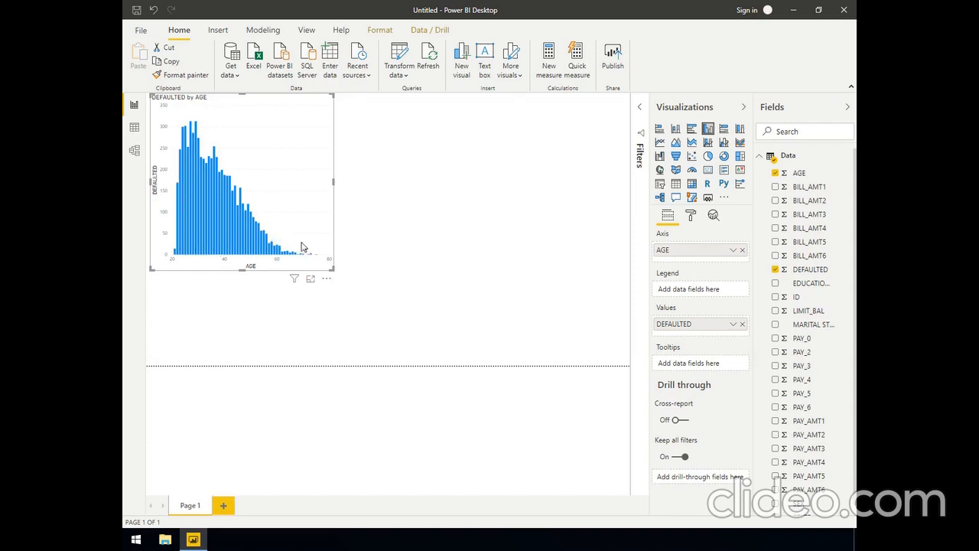
drag(333, 267, 295, 232)
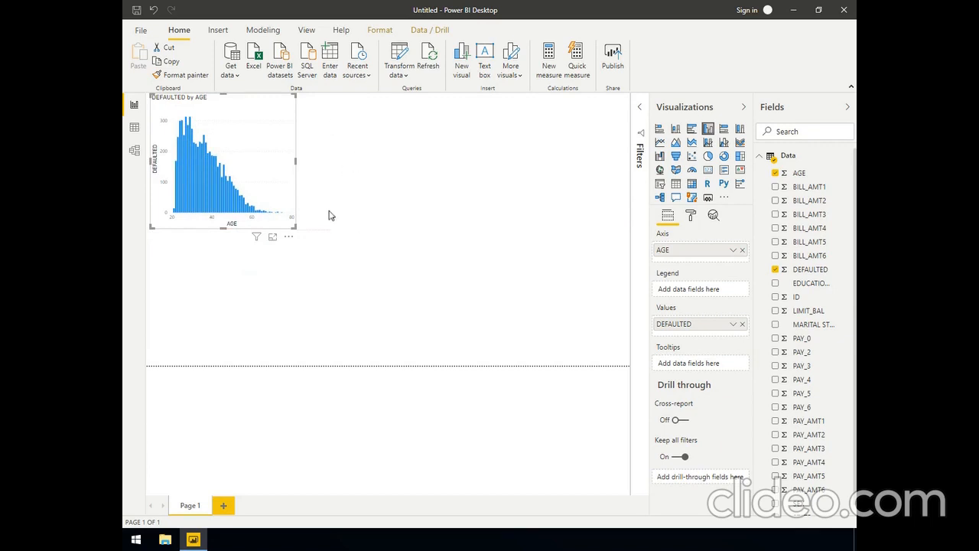
drag(288, 218, 299, 222)
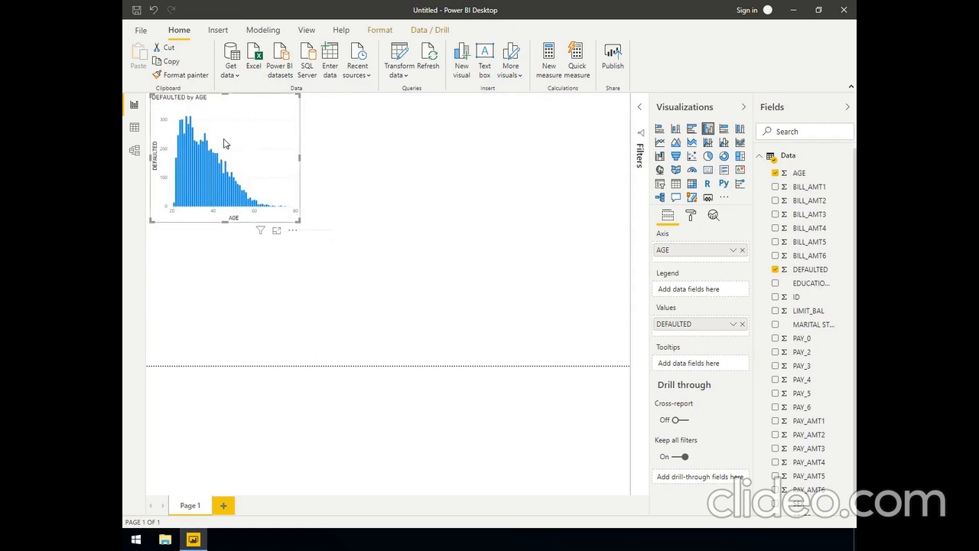
View the DEFAULTED by AGE column chart in focus mode, inspect its bars around the peak ages, and return to the report
click(276, 231)
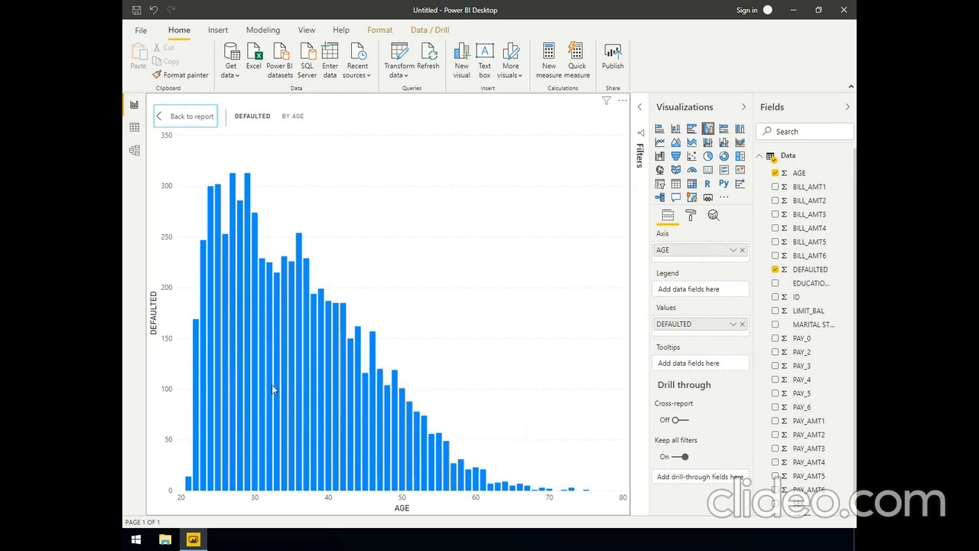
mouse_move(235, 264)
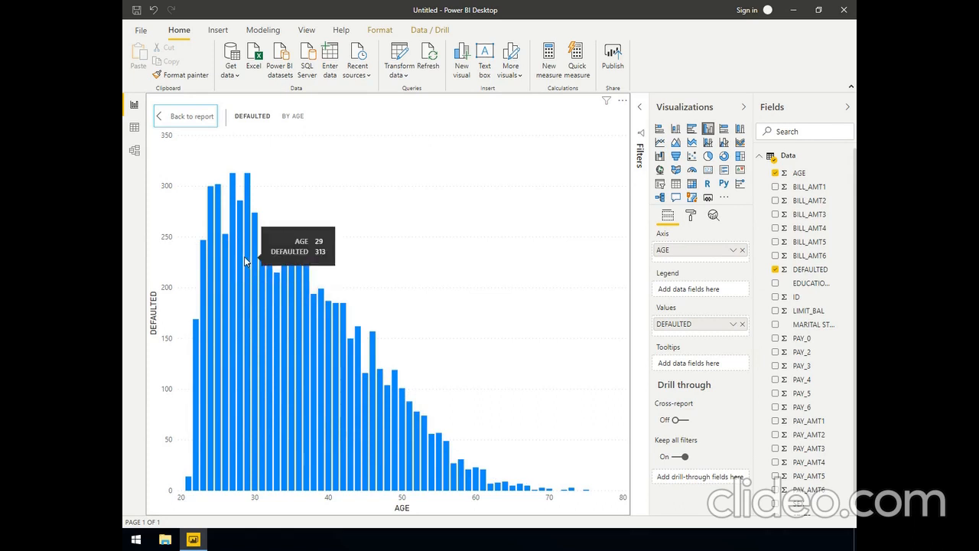
click(184, 119)
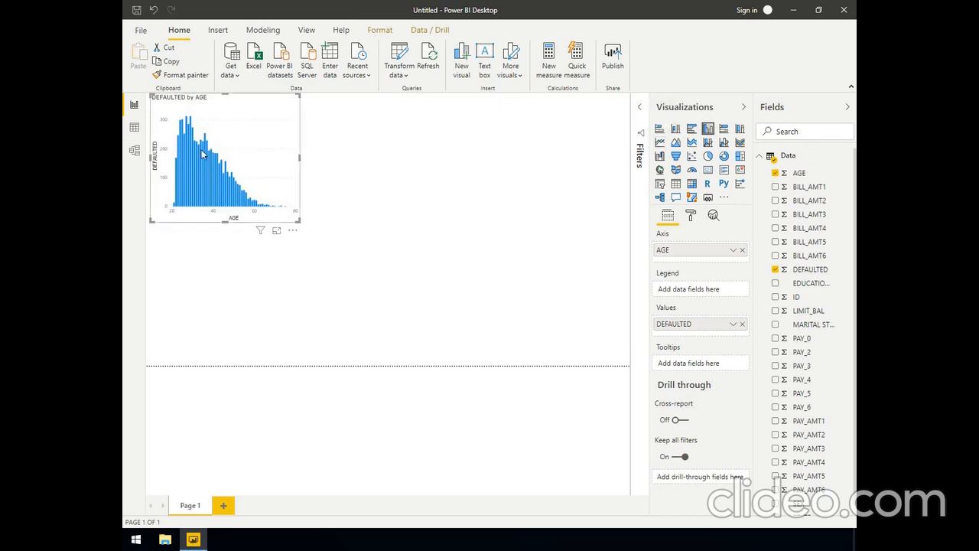
Convert the DEFAULTED by AGE column chart to a line chart and inspect its values across the ages
click(659, 143)
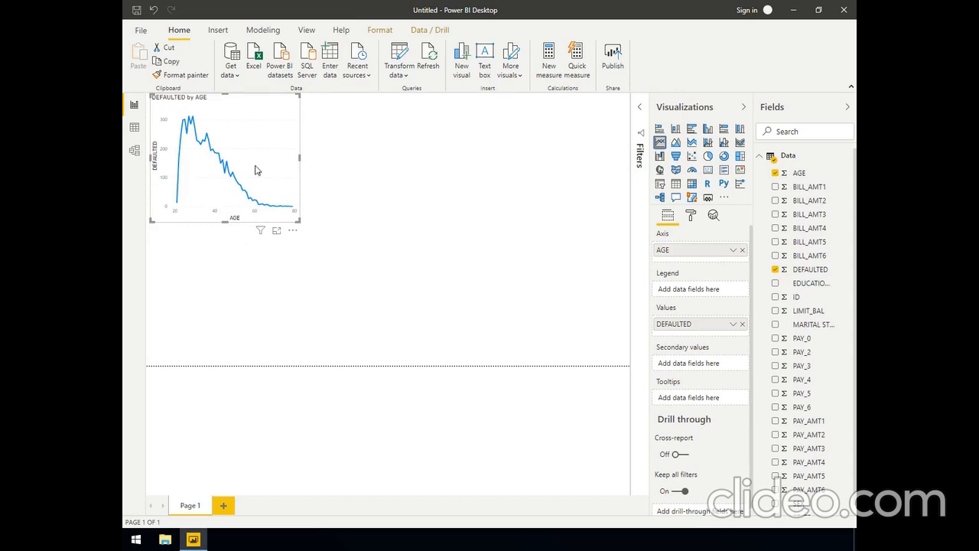
mouse_move(252, 165)
mouse_move(172, 204)
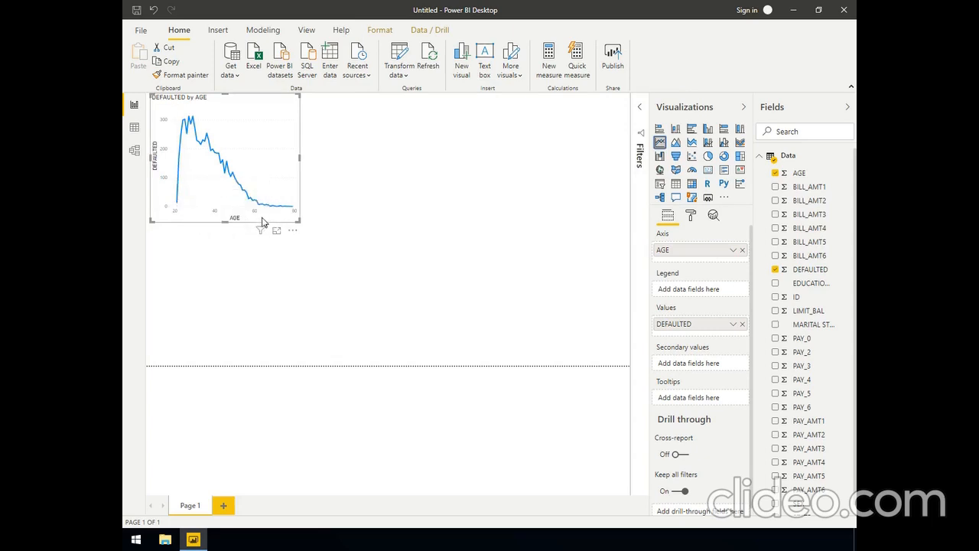
mouse_move(266, 205)
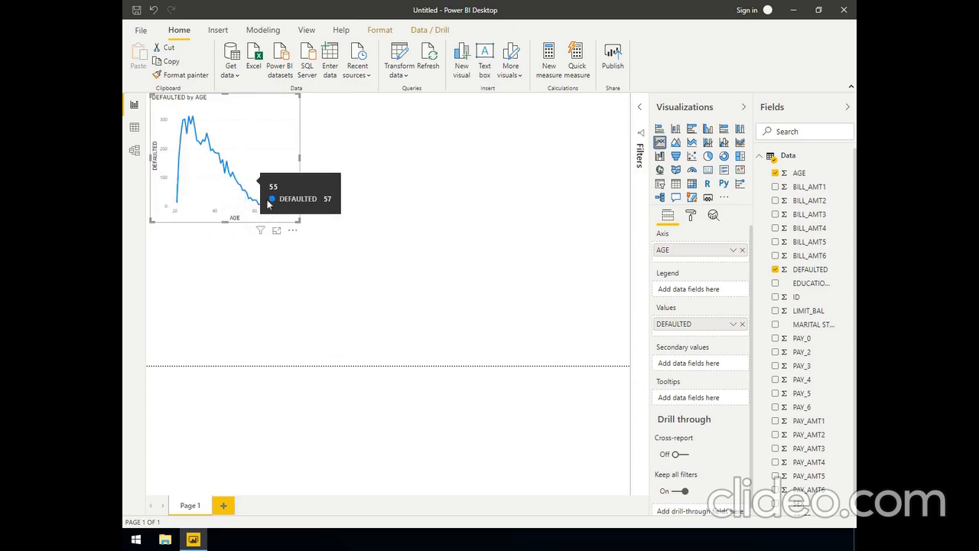
Split the line chart with SEX as its legend and open the visual in focus mode
scroll(770, 331, down, 1)
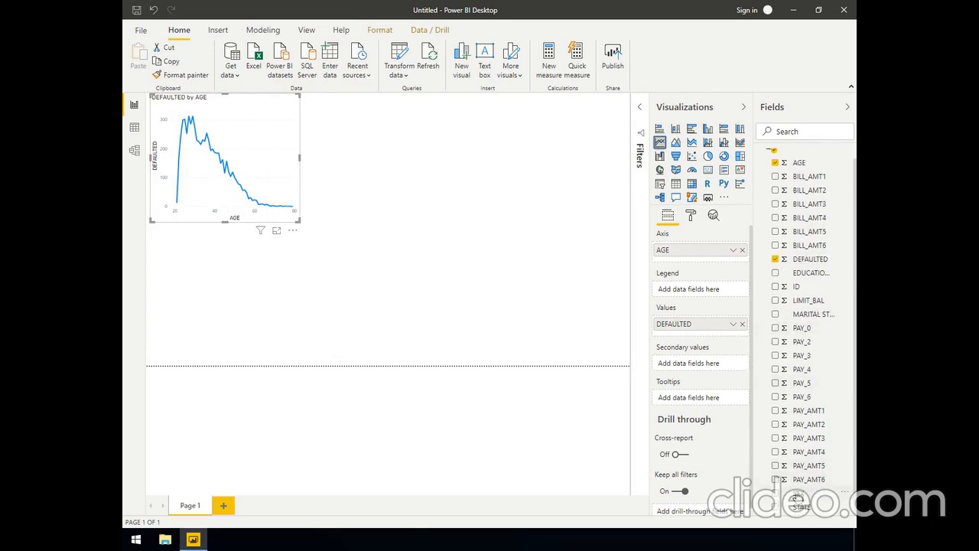
drag(795, 496, 685, 288)
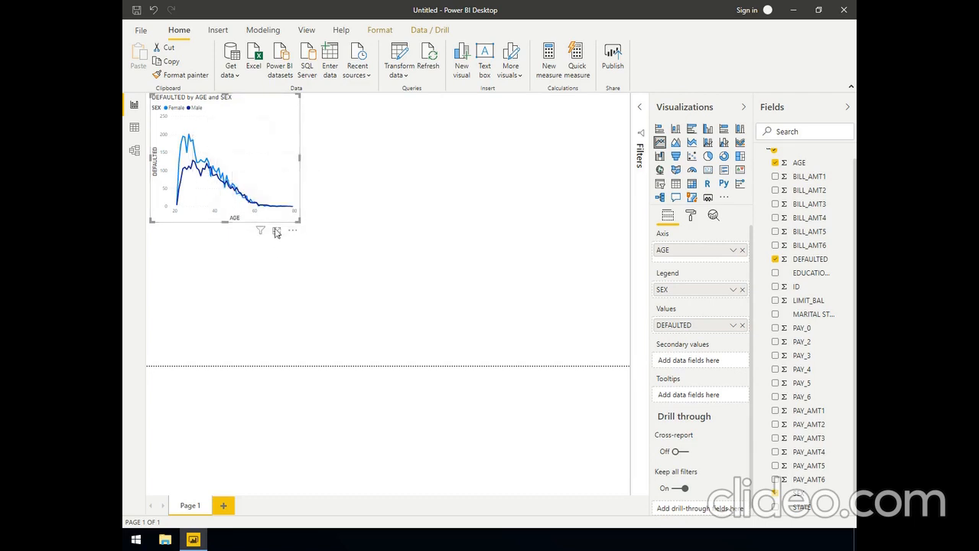
click(277, 231)
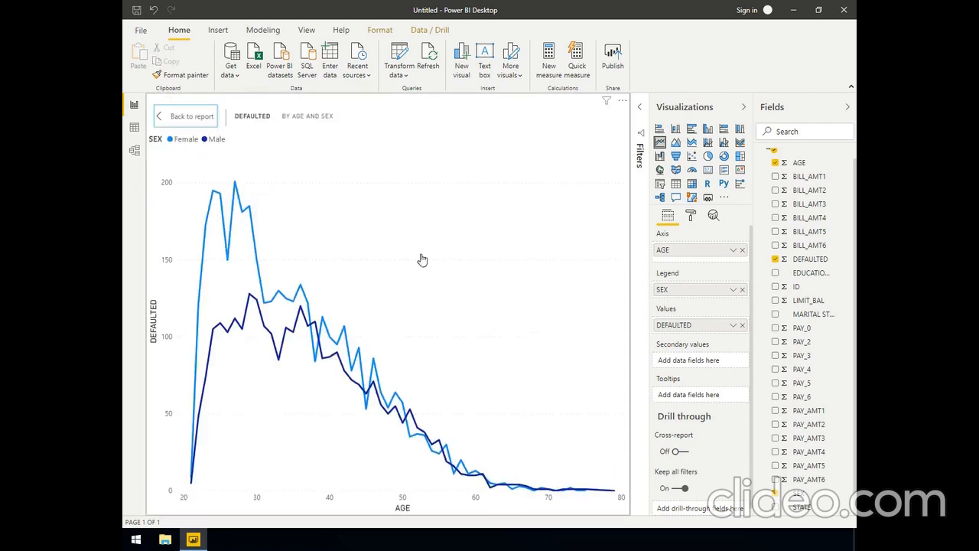
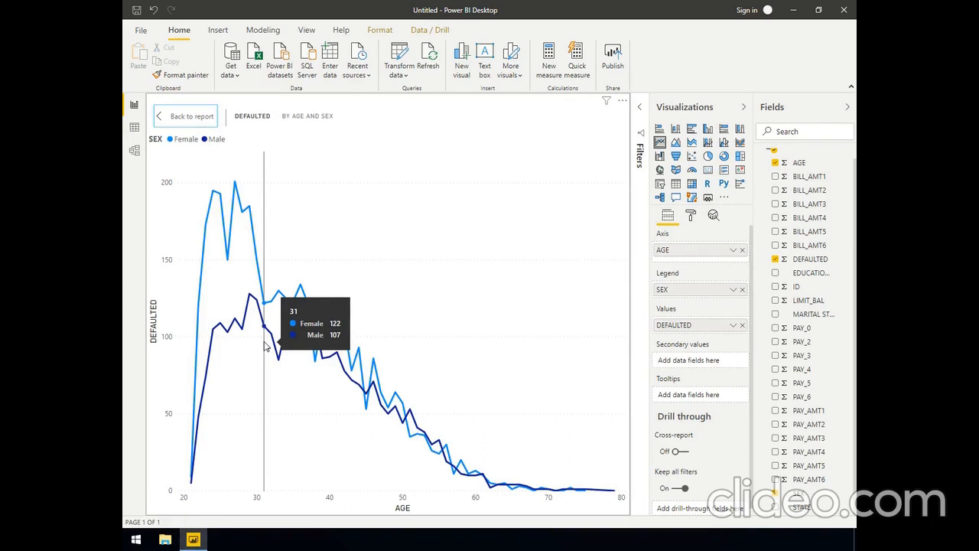
Return to the report page and remove the DEFAULTED by AGE and SEX line chart
click(179, 123)
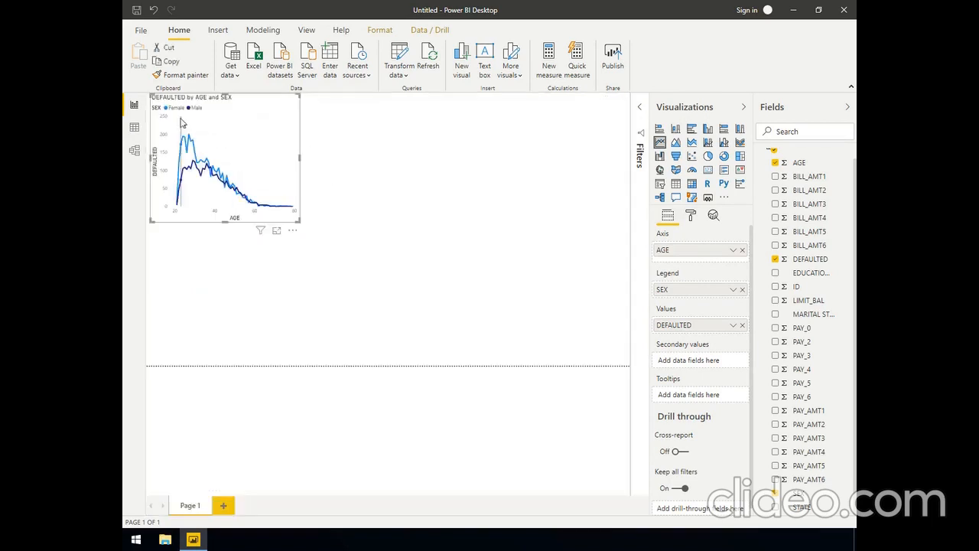
click(272, 285)
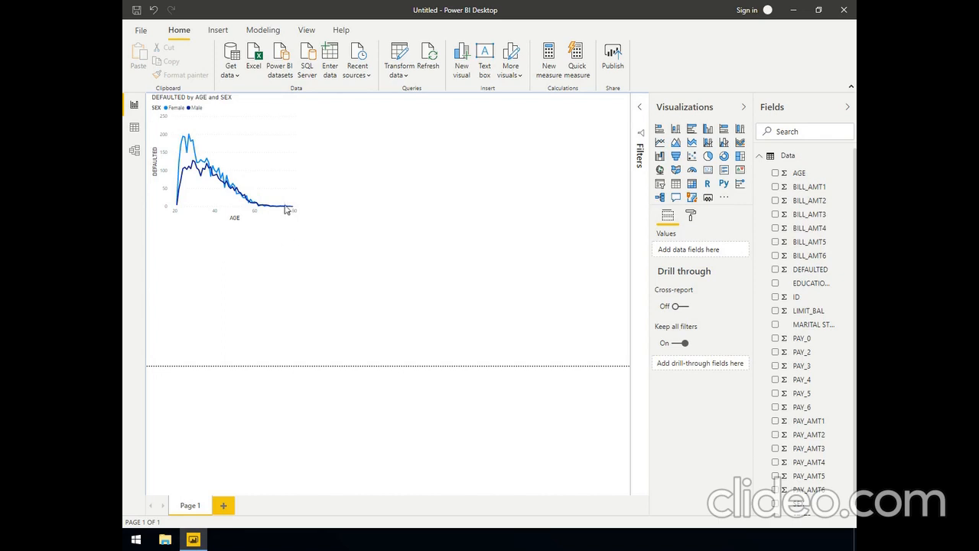
click(293, 232)
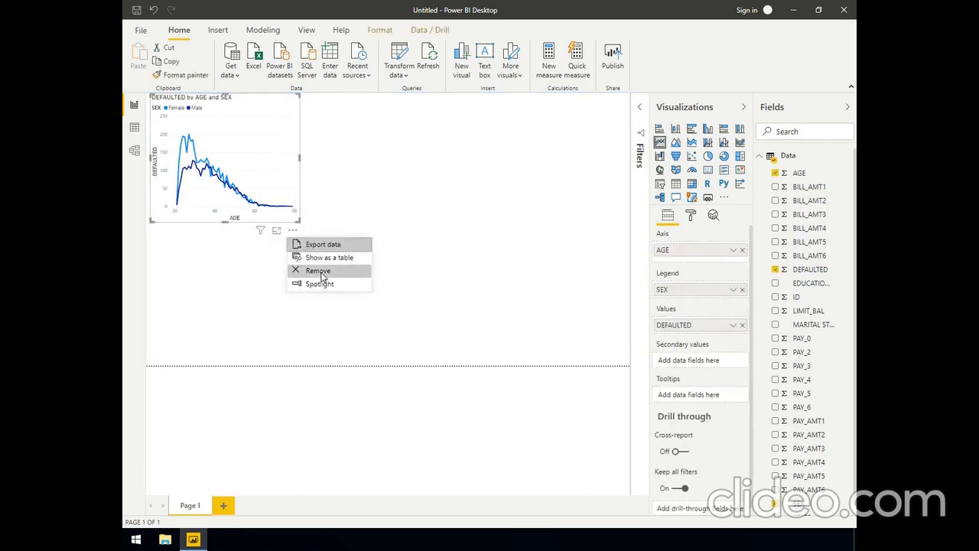
click(318, 272)
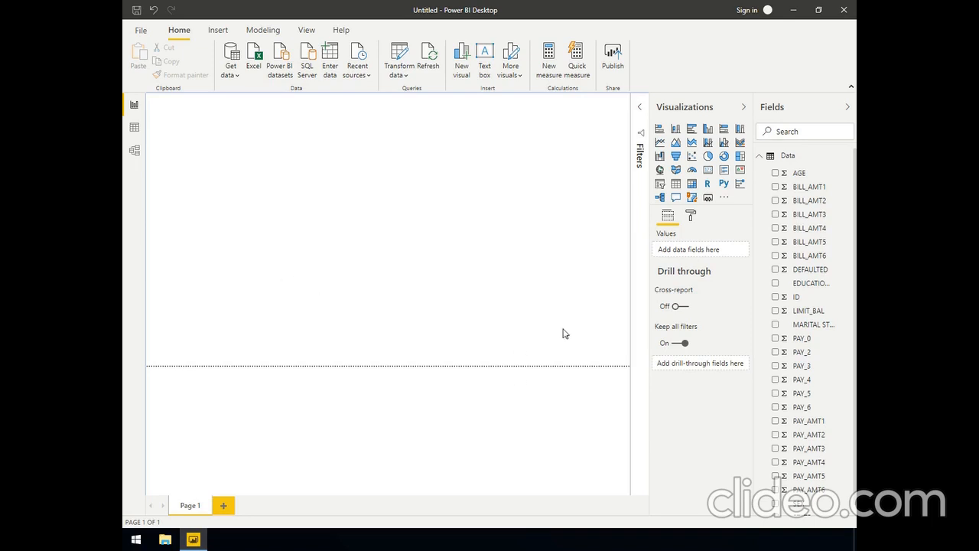
Create a column chart of DEFAULTED with EDUCATION LEVEL on the axis, view it in focus mode and return to the report
click(774, 271)
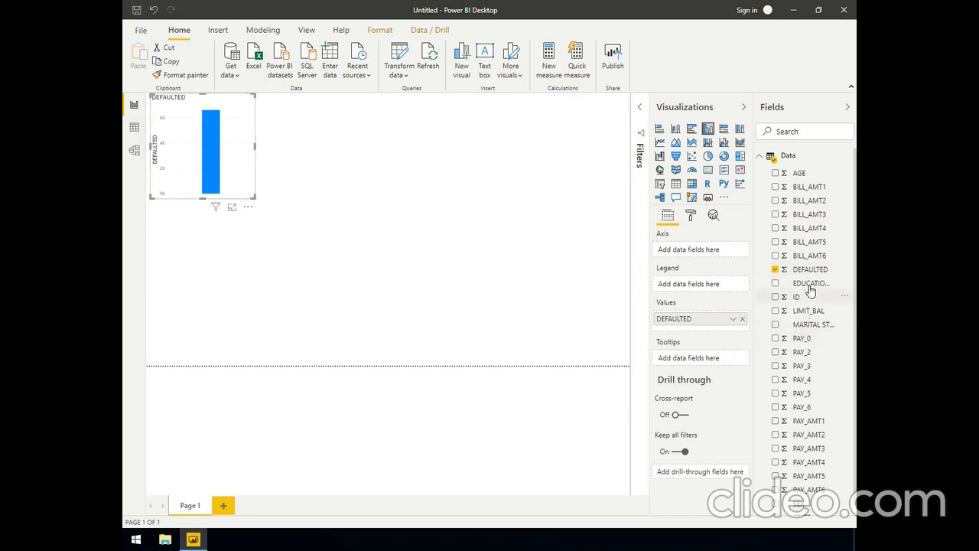
drag(812, 287, 690, 256)
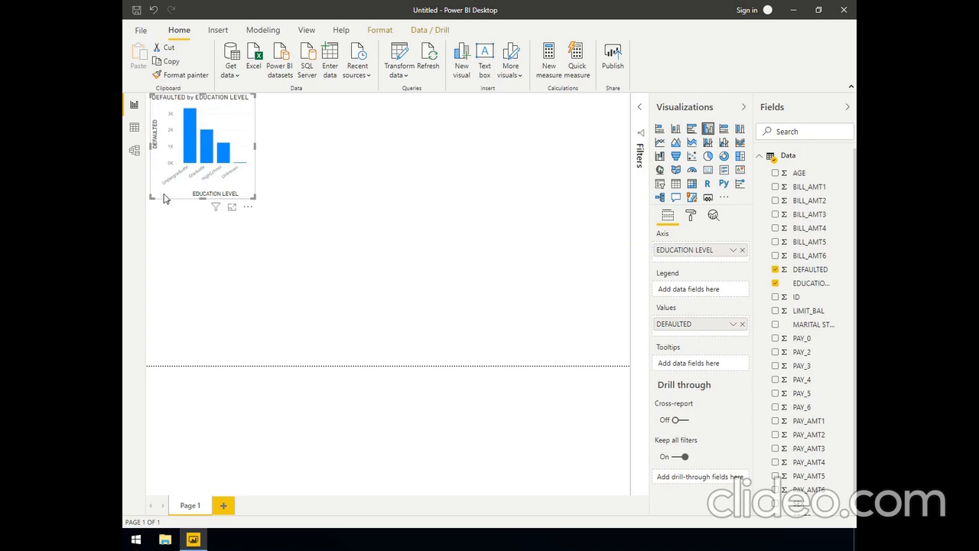
click(232, 209)
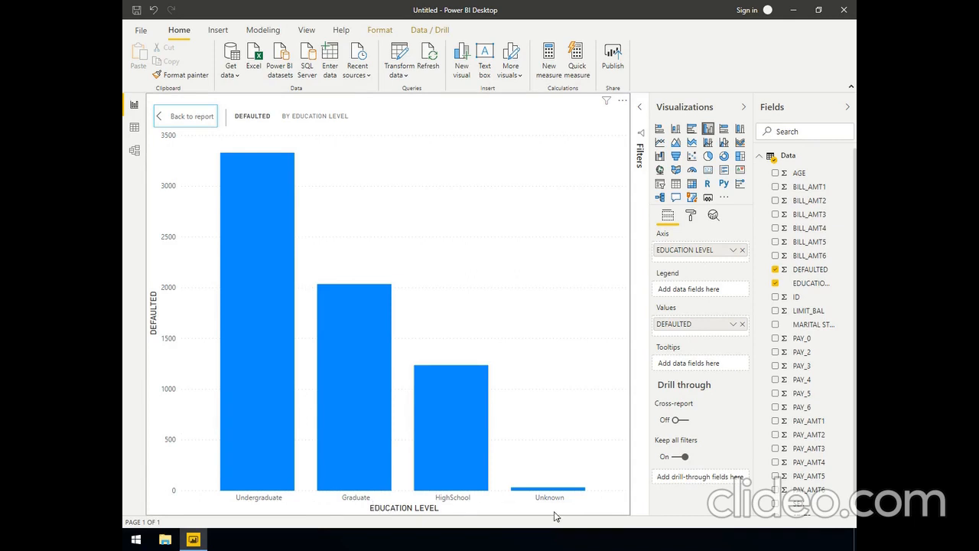
click(188, 118)
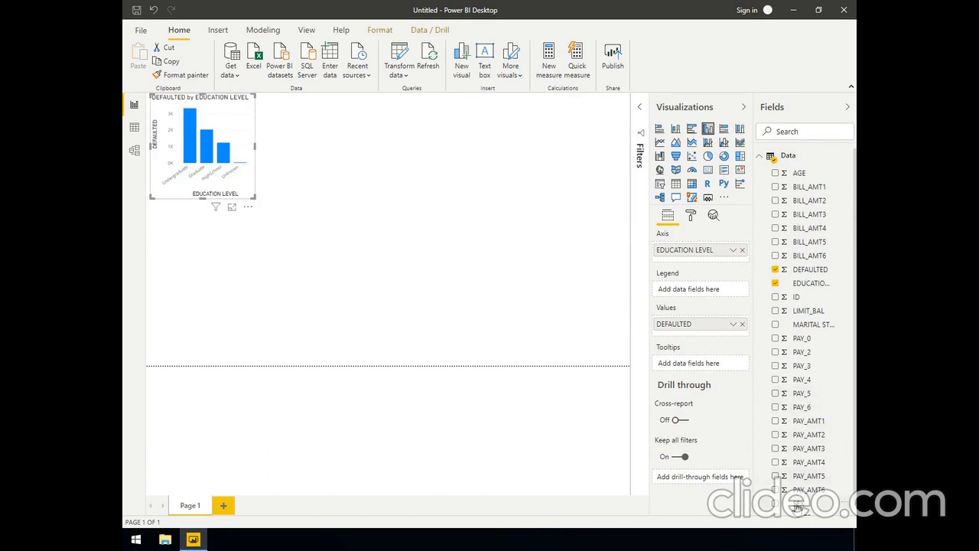
Split the education level chart with SEX as its legend, compare the bars in focus mode and return to the report
drag(797, 506, 680, 289)
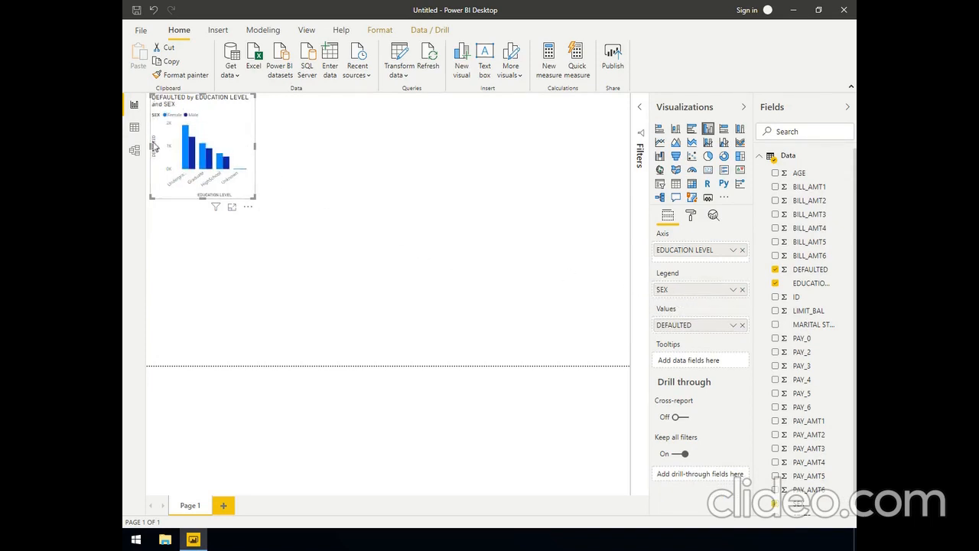
click(231, 209)
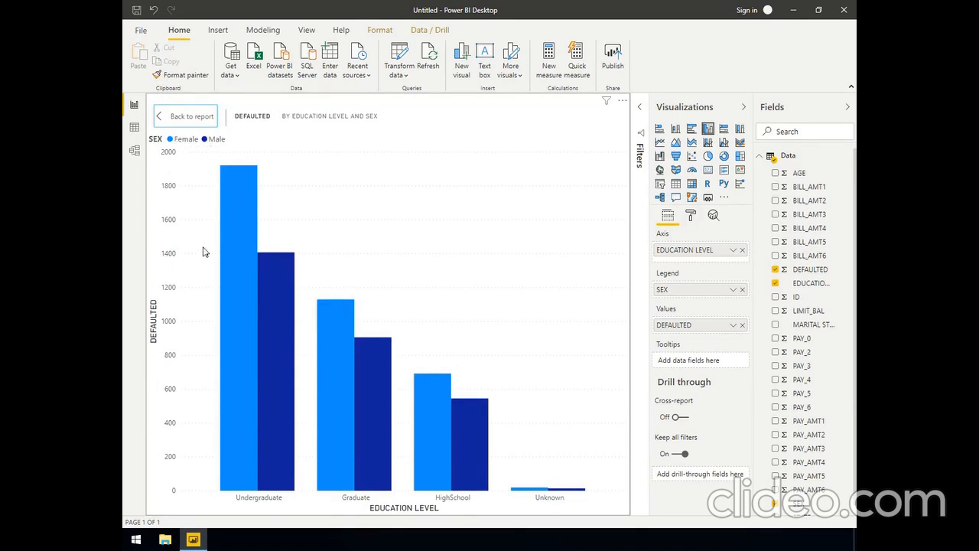
click(190, 119)
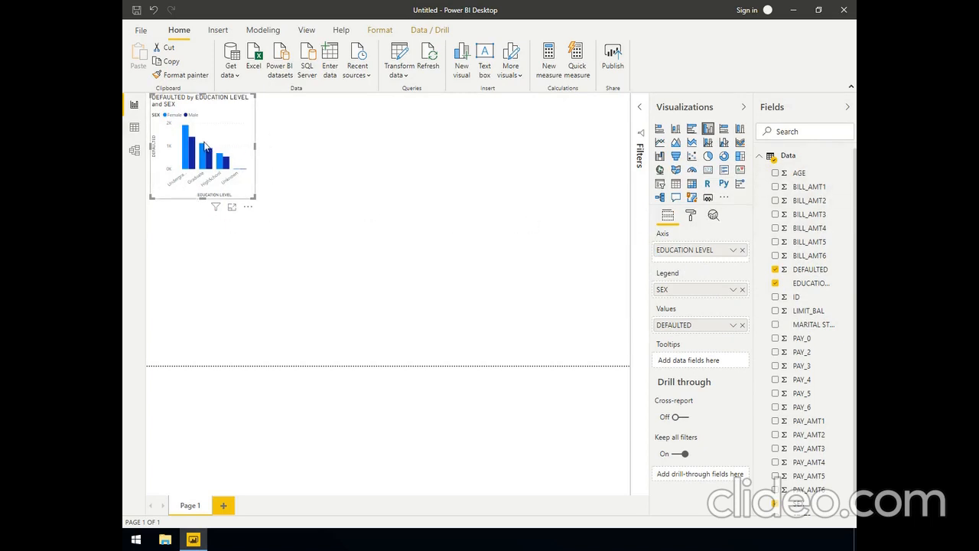
click(291, 252)
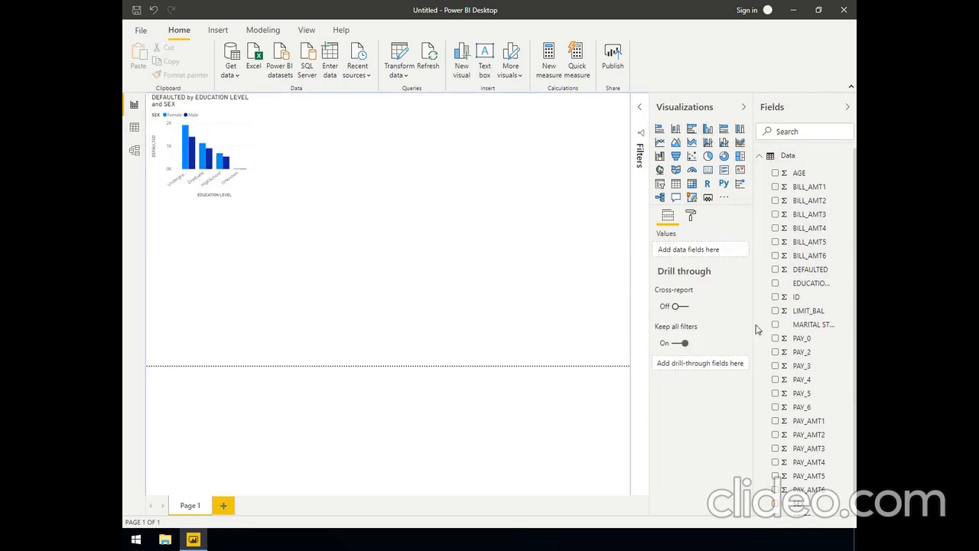
Add a second column chart of DEFAULTED with AGE on the axis and SEX as legend, and check it in focus mode
click(776, 270)
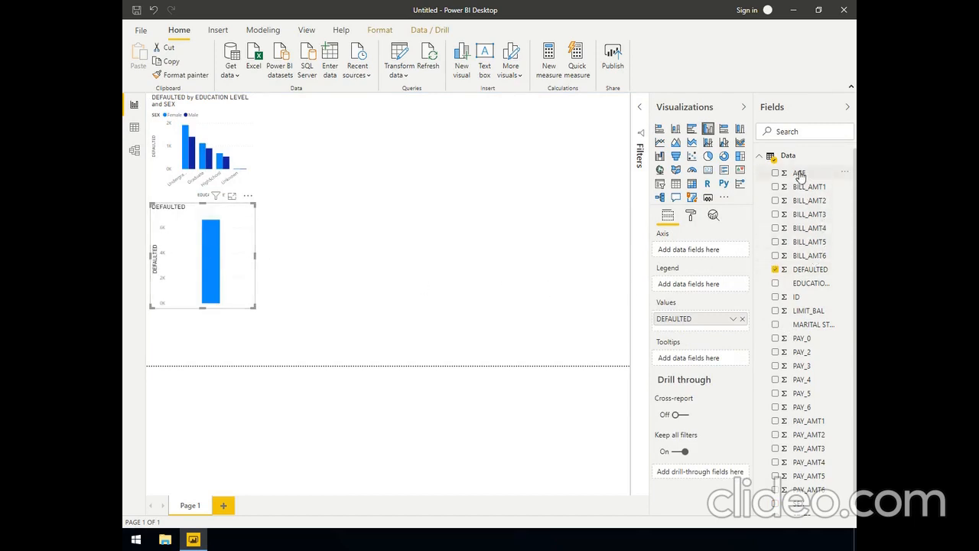
drag(799, 173, 686, 250)
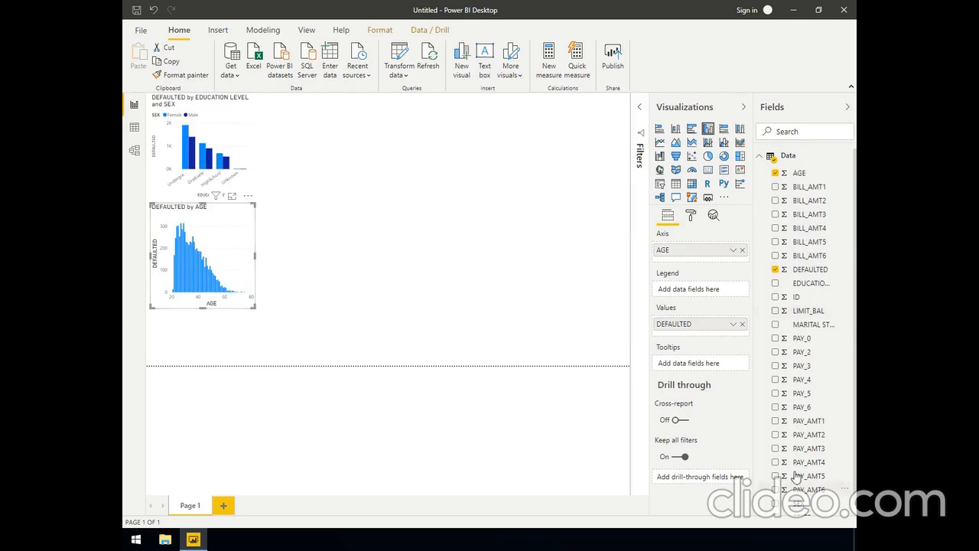
drag(796, 504, 673, 288)
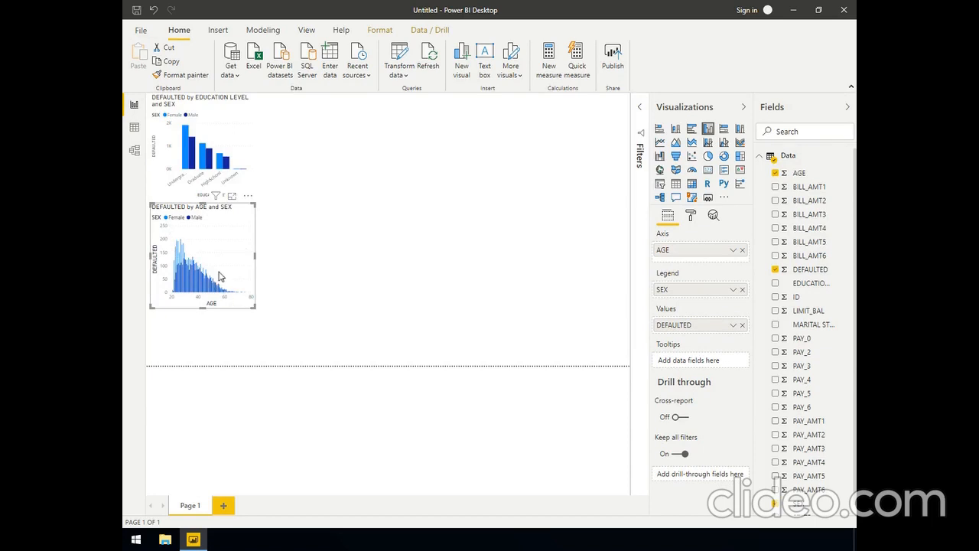
click(232, 198)
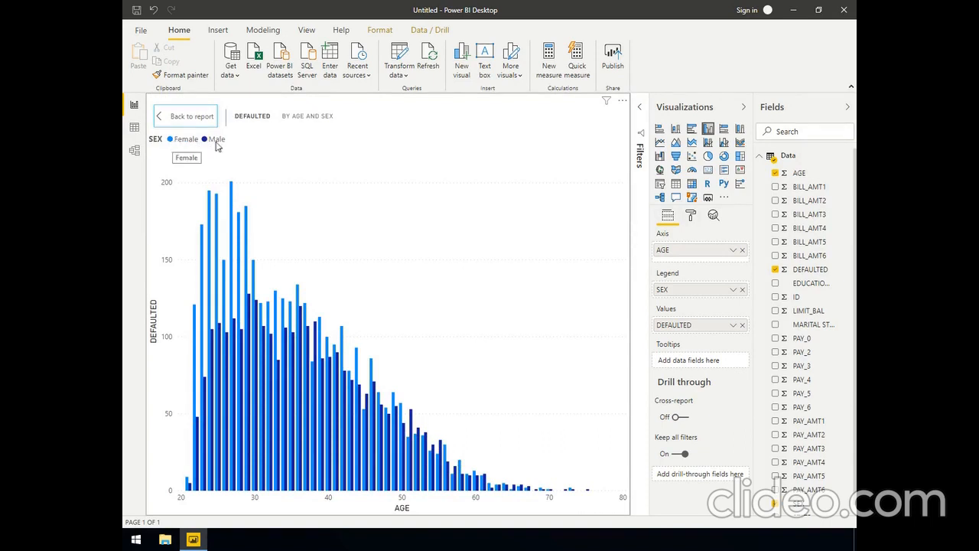
click(160, 118)
Convert the DEFAULTED by AGE and SEX chart to a line chart and move it beside the education level chart, leaving a gap
click(203, 258)
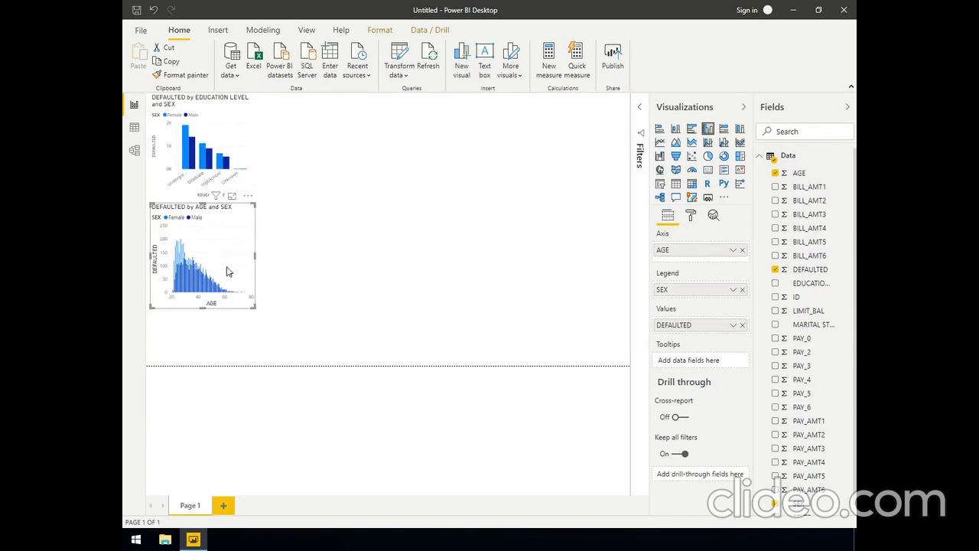
click(660, 143)
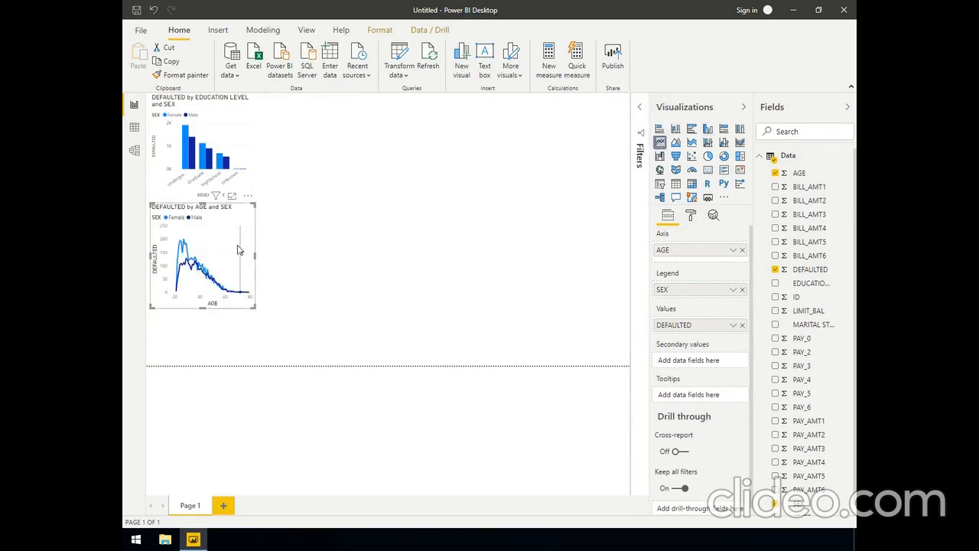
drag(214, 226, 334, 136)
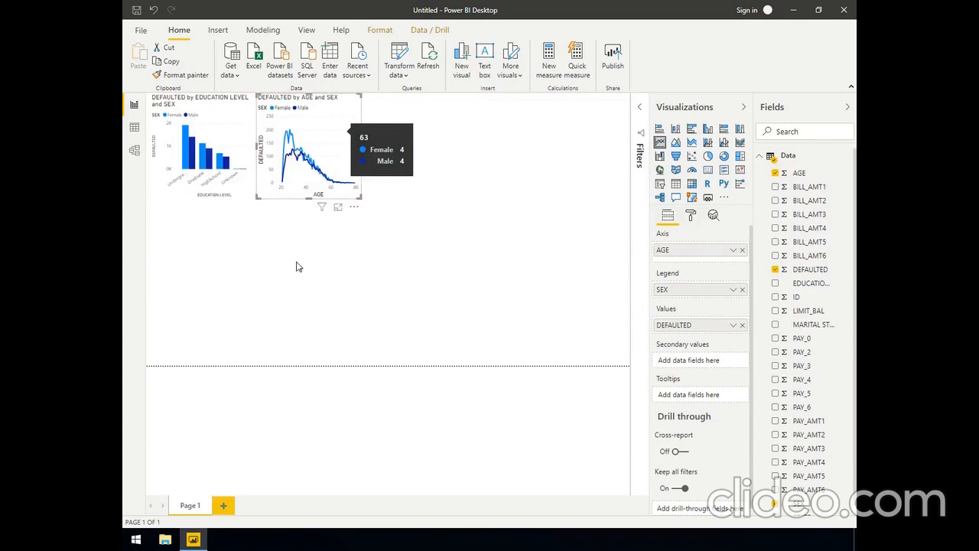
click(303, 298)
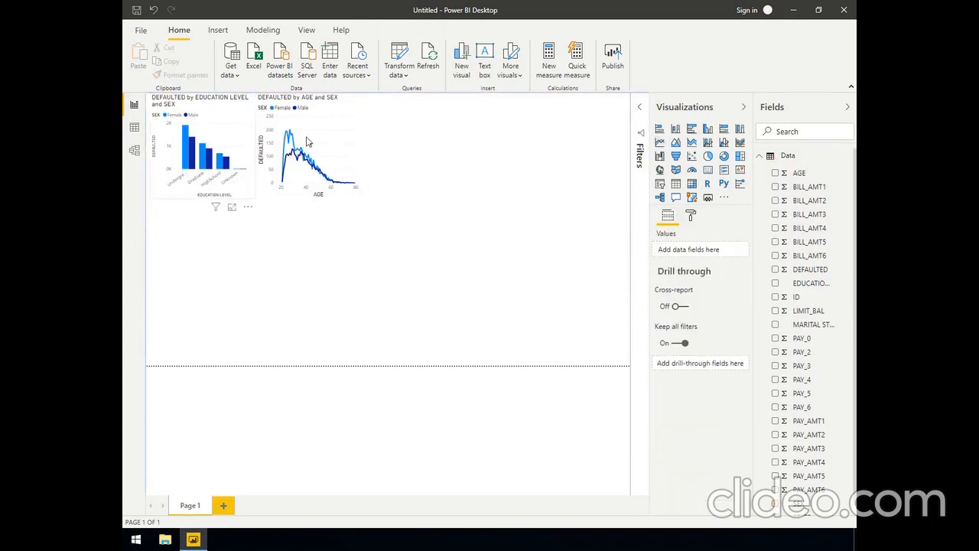
drag(329, 135, 374, 140)
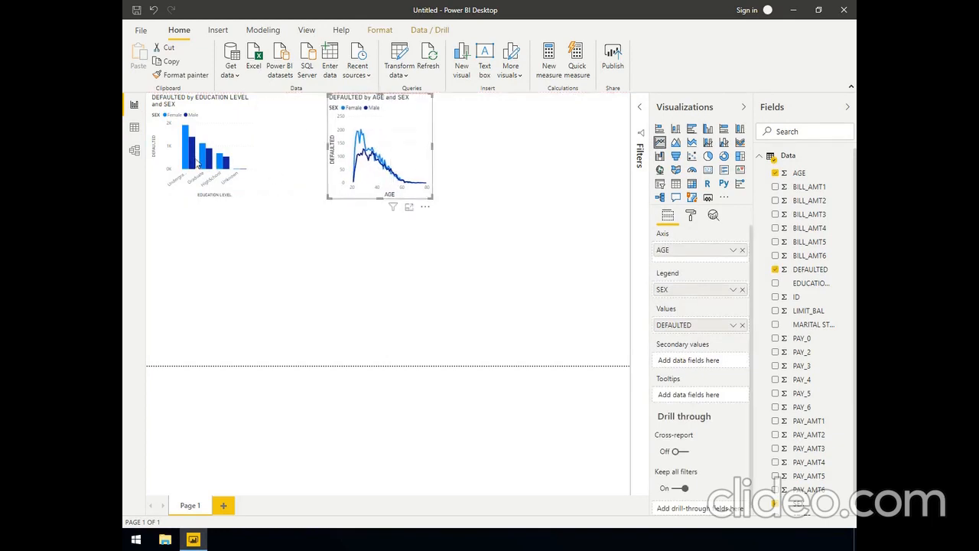
Enlarge the education level chart, then place the age line chart directly against it and enlarge it to the same height
click(243, 193)
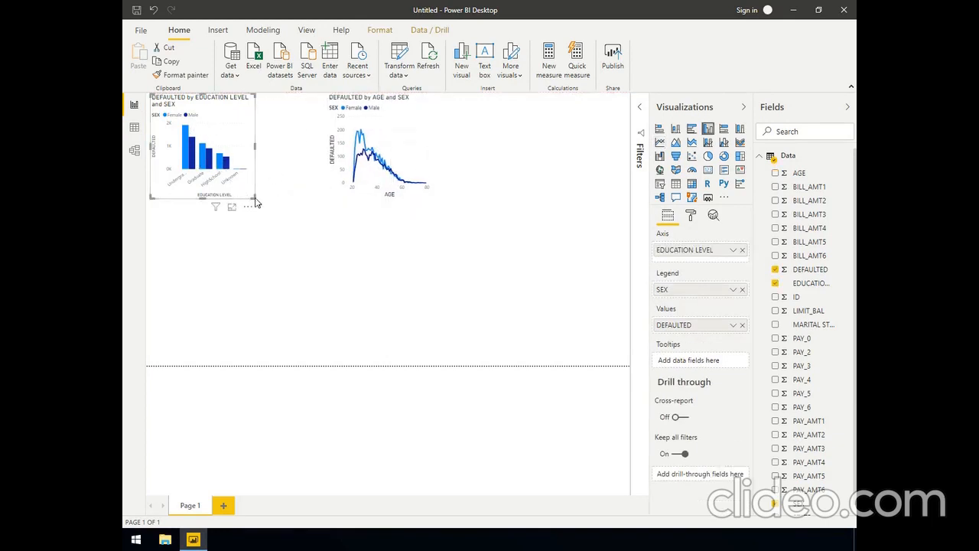
drag(257, 201, 288, 225)
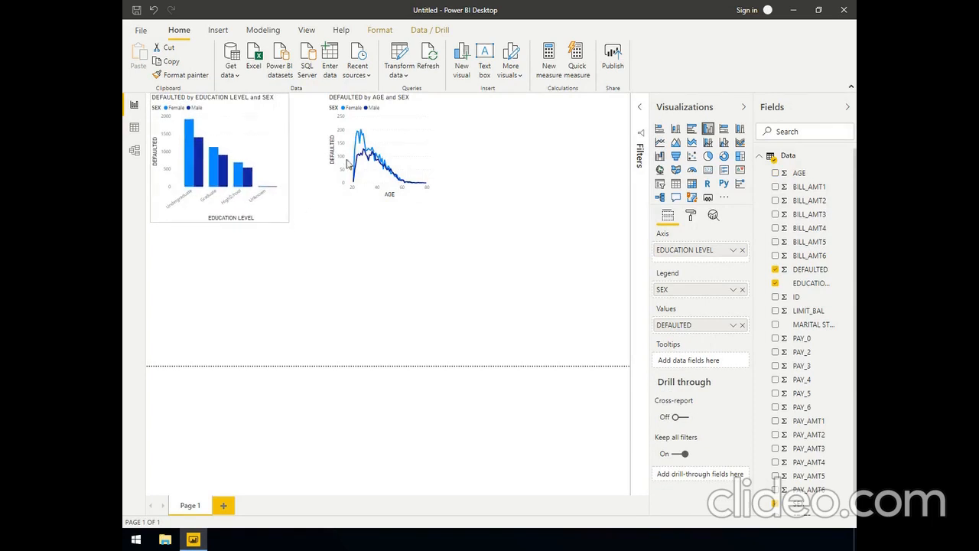
drag(389, 139, 353, 145)
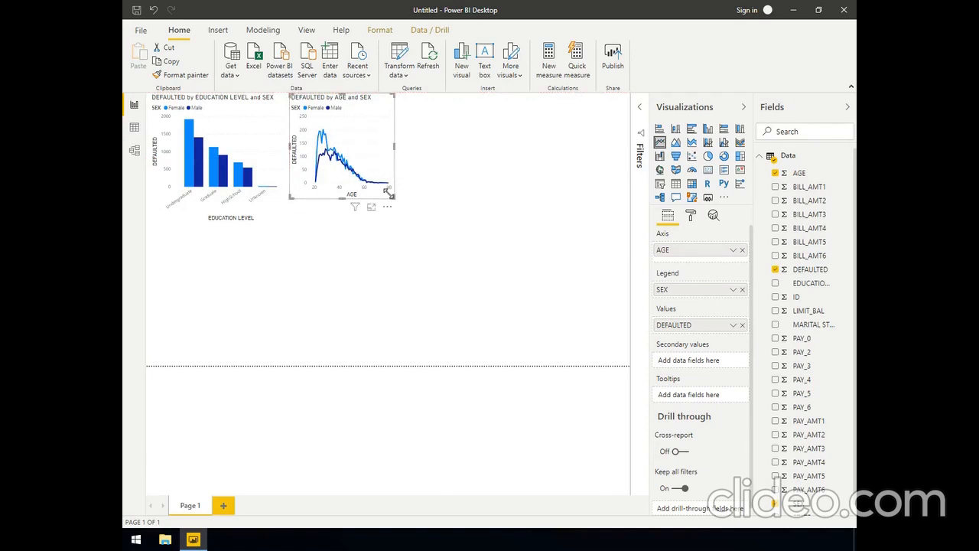
drag(395, 202, 413, 221)
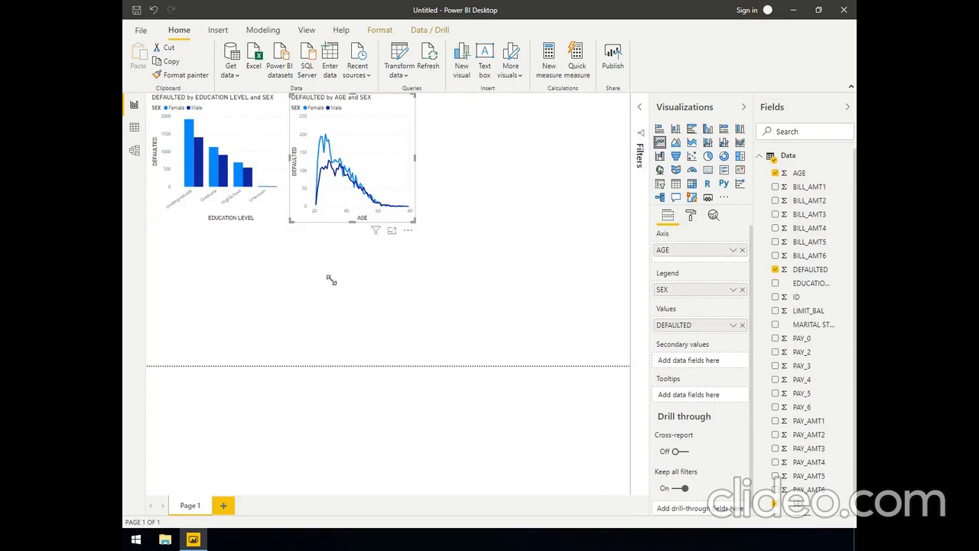
click(295, 335)
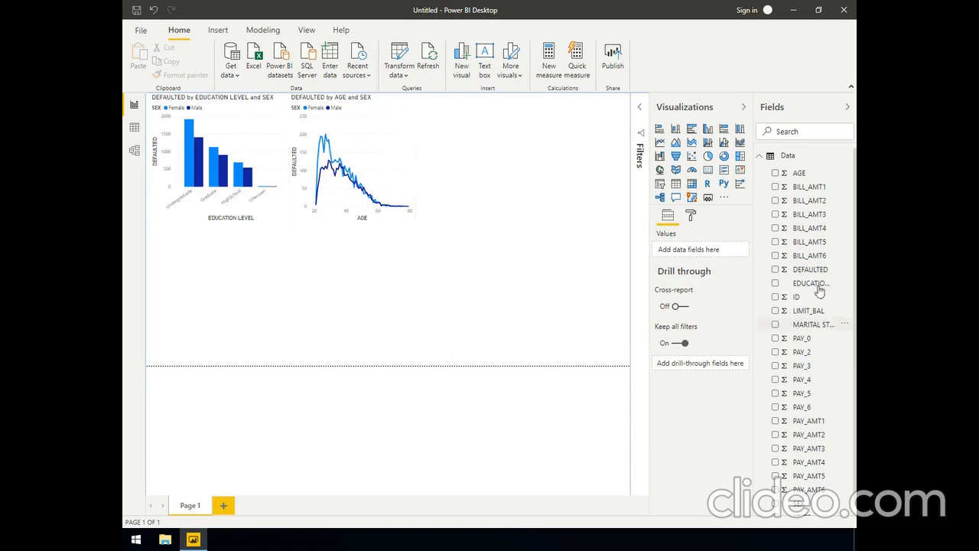
Add a column chart of DEFAULTED with SEX on the axis, trying SEX as its legend and removing it again
click(775, 270)
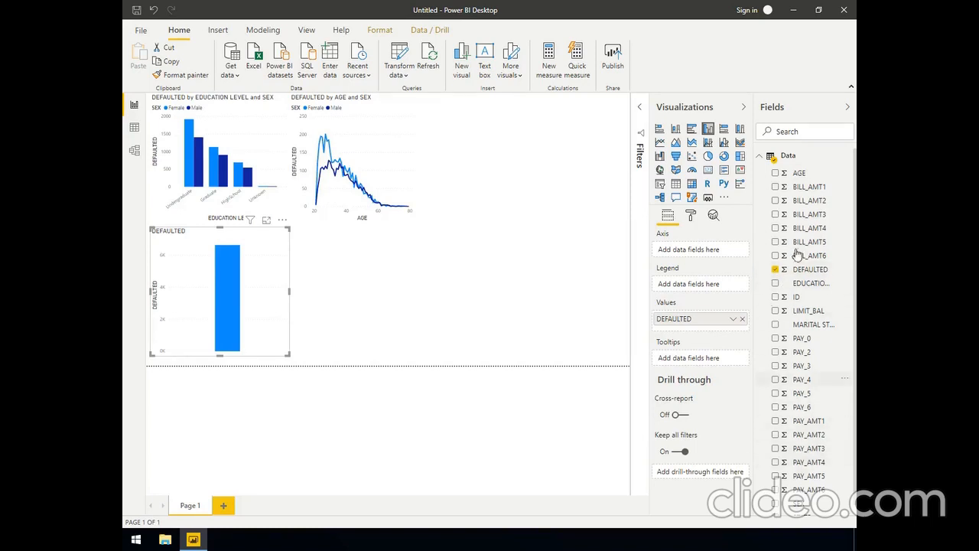
drag(798, 507, 676, 252)
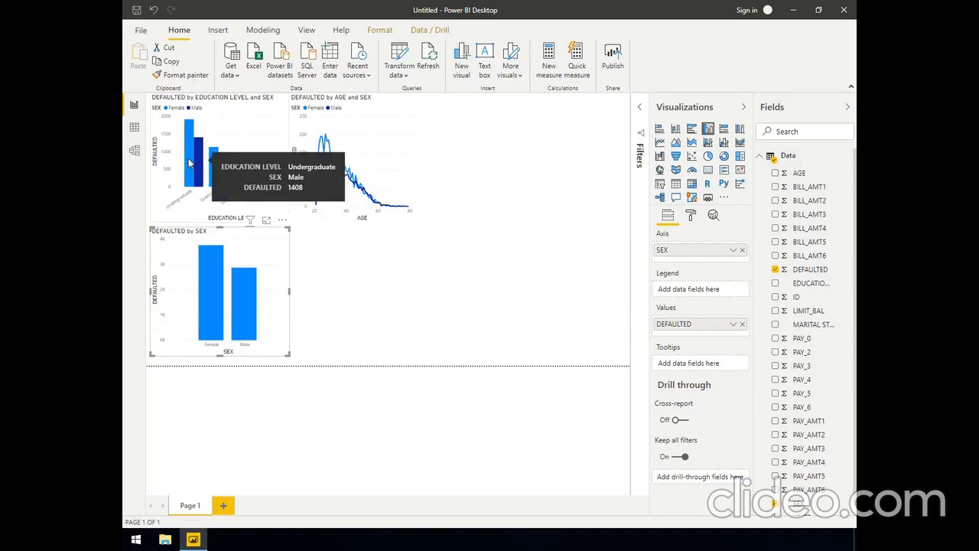
mouse_move(189, 163)
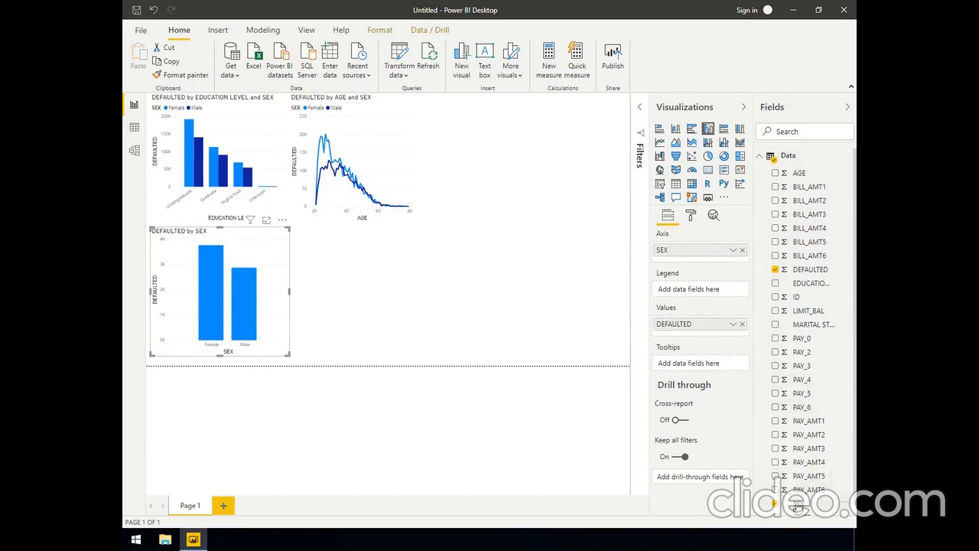
drag(798, 507, 692, 294)
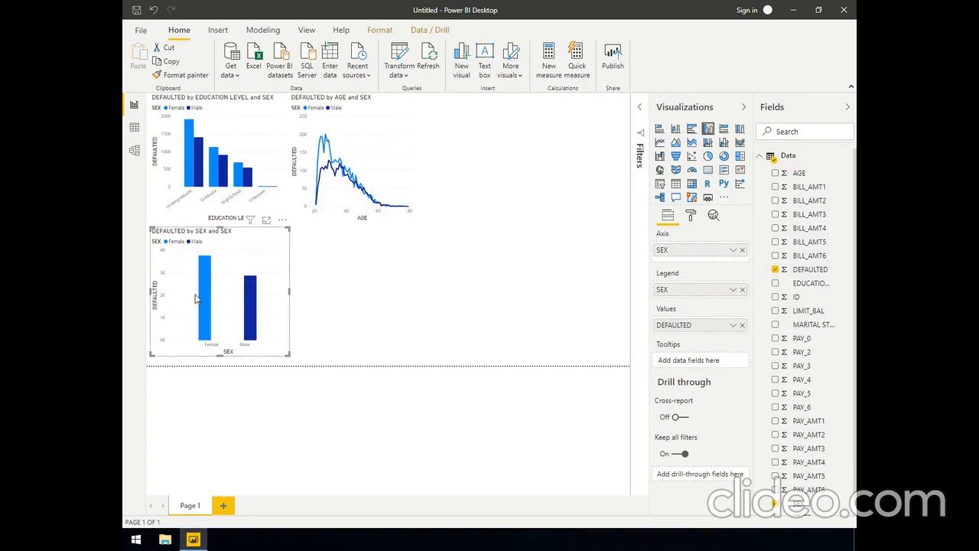
click(741, 289)
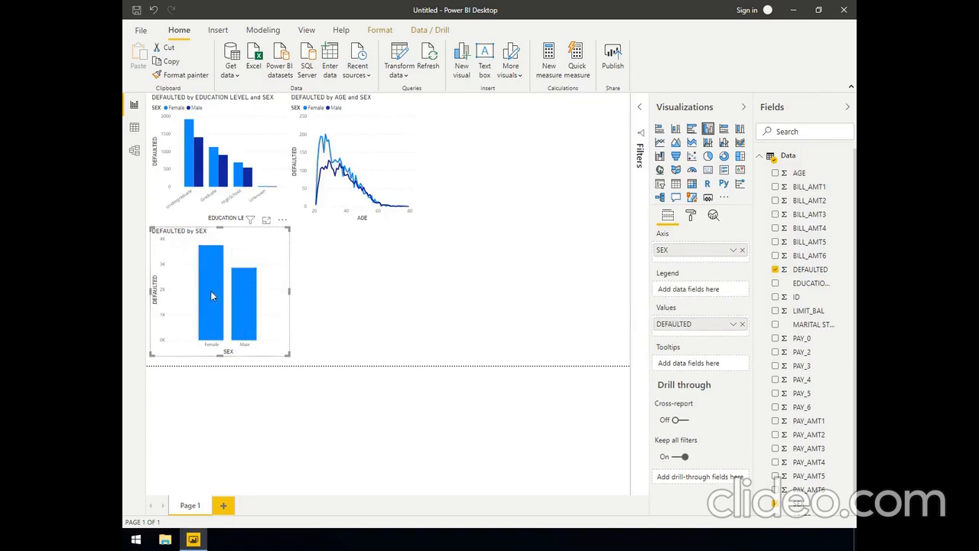
Enable individual data colors in the DEFAULTED by SEX chart and set the Male column to dark blue (#12239E), trying black first
click(691, 218)
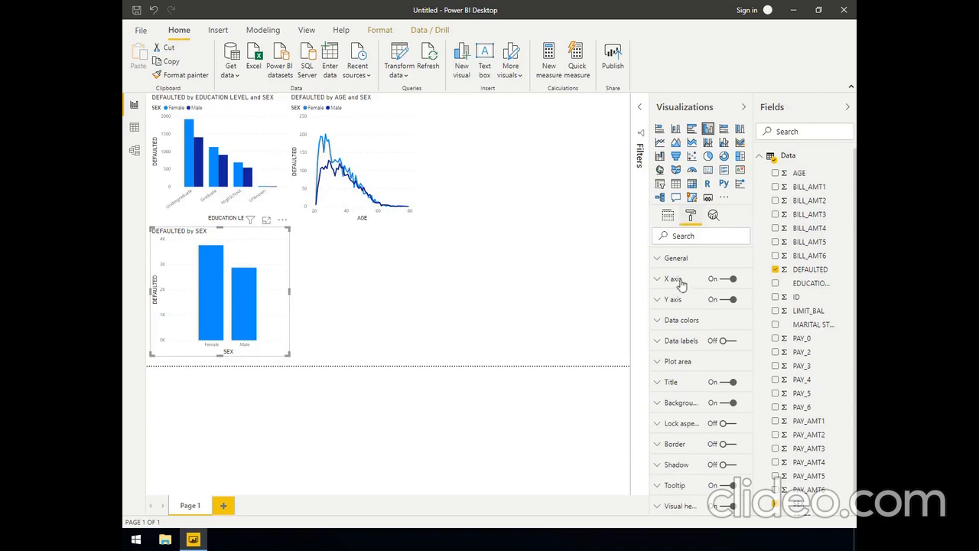
click(669, 322)
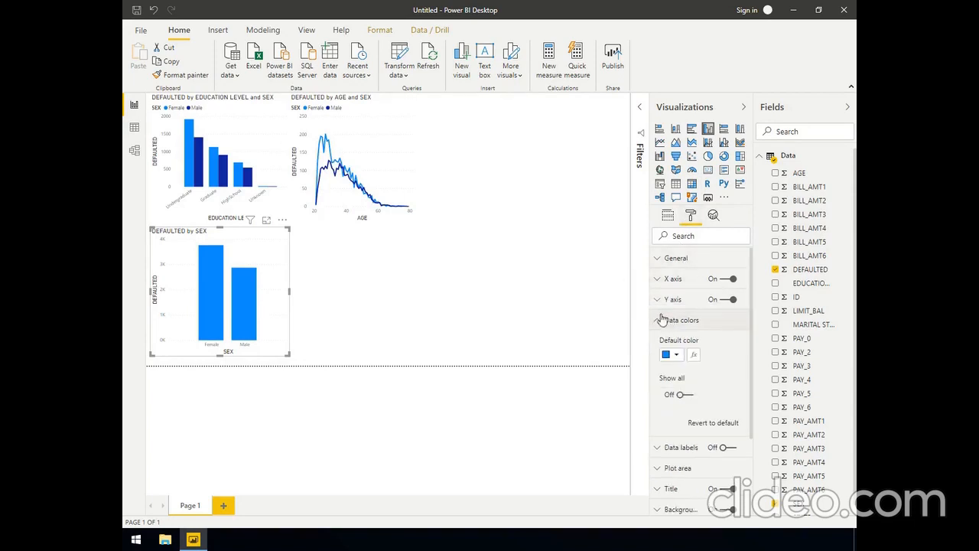
click(678, 395)
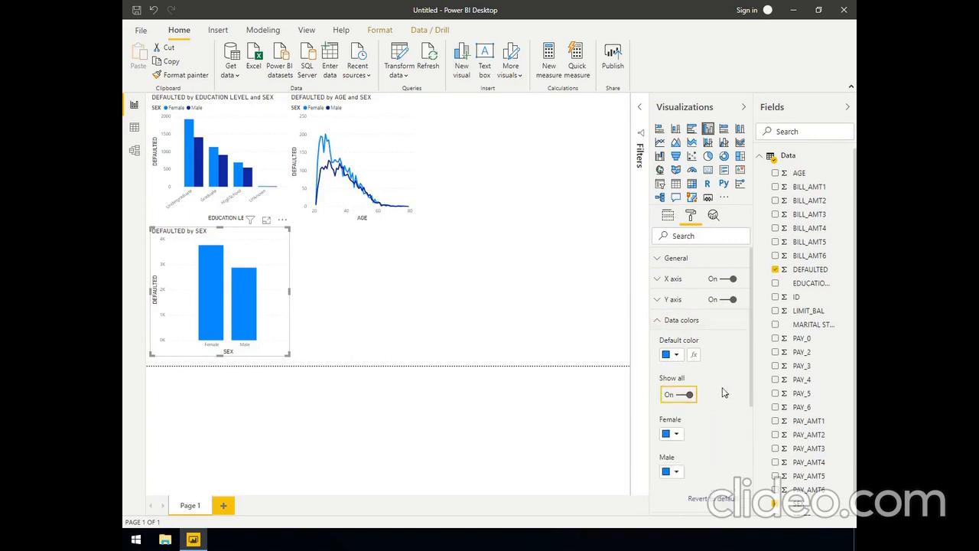
scroll(721, 393, down, 2)
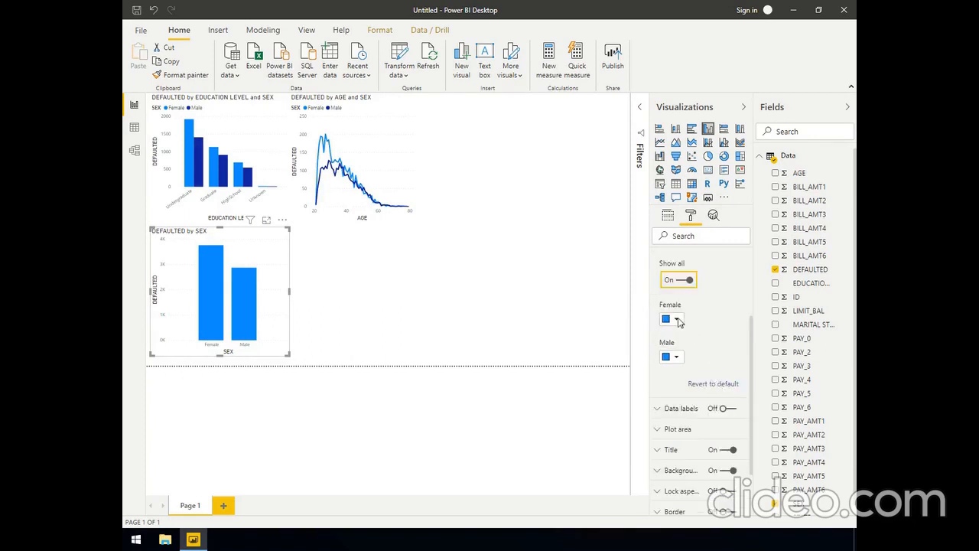
click(676, 359)
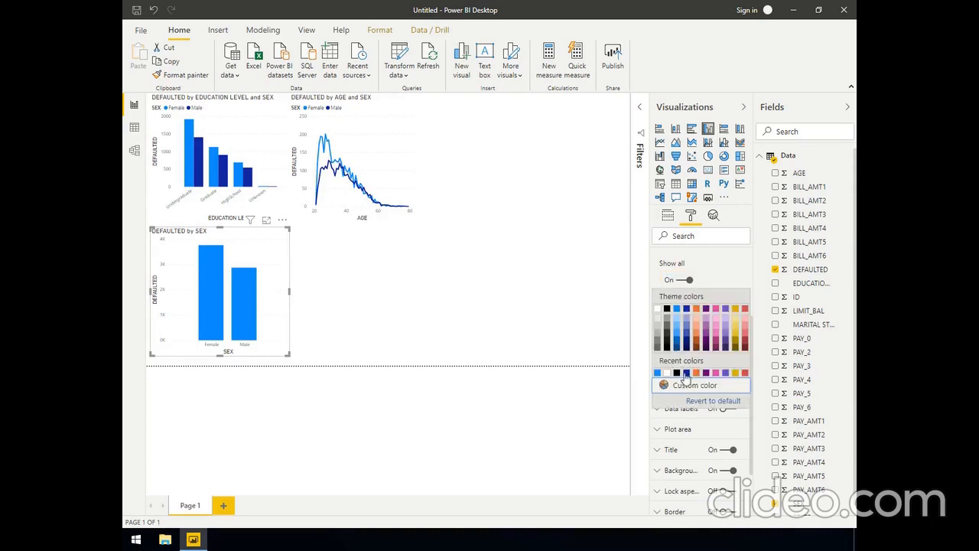
click(687, 373)
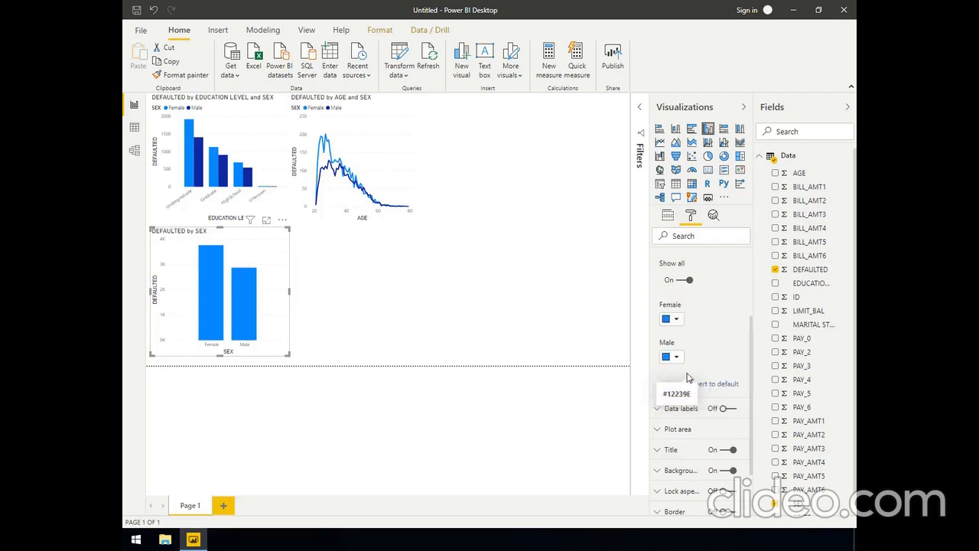
click(672, 358)
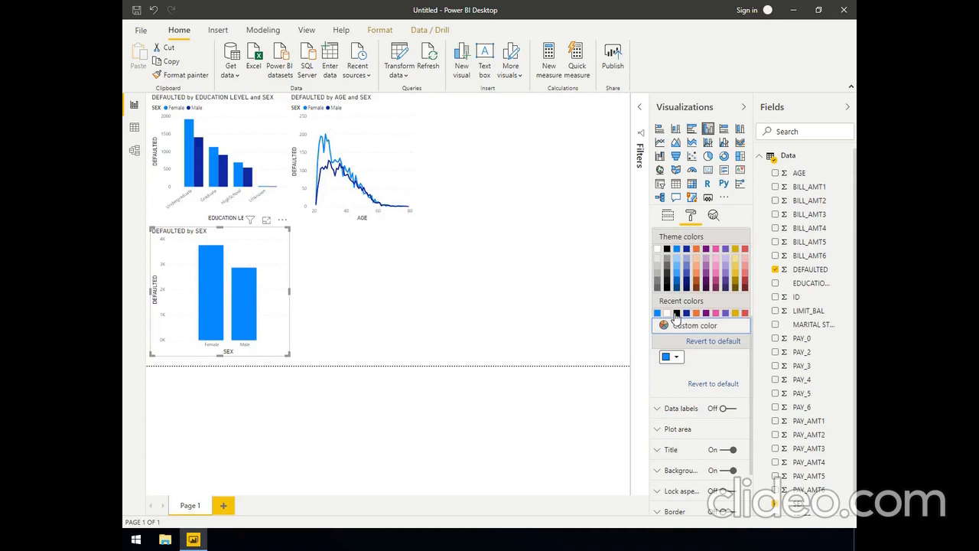
click(676, 313)
click(677, 358)
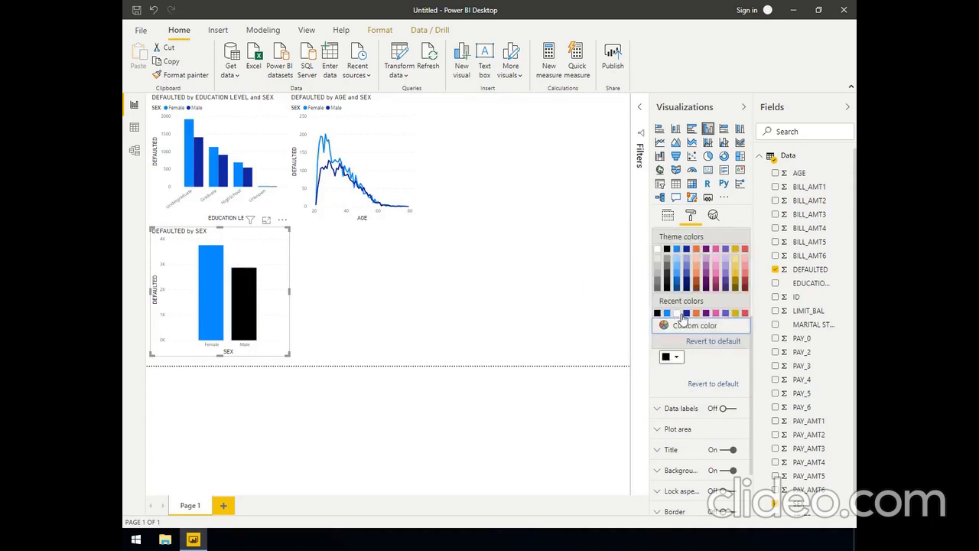
click(682, 314)
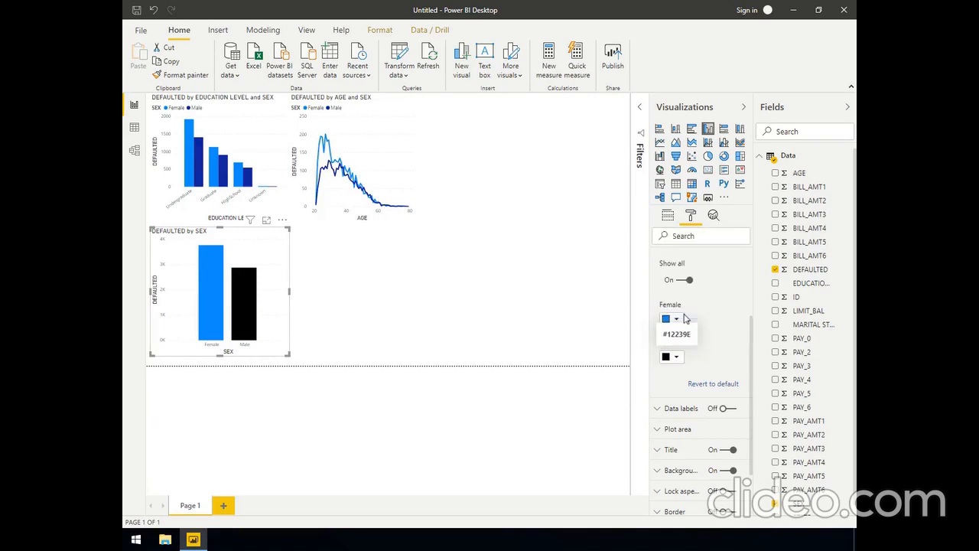
click(670, 358)
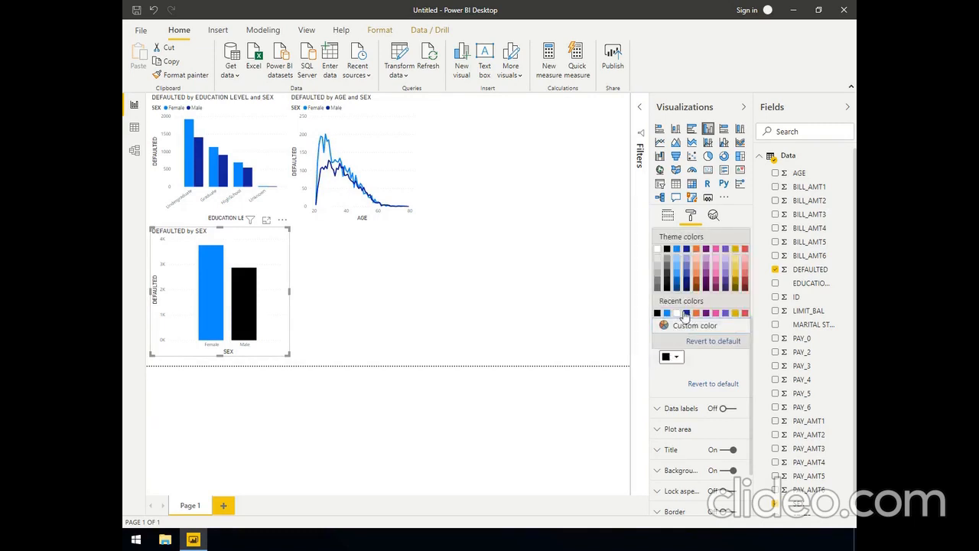
click(685, 314)
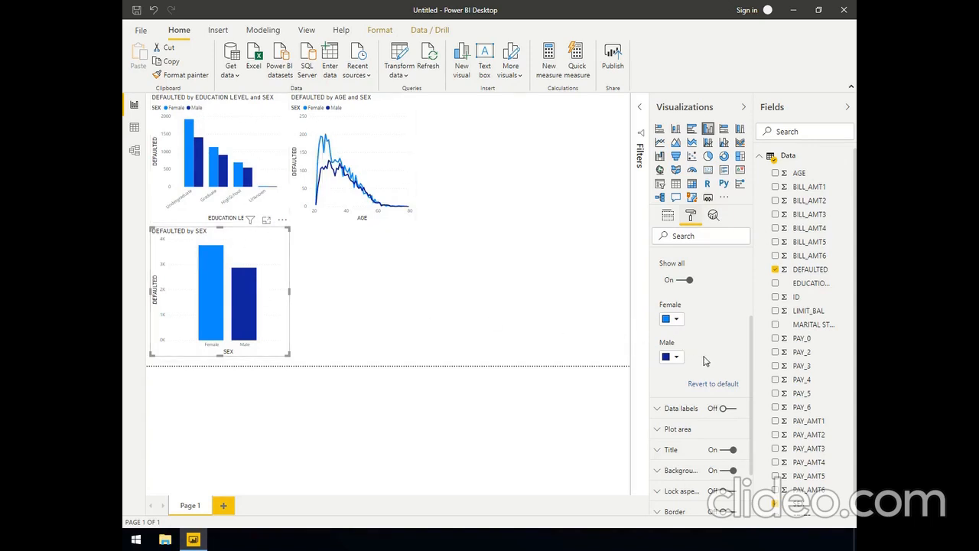
Try centering the DEFAULTED by SEX chart's title, restore its left alignment, and return to the chart's field settings
scroll(704, 361, down, 1)
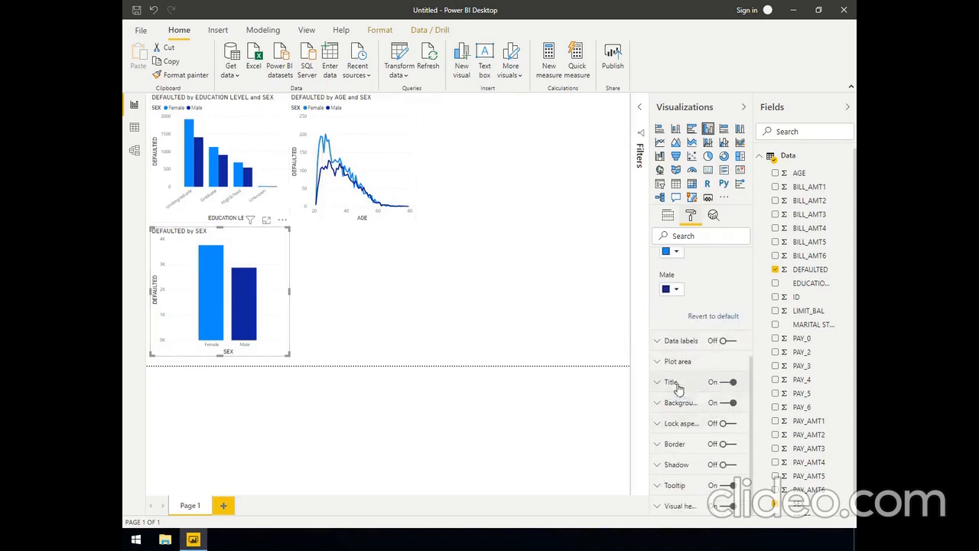
click(671, 388)
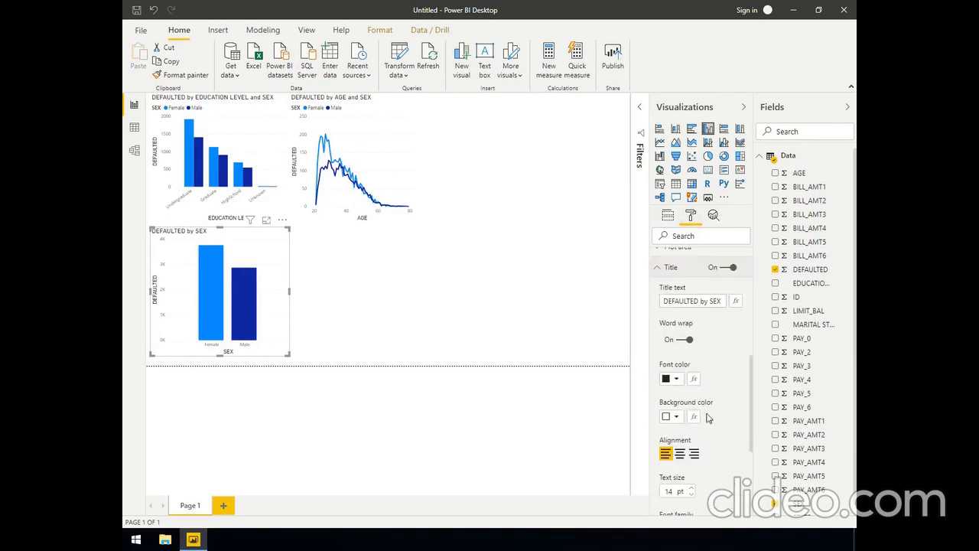
click(678, 455)
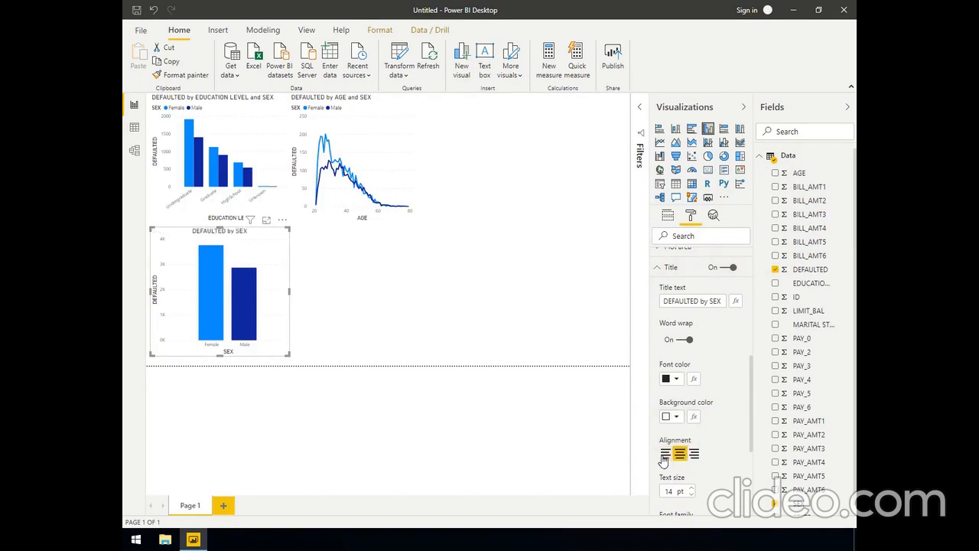
click(665, 455)
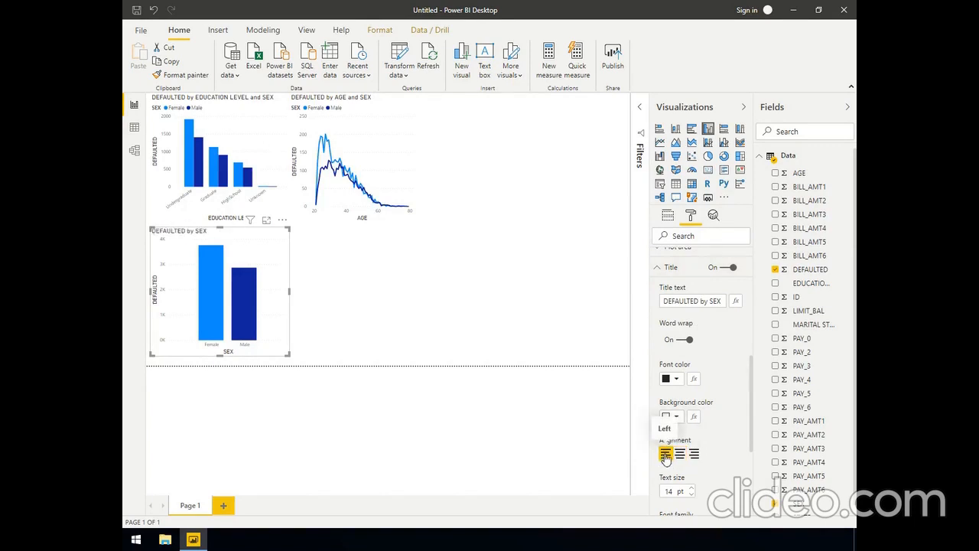
click(668, 217)
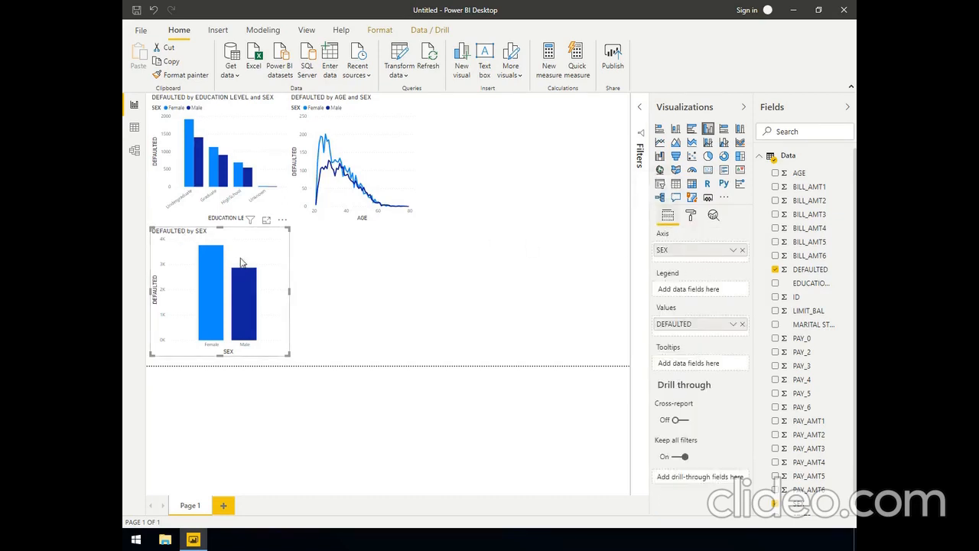
Cross-filter the education level and age charts by Male and by Female from the DEFAULTED by SEX chart, clearing each selection
click(337, 280)
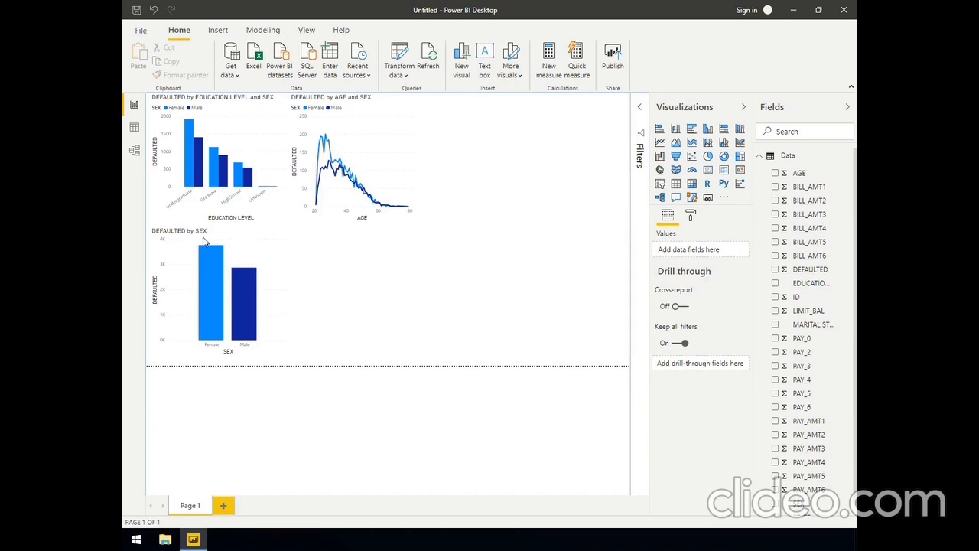
click(273, 250)
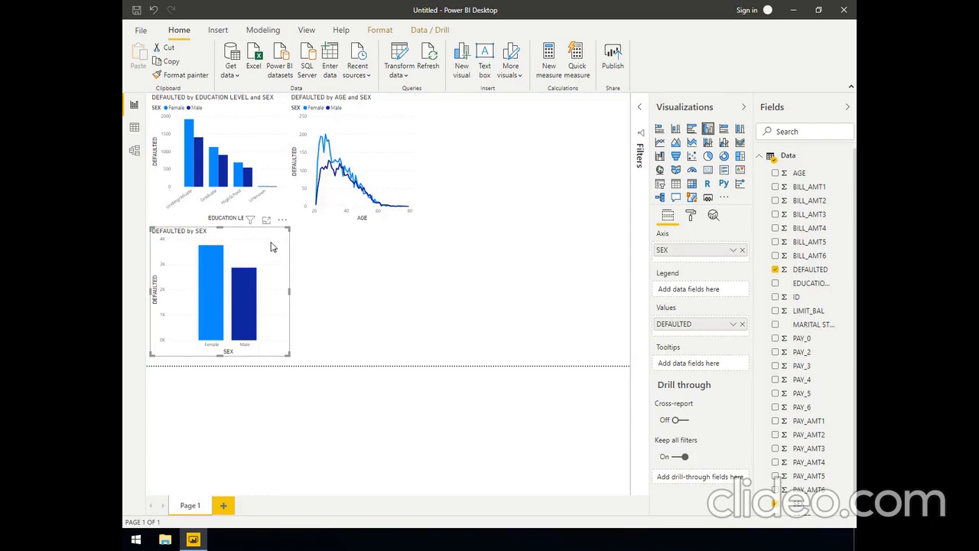
click(246, 297)
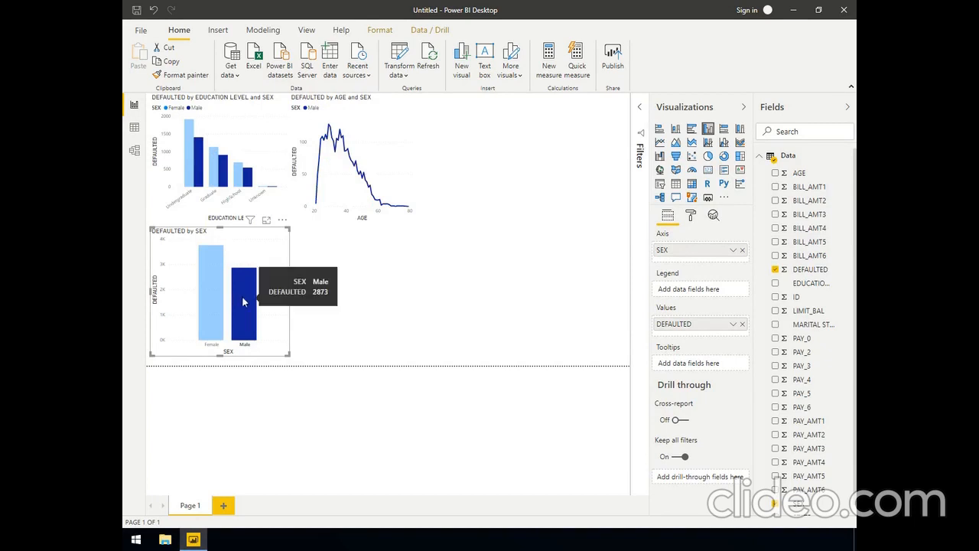
mouse_move(383, 213)
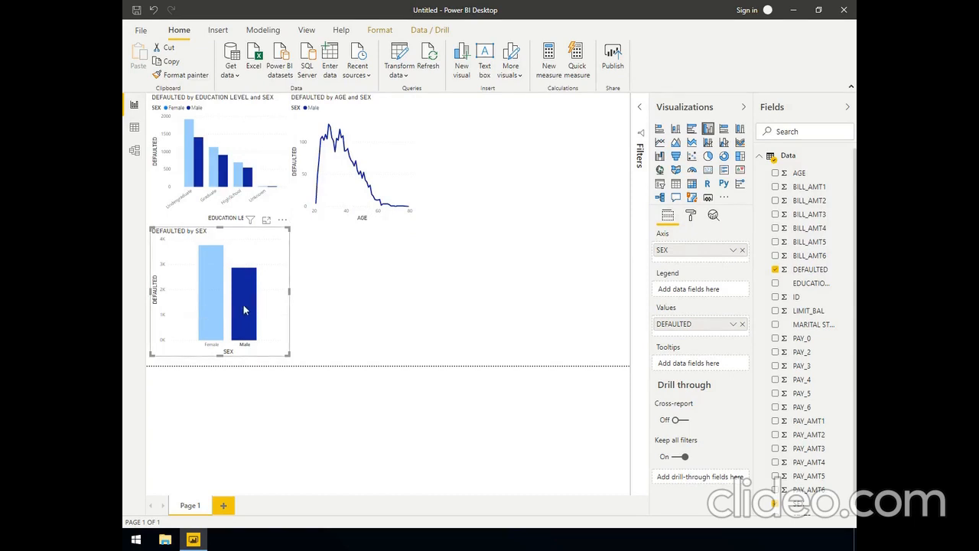
mouse_move(246, 303)
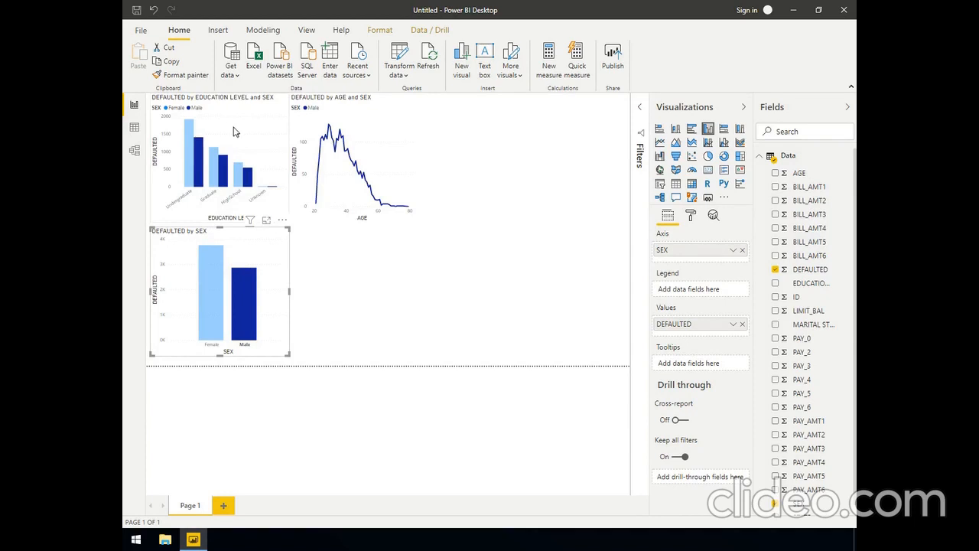
mouse_move(363, 137)
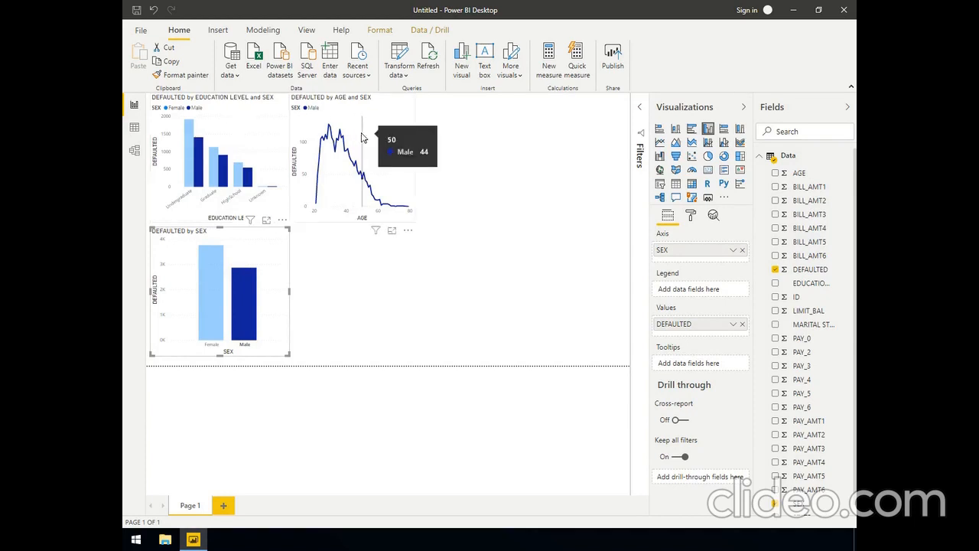
click(243, 289)
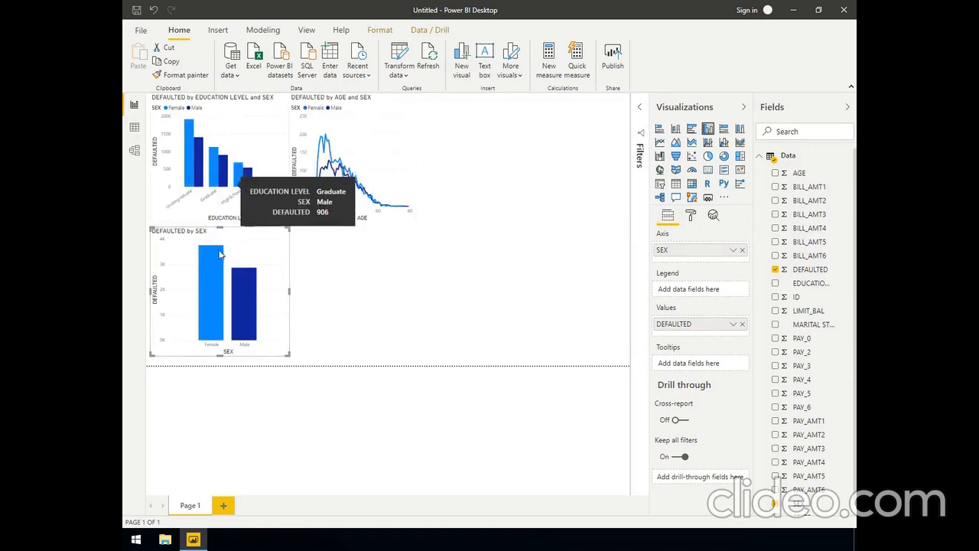
click(215, 276)
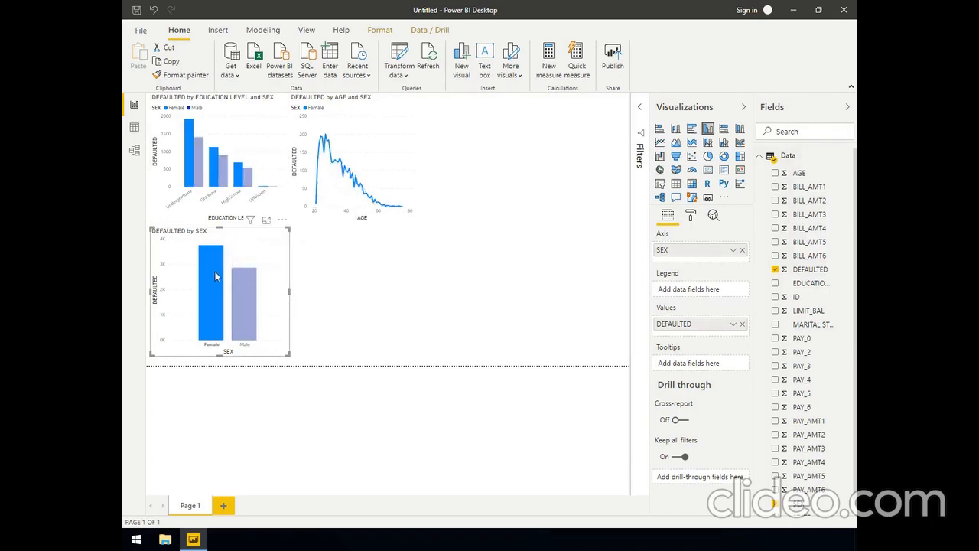
click(215, 277)
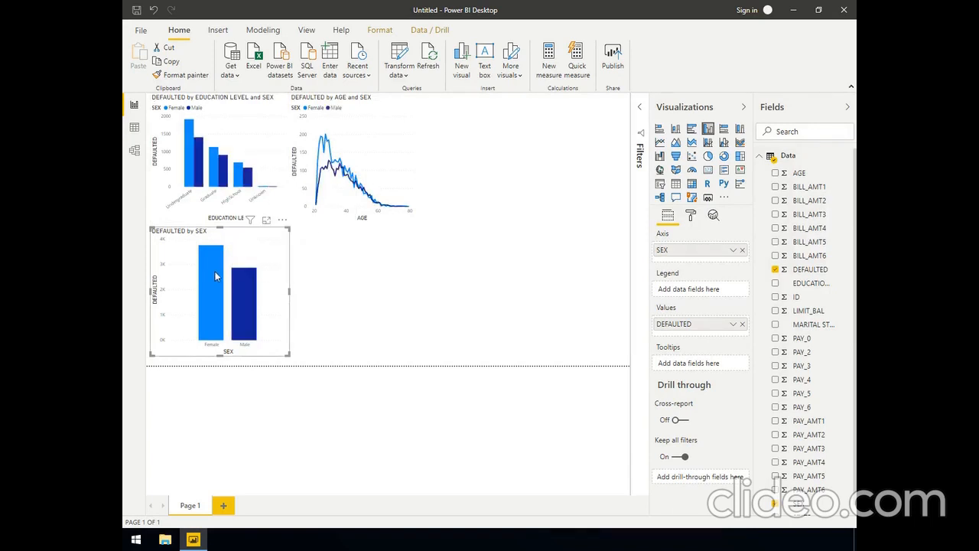
click(310, 309)
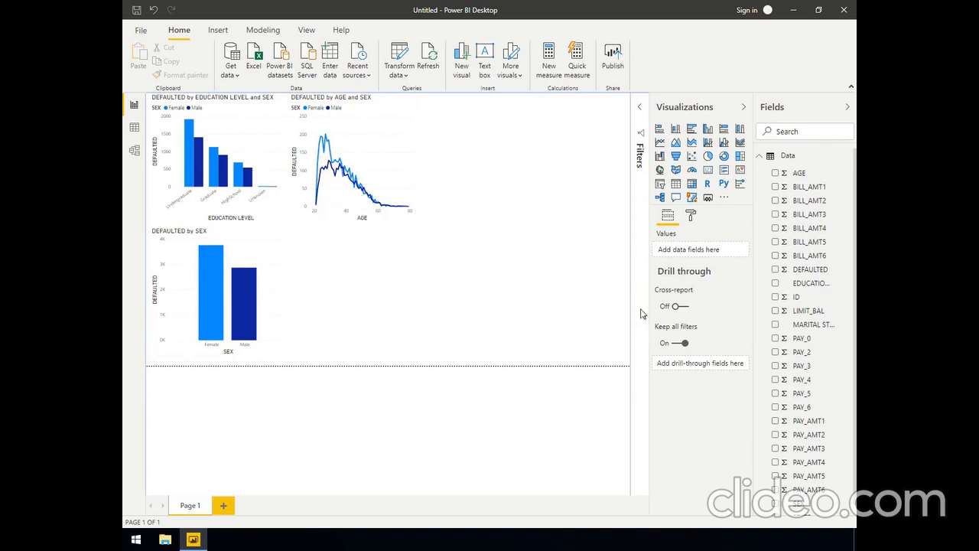
click(690, 217)
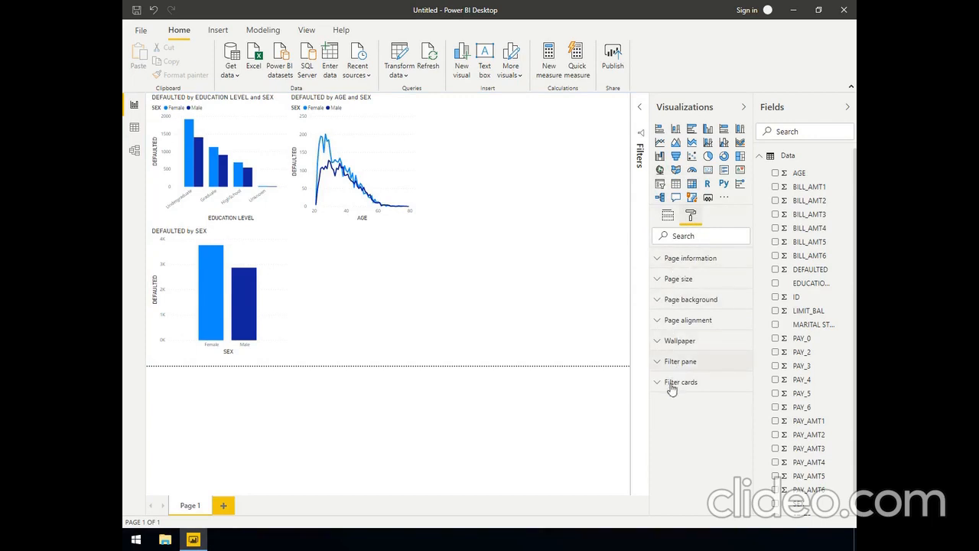
click(668, 217)
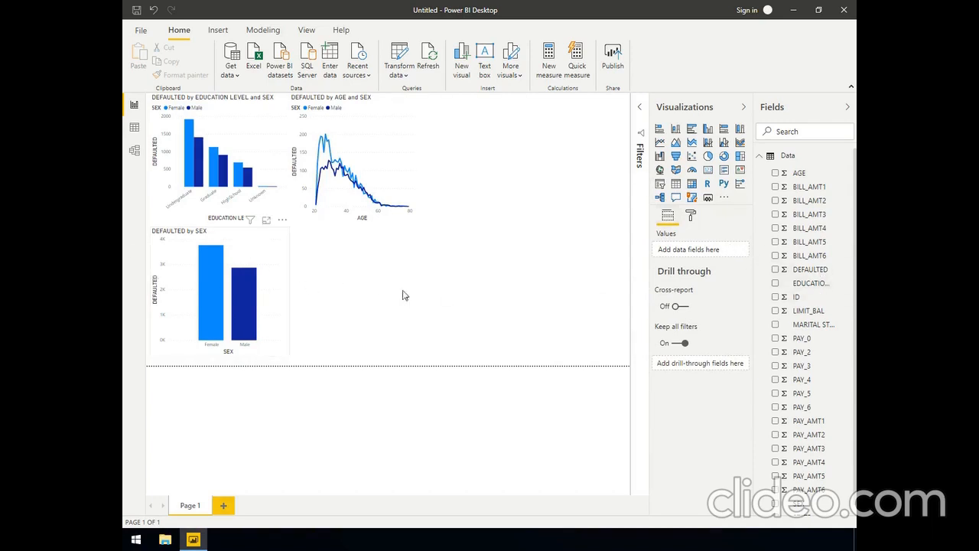
click(272, 262)
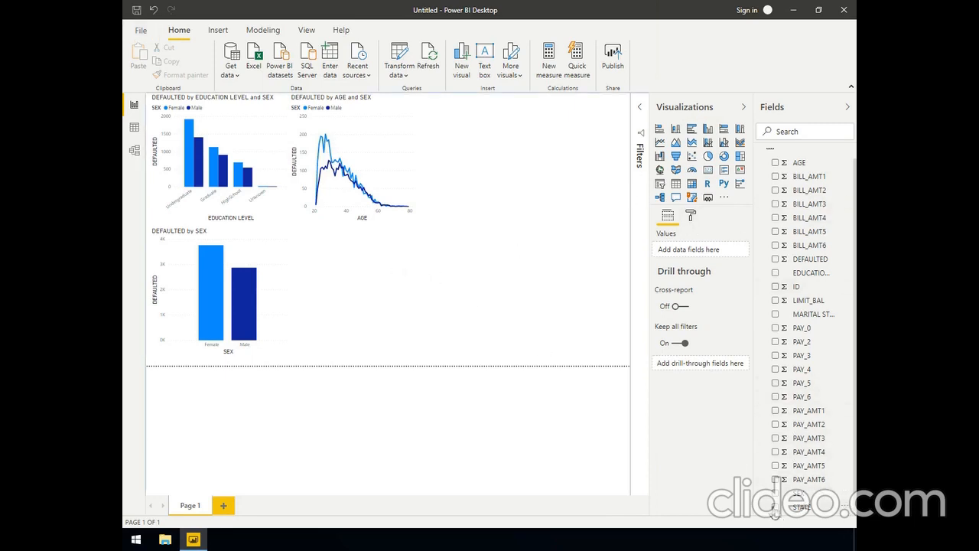
Try a map of STATE beside the DEFAULTED by SEX chart, converted to a filled map, and remove it again
click(774, 507)
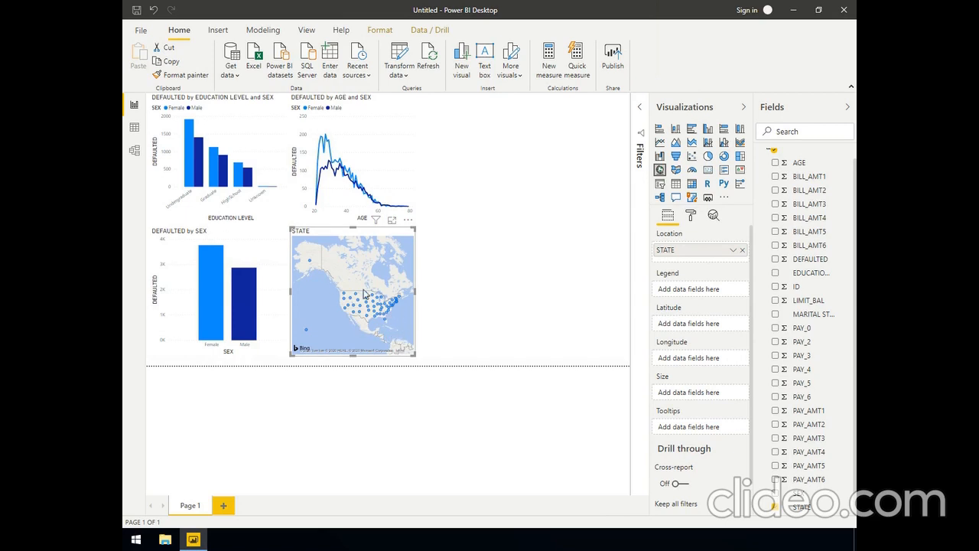
click(670, 170)
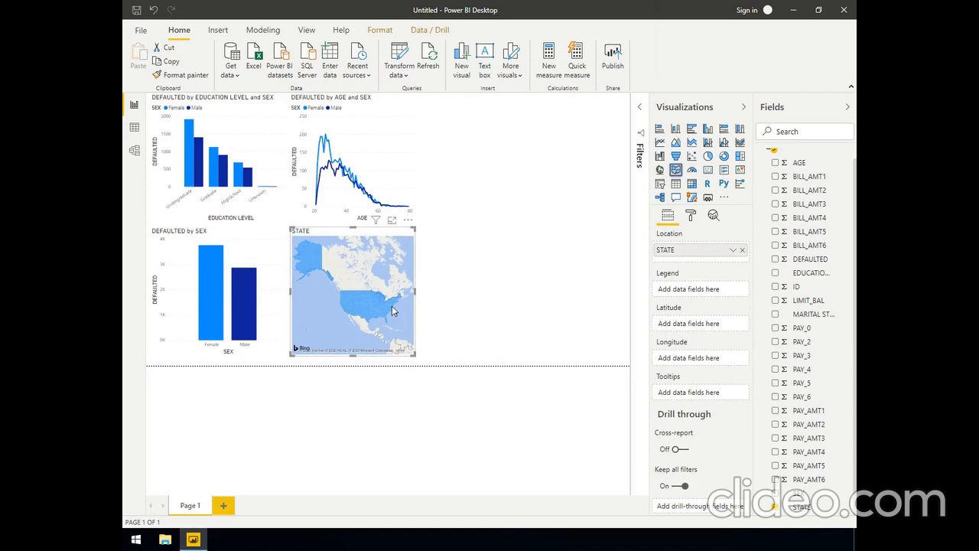
mouse_move(392, 307)
mouse_move(357, 301)
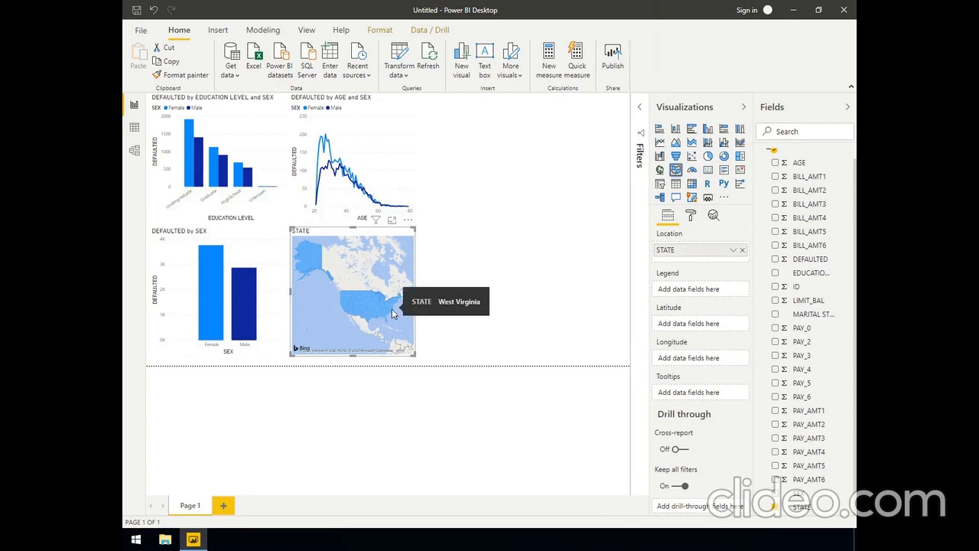
click(409, 222)
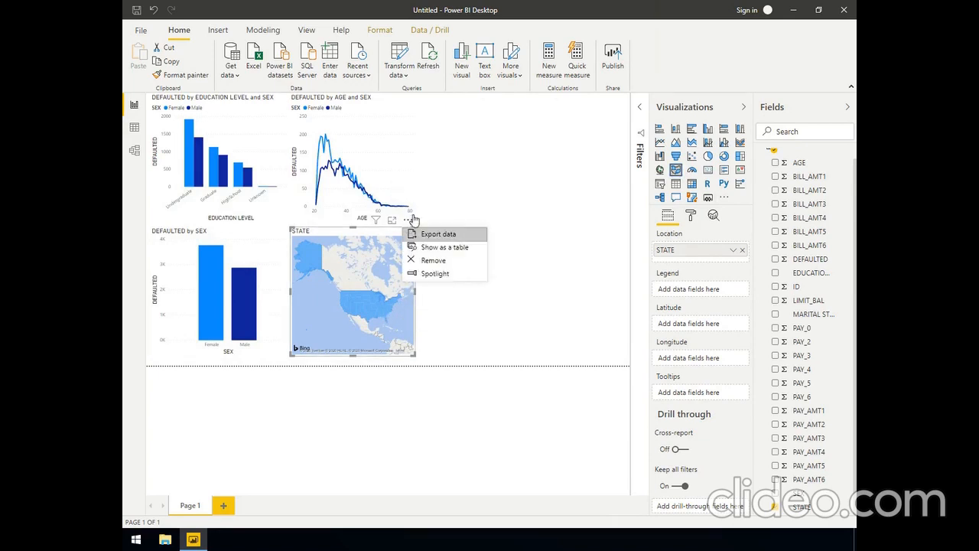
click(433, 261)
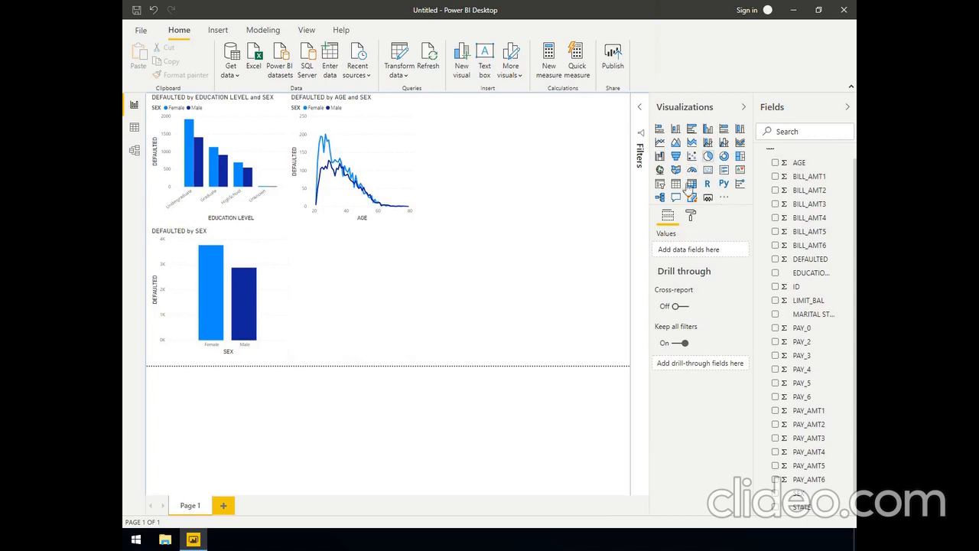
Enable the Shape map visual preview feature in the global options and accept the restart notice
click(142, 34)
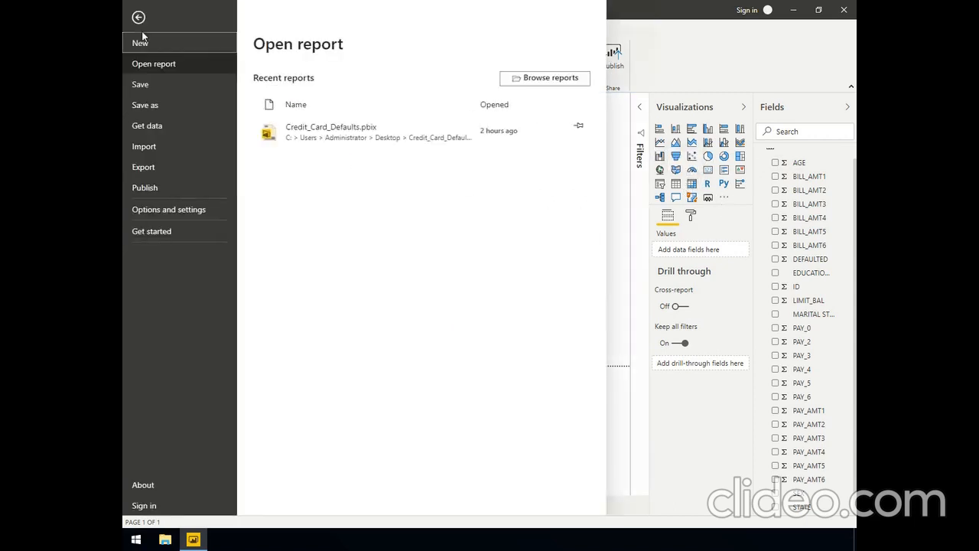
click(175, 210)
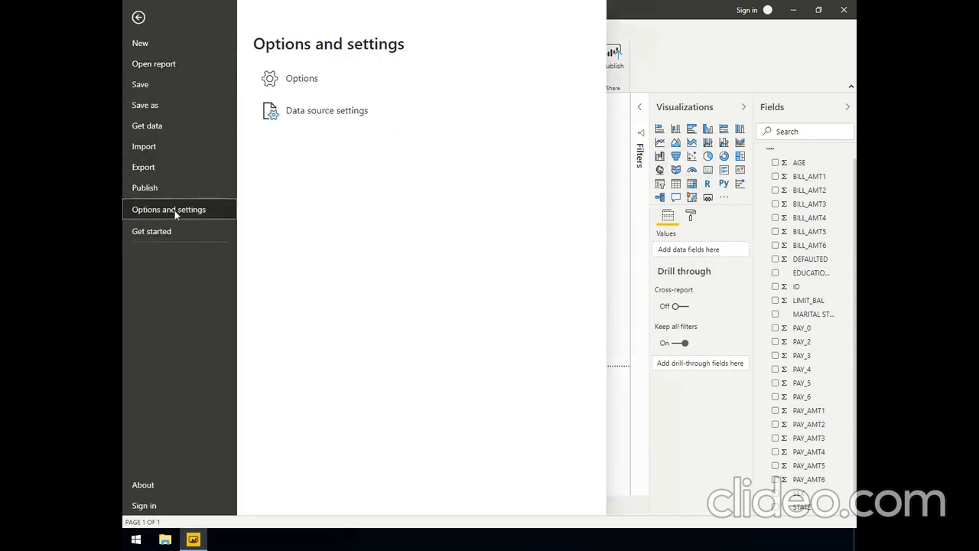
click(298, 80)
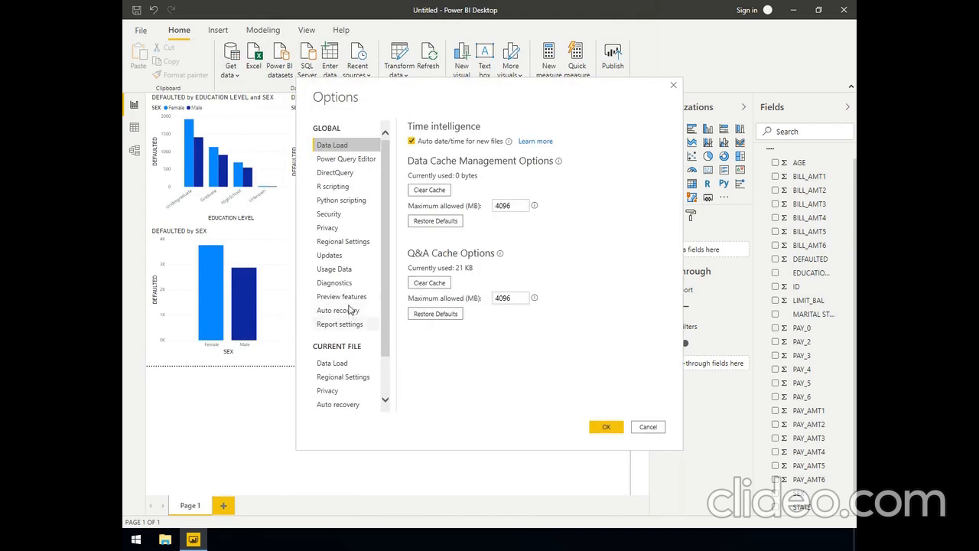
click(350, 298)
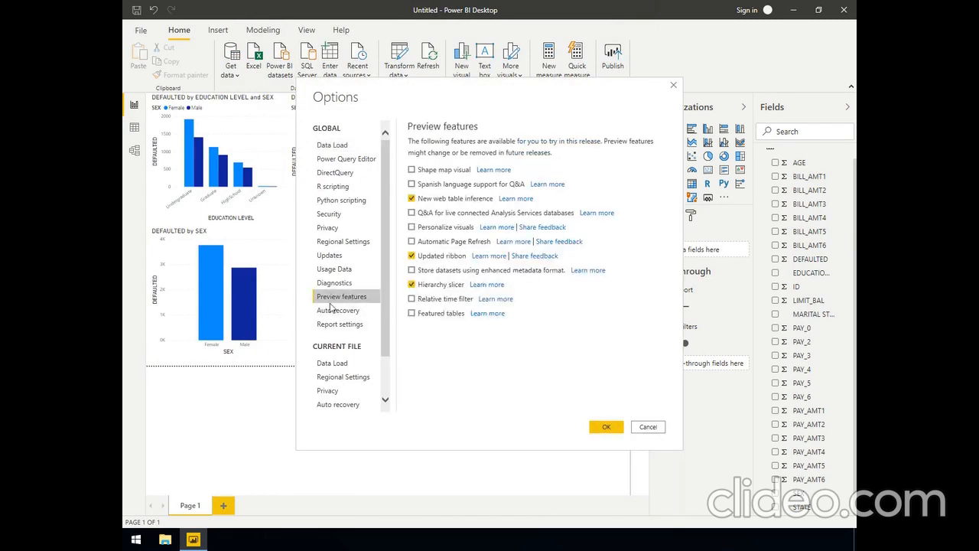
click(412, 170)
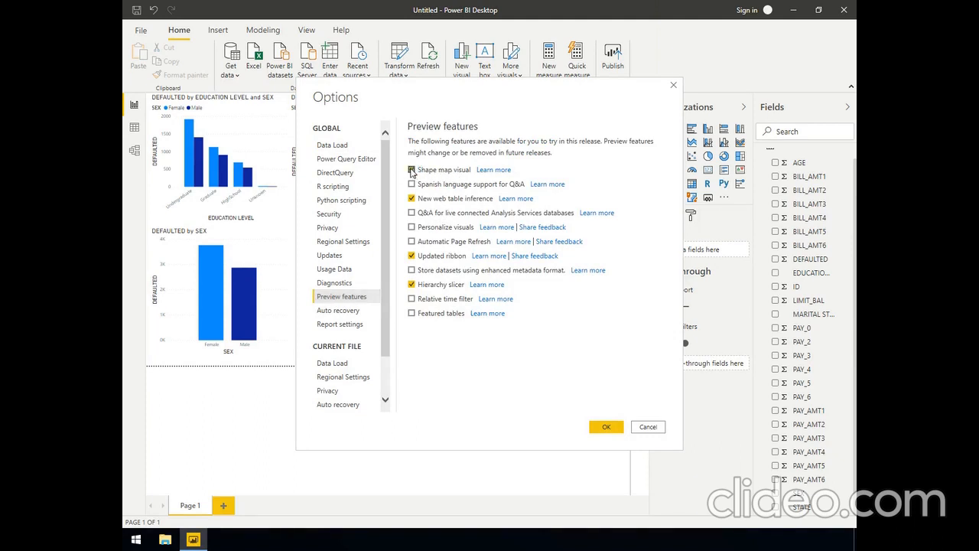
click(602, 427)
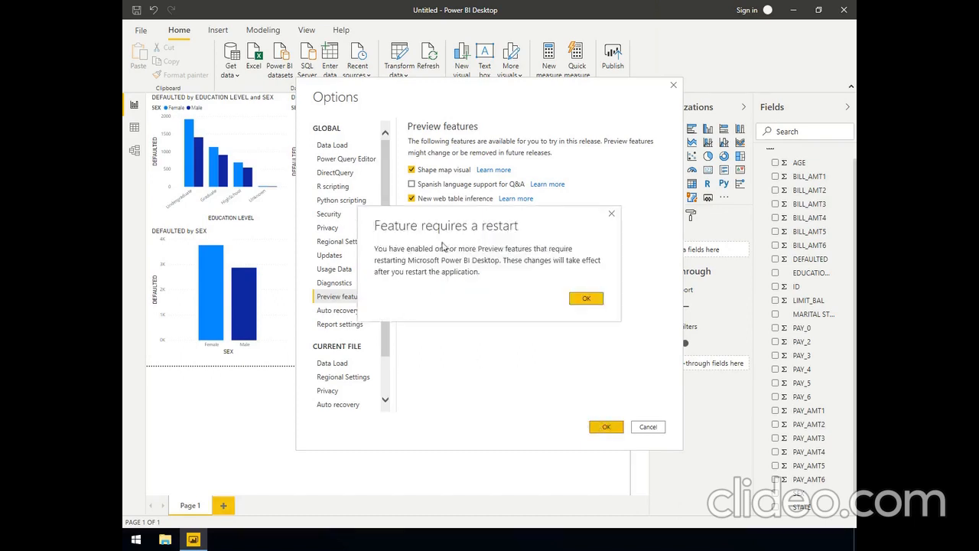
click(592, 300)
click(603, 425)
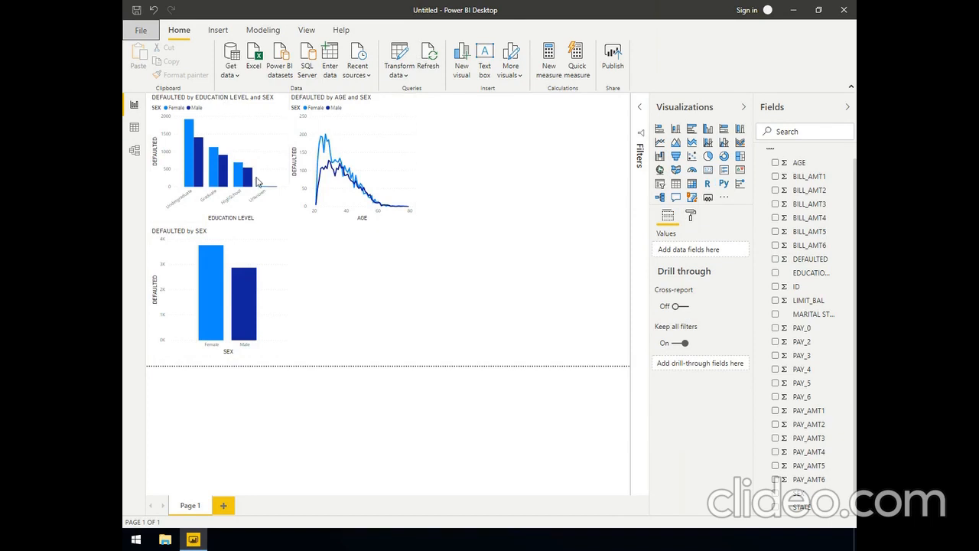
Save the report over credit_card_defaults.pbix on the Desktop, and restart Power BI Desktop by closing and reopening that file
click(141, 32)
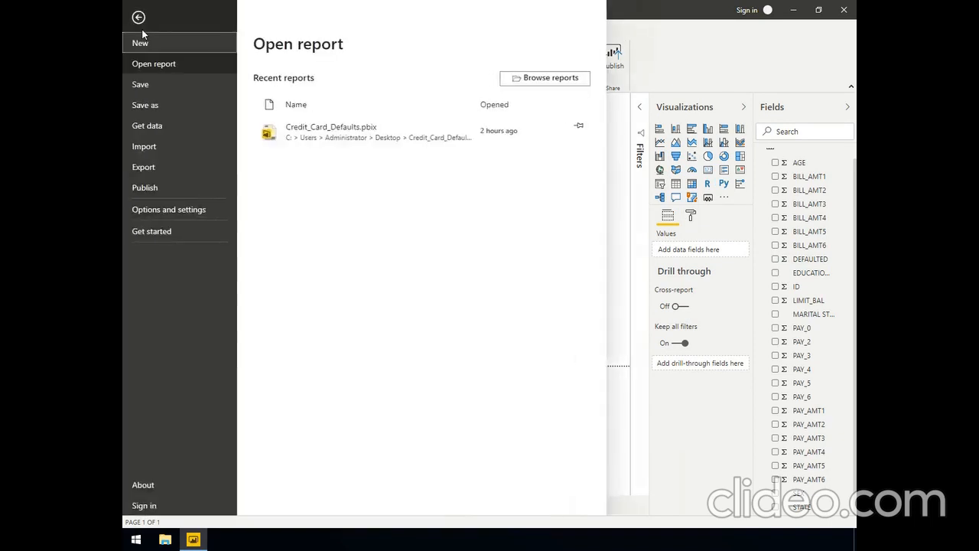
click(163, 85)
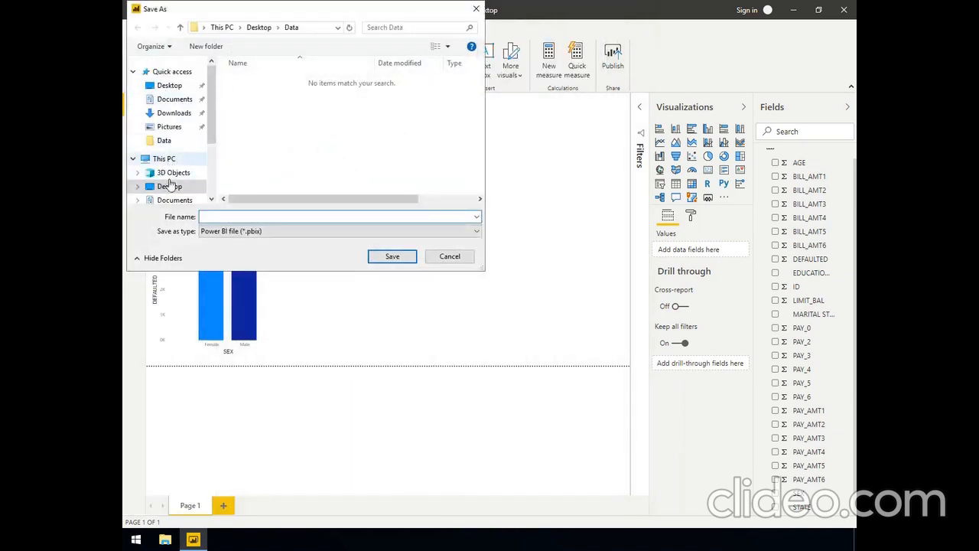
click(170, 187)
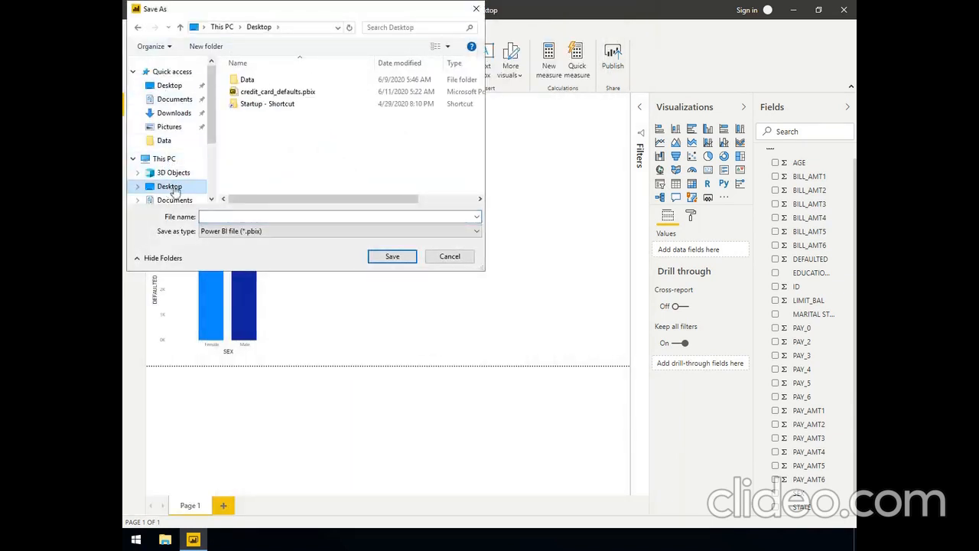
click(286, 93)
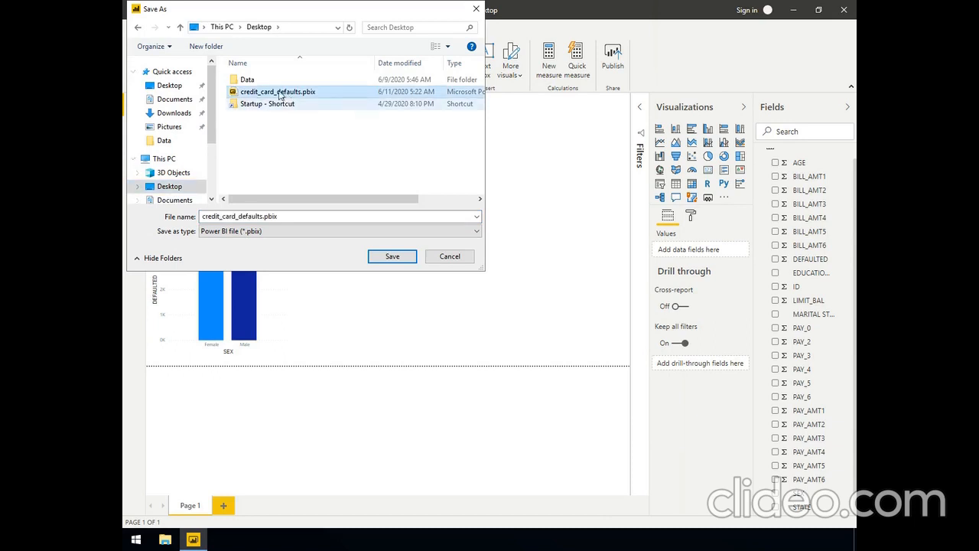
click(400, 257)
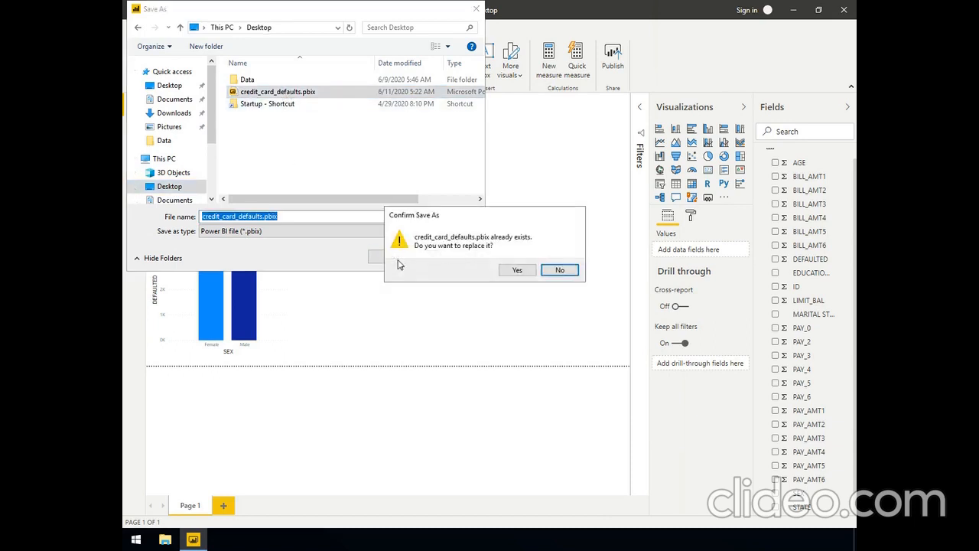
click(508, 271)
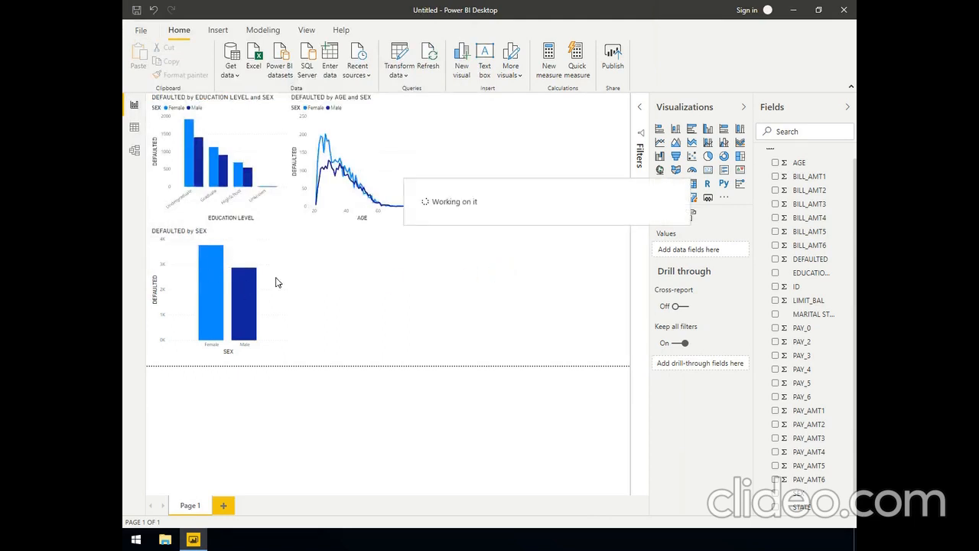
click(843, 10)
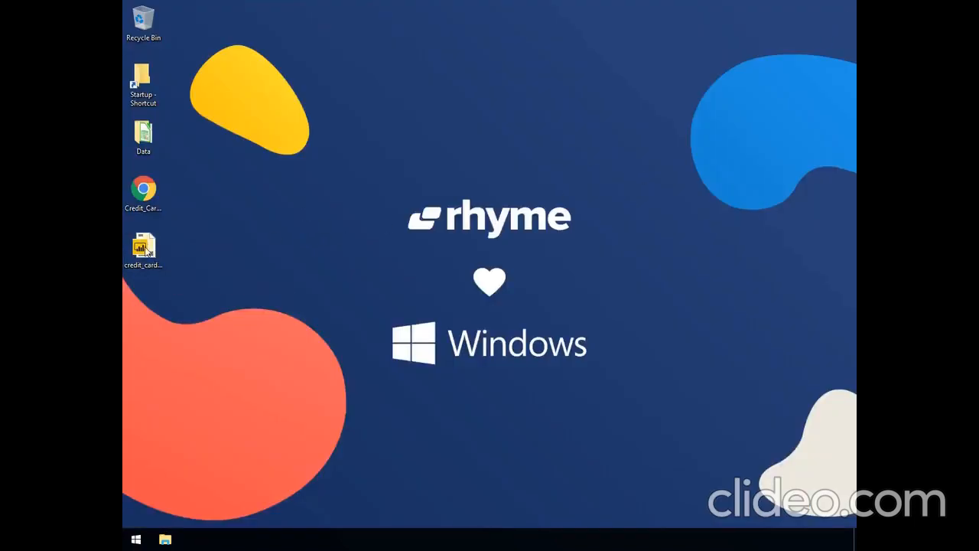
double_click(148, 252)
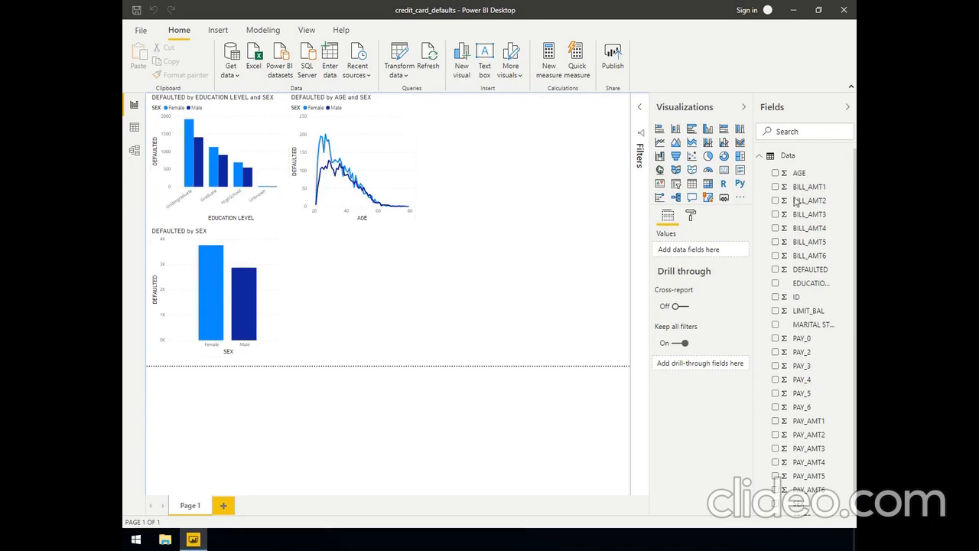
Add a shape map beside the DEFAULTED by SEX chart with STATE as location and DEFAULTED as color saturation, and inspect individual states' values
click(691, 171)
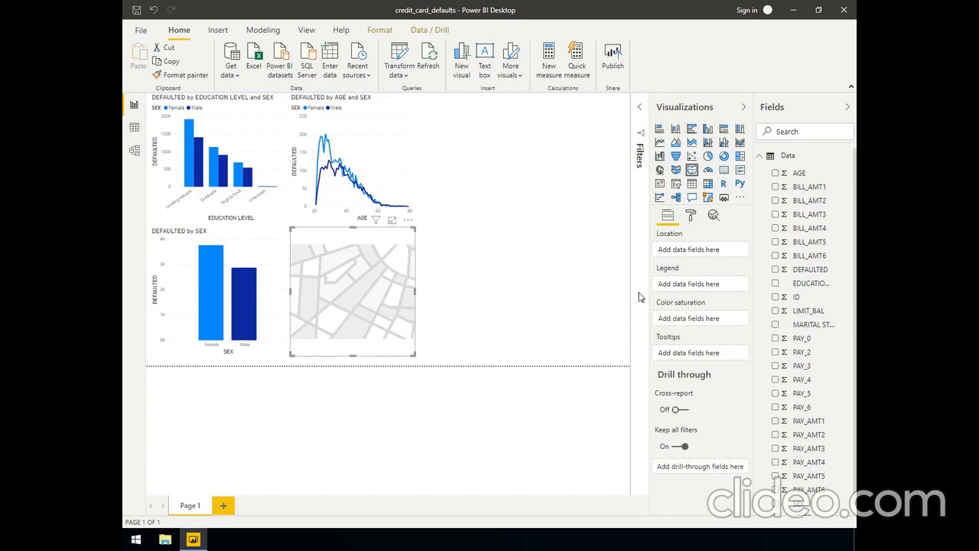
scroll(800, 331, down, 1)
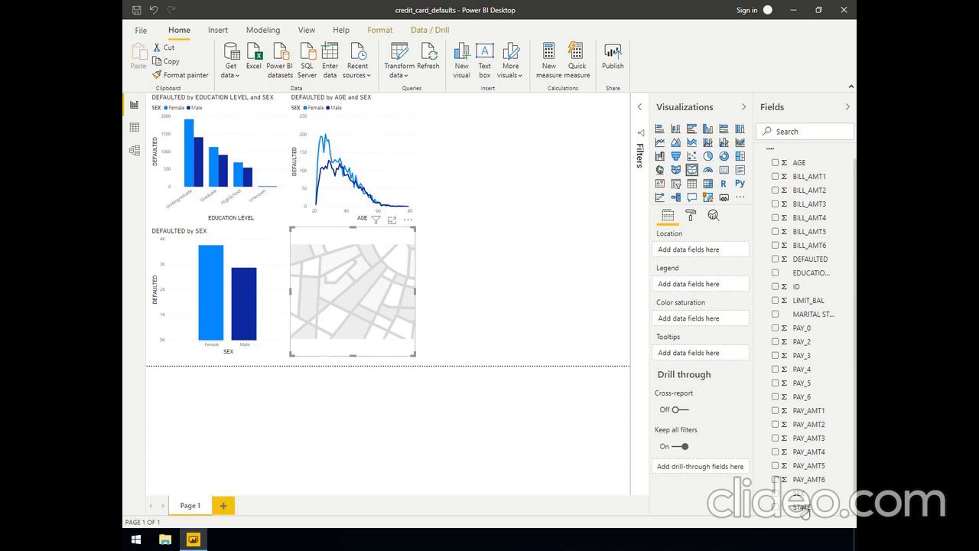
drag(804, 509, 671, 250)
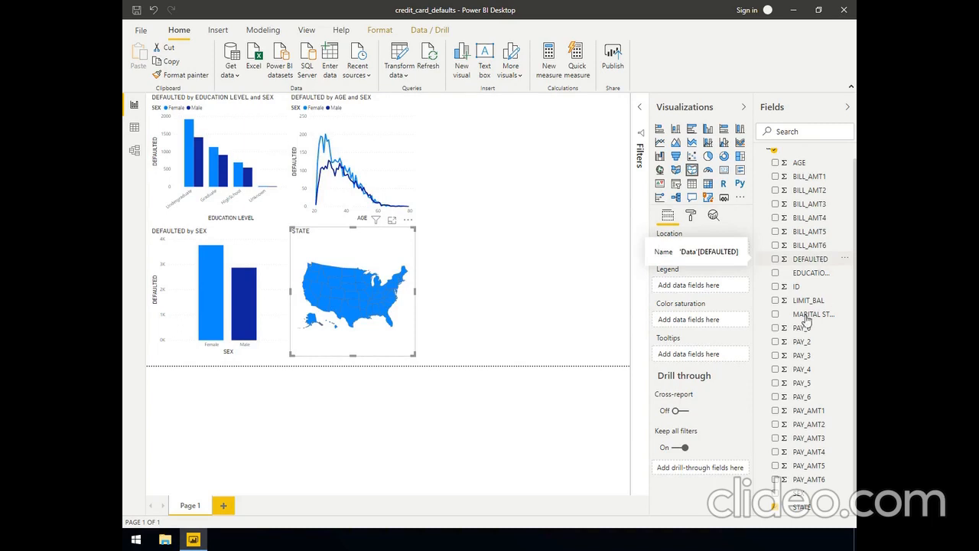
mouse_move(813, 263)
mouse_down()
mouse_move(751, 303)
mouse_move(690, 320)
mouse_up()
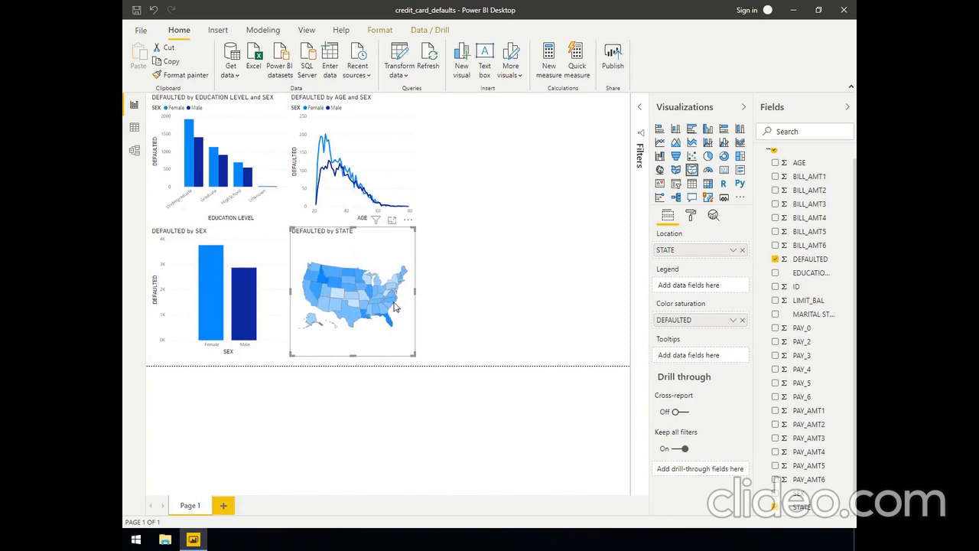
mouse_move(391, 326)
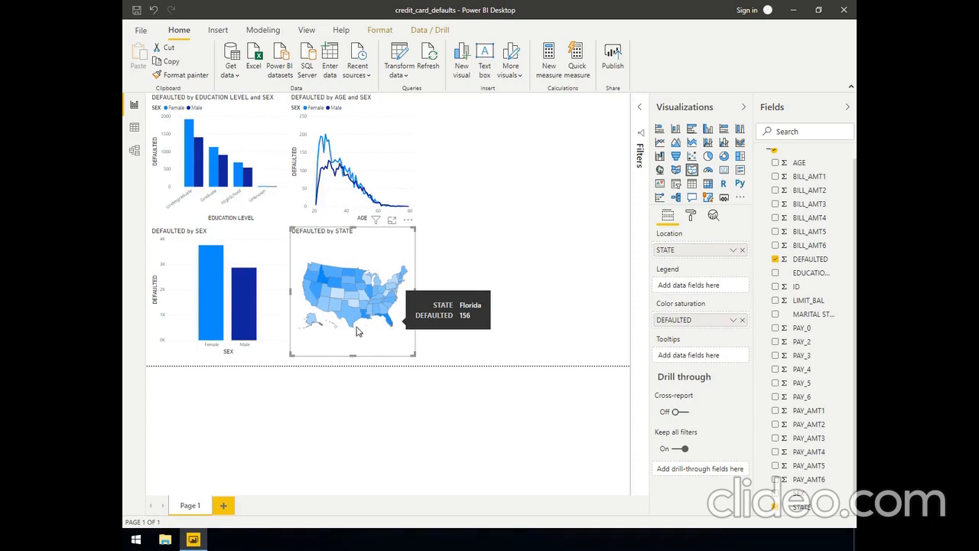
mouse_move(337, 297)
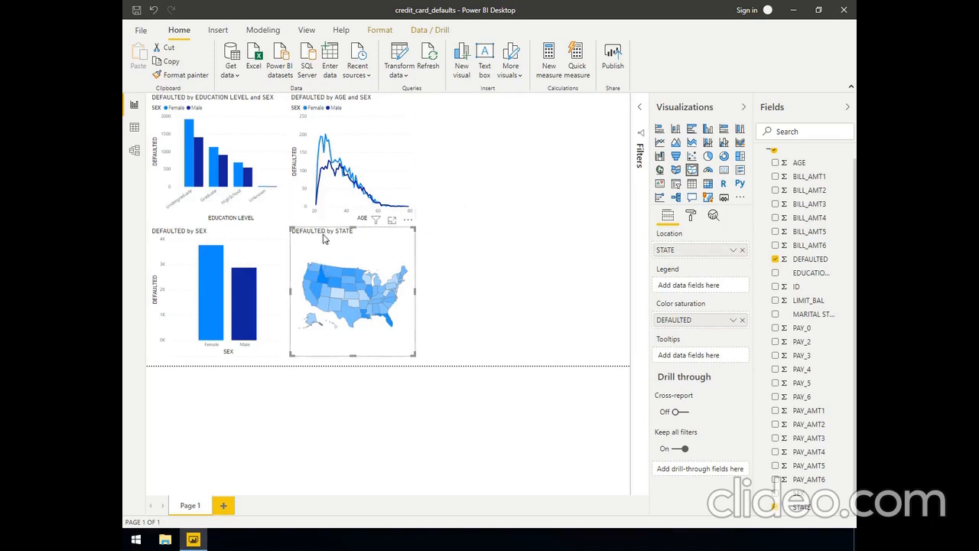
Place the DEFAULTED by STATE map beside the age chart in the upper row and widen it to the page's edge
drag(329, 237, 464, 120)
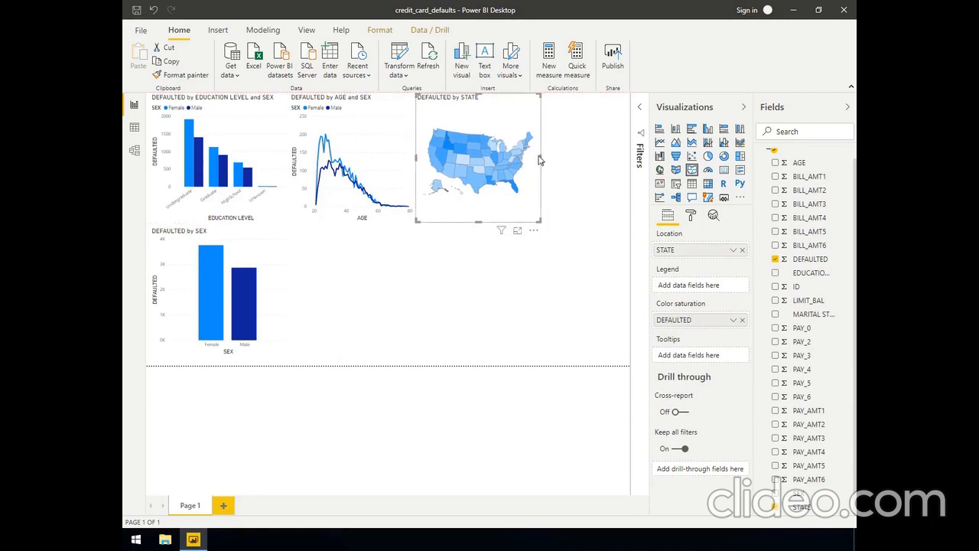
drag(540, 155, 629, 170)
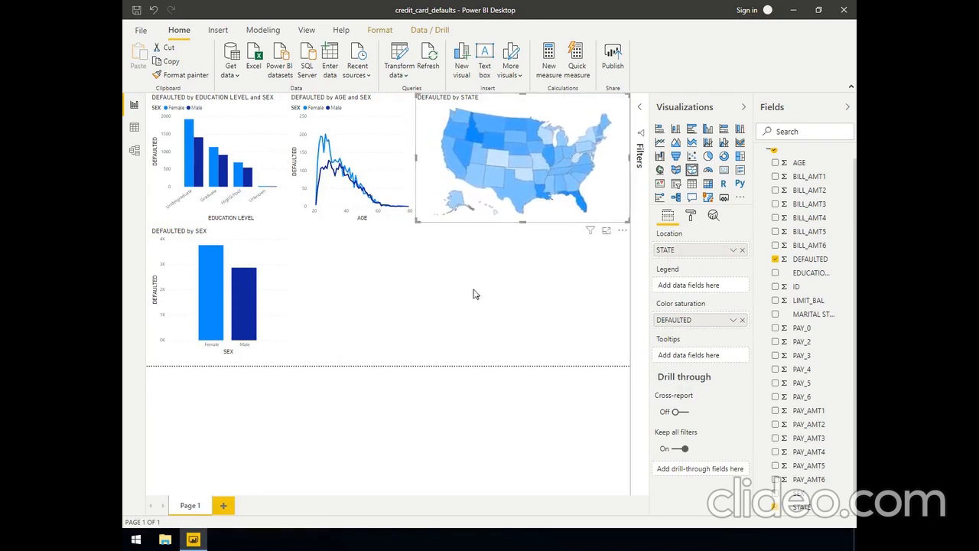
click(432, 282)
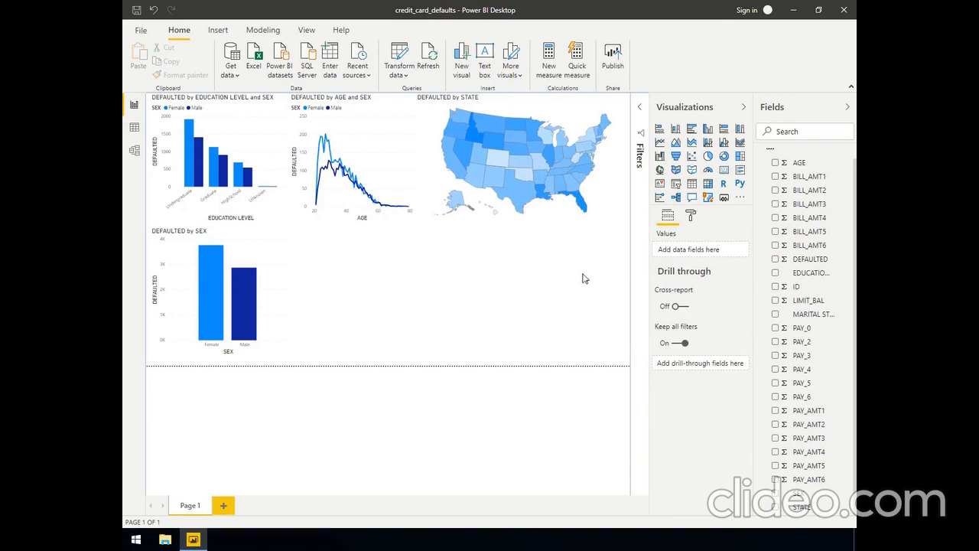
Cross-filter the other charts by Florida and by Idaho from the DEFAULTED by STATE map, clearing each selection
click(583, 205)
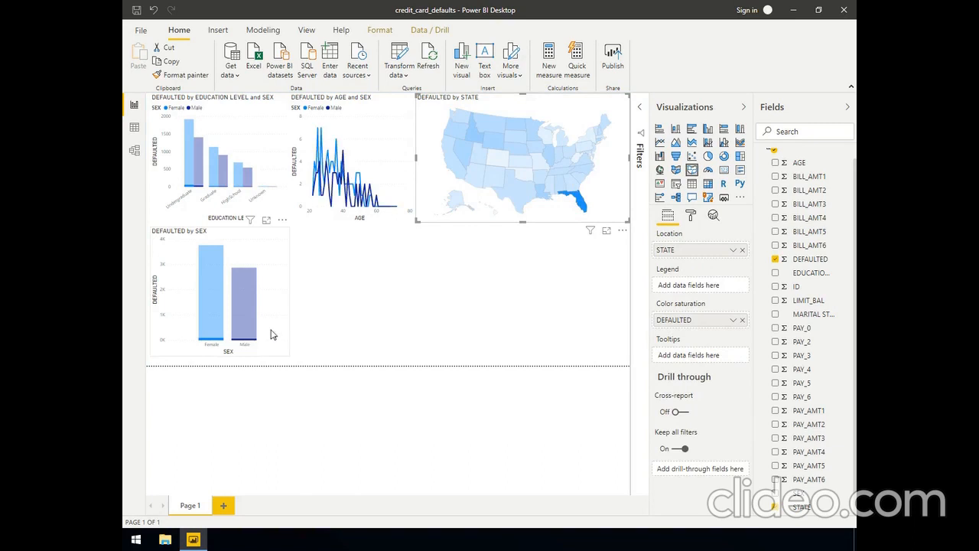
mouse_move(189, 189)
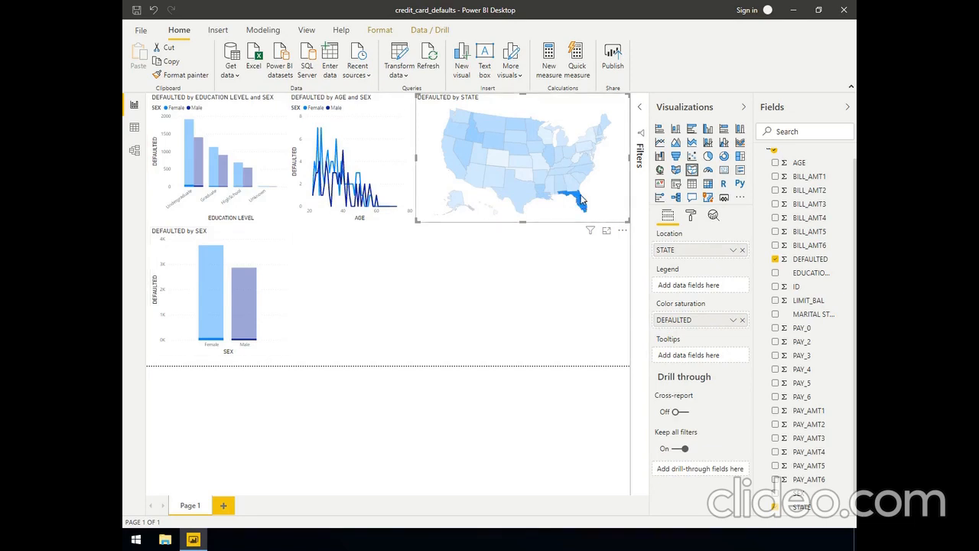
click(582, 200)
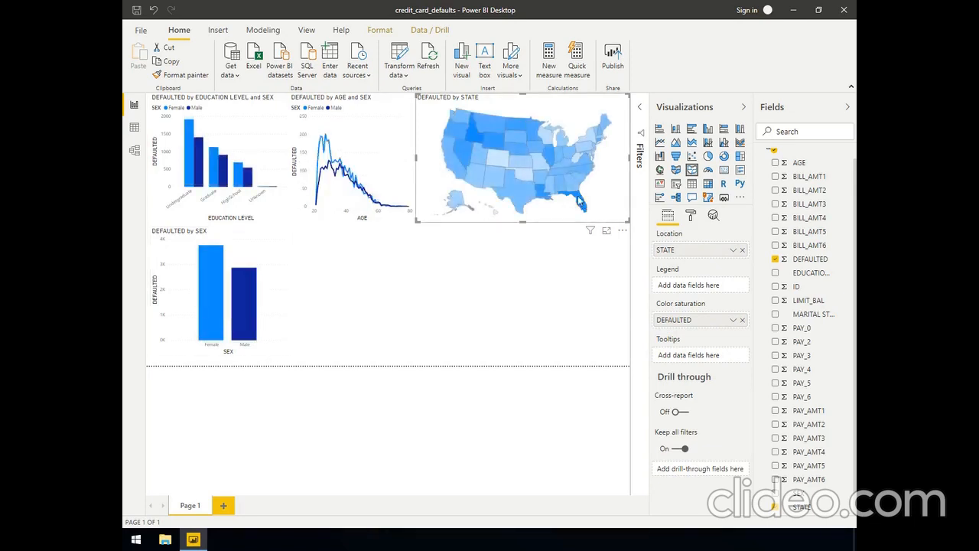
click(475, 132)
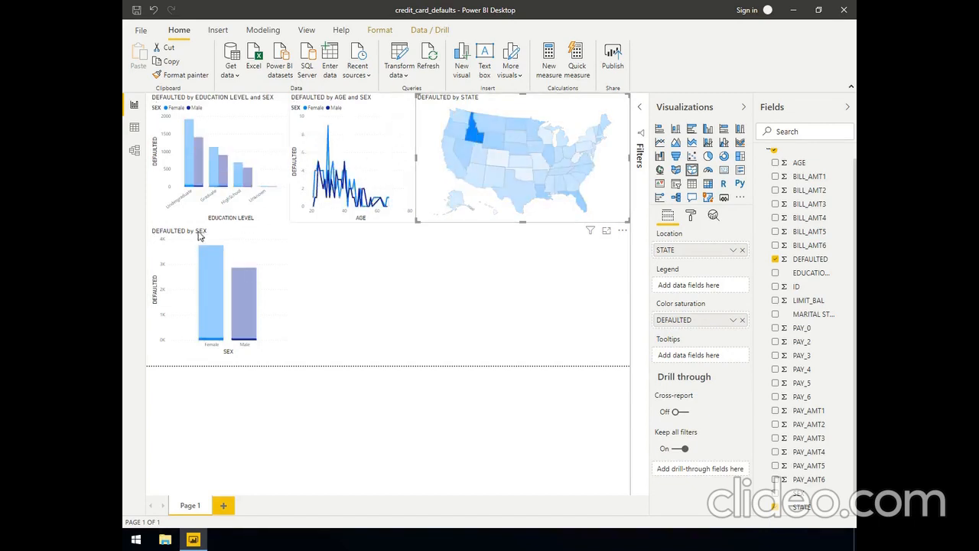
click(475, 136)
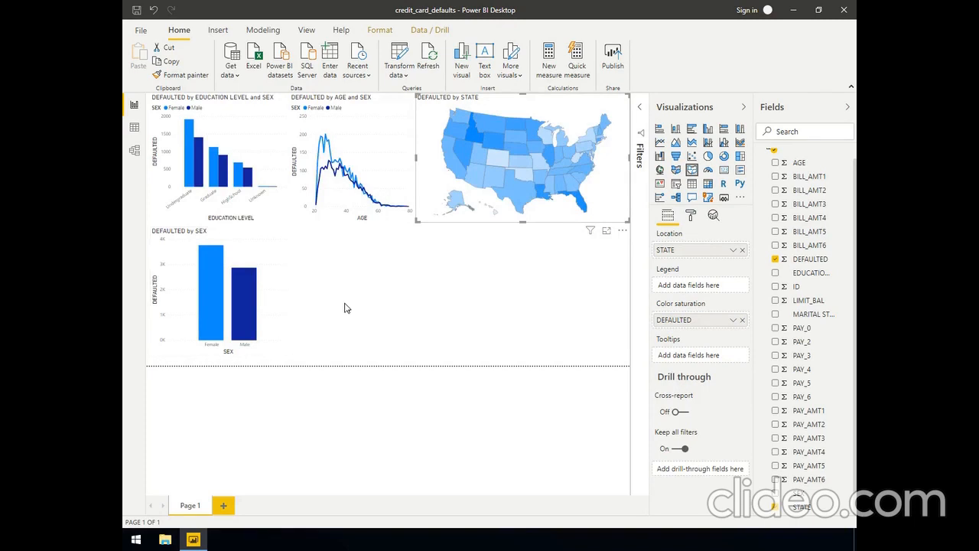
Add a clustered column chart of DEFAULTED by MARITAL STATUS beside the DEFAULTED by SEX chart, with SEX as the legend
click(472, 329)
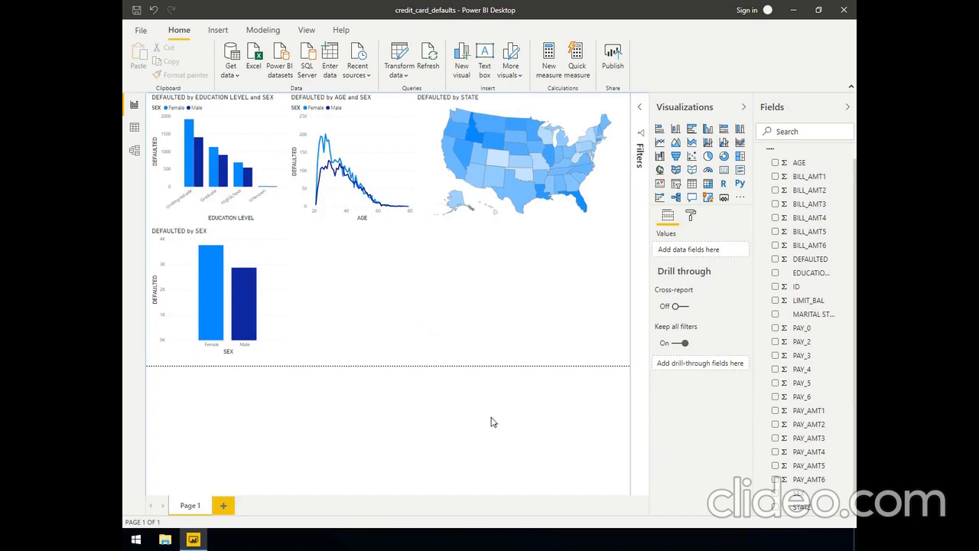
click(774, 260)
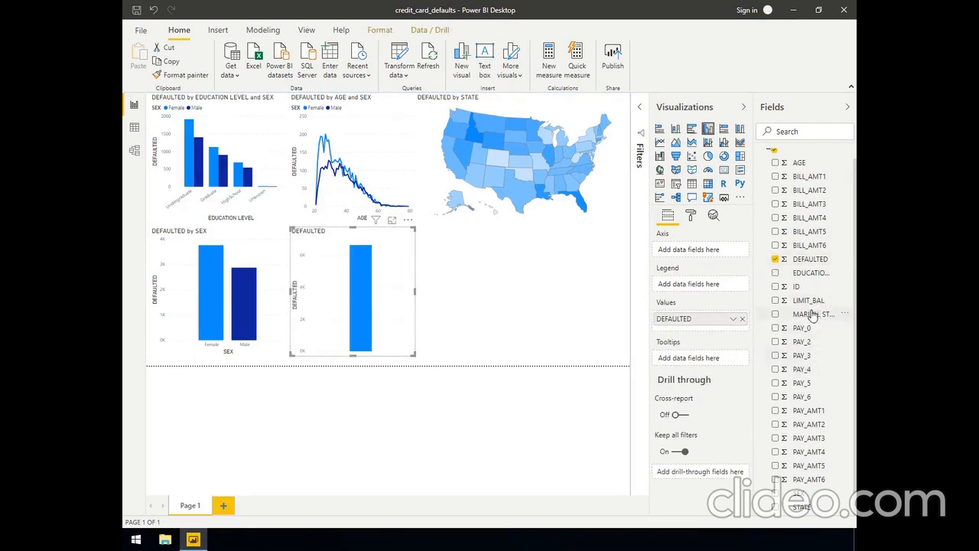
drag(813, 314, 678, 251)
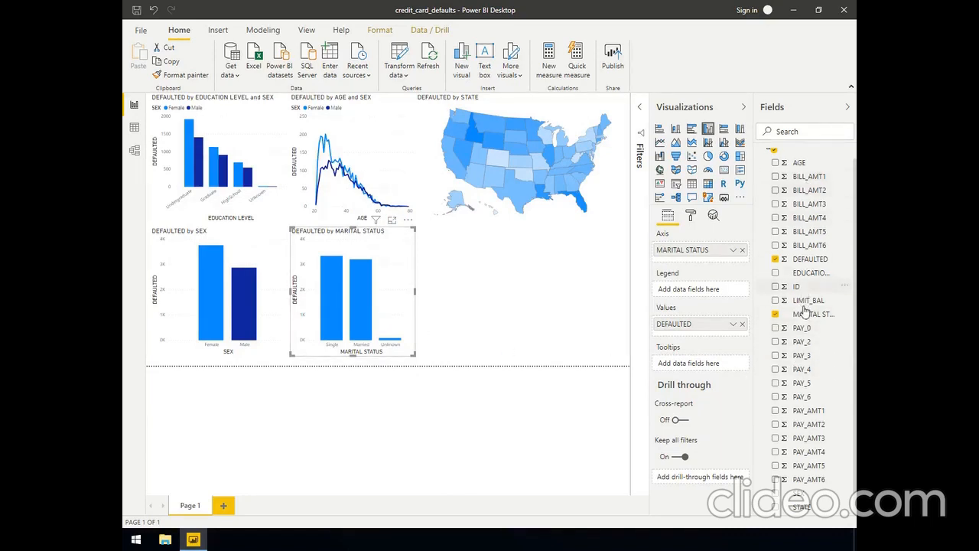
drag(799, 499, 687, 296)
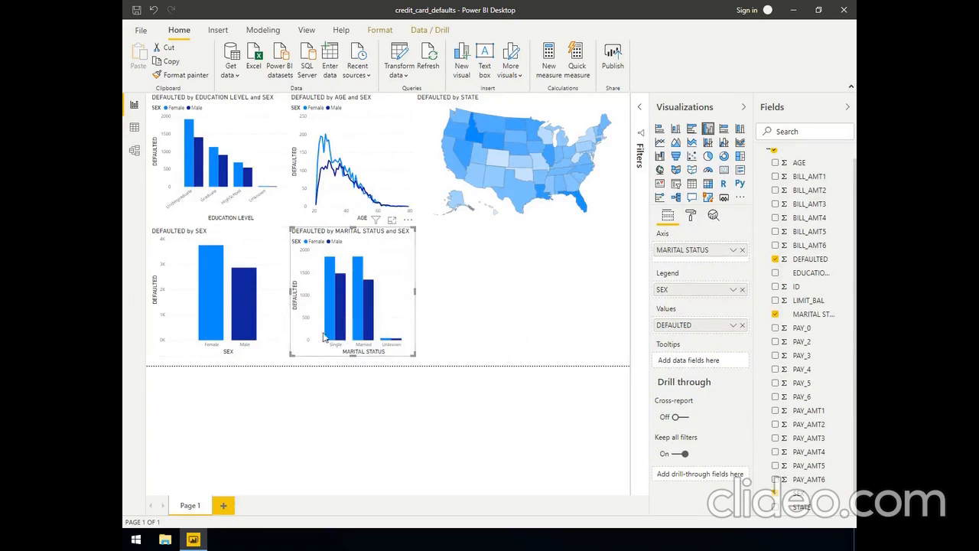
click(252, 383)
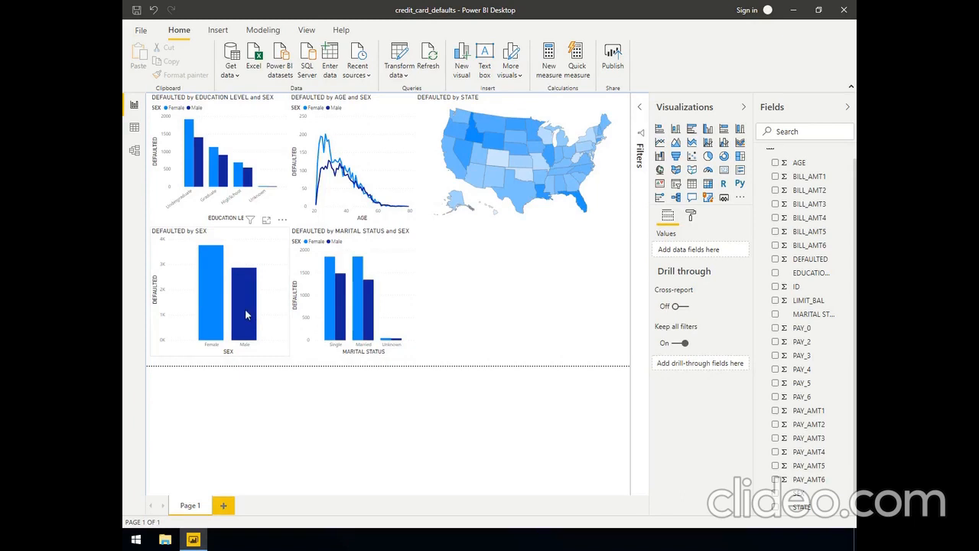
Cross-filter the other charts by Male from the DEFAULTED by SEX chart and clear the selection
click(244, 312)
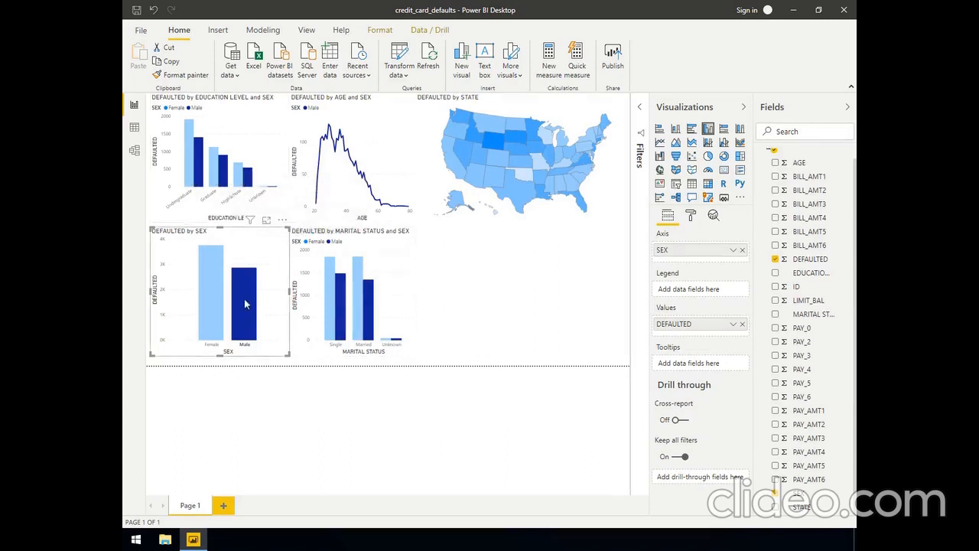
click(389, 357)
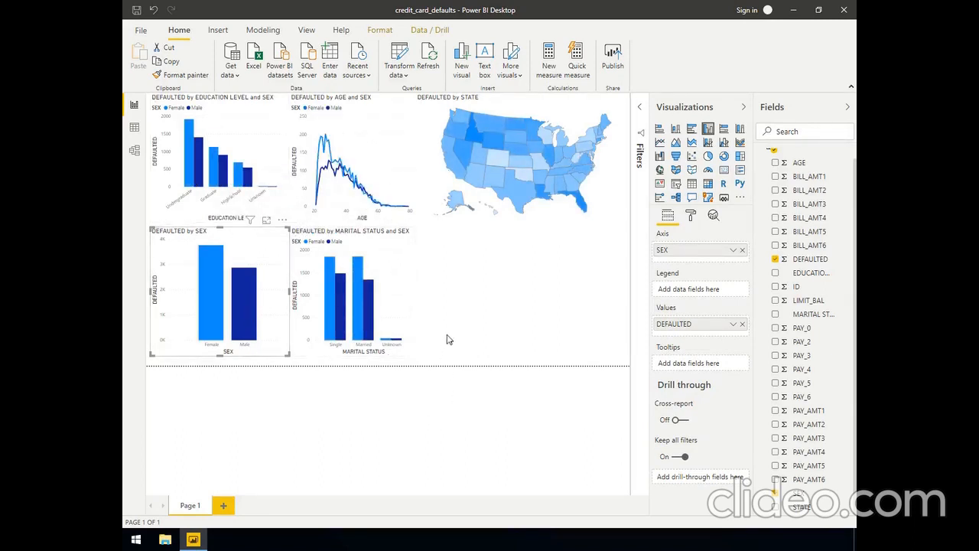
click(449, 339)
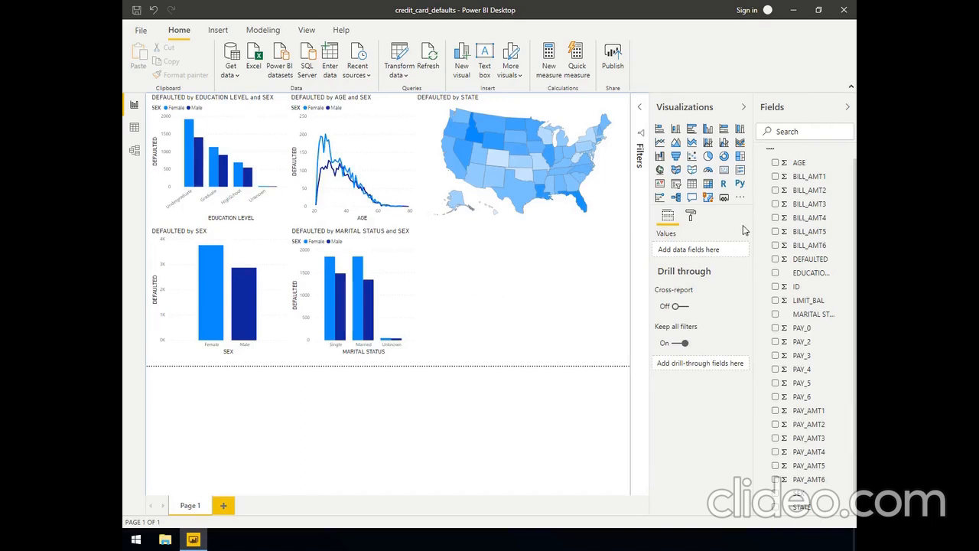
Add a card beside the marital status chart showing DEFAULTED, summarized as Average
click(722, 169)
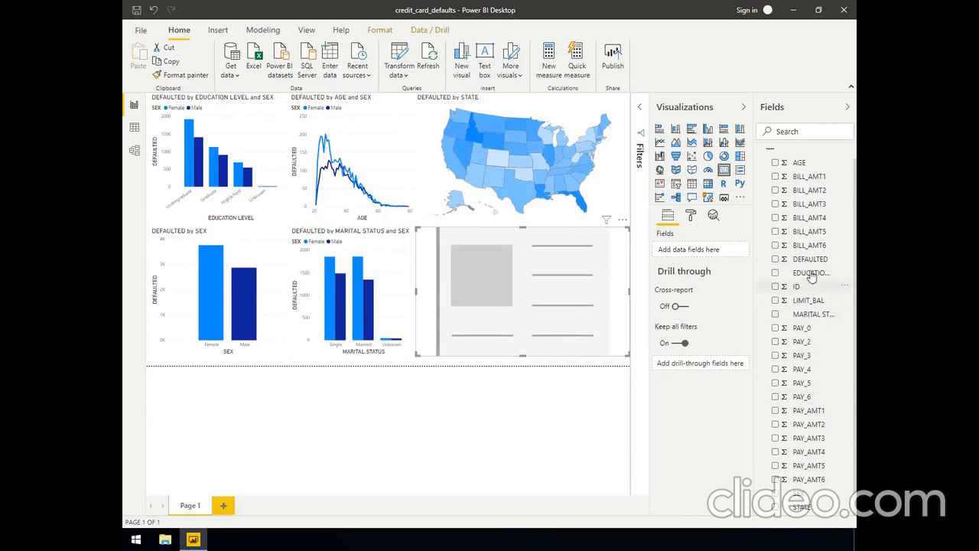
drag(808, 262, 691, 251)
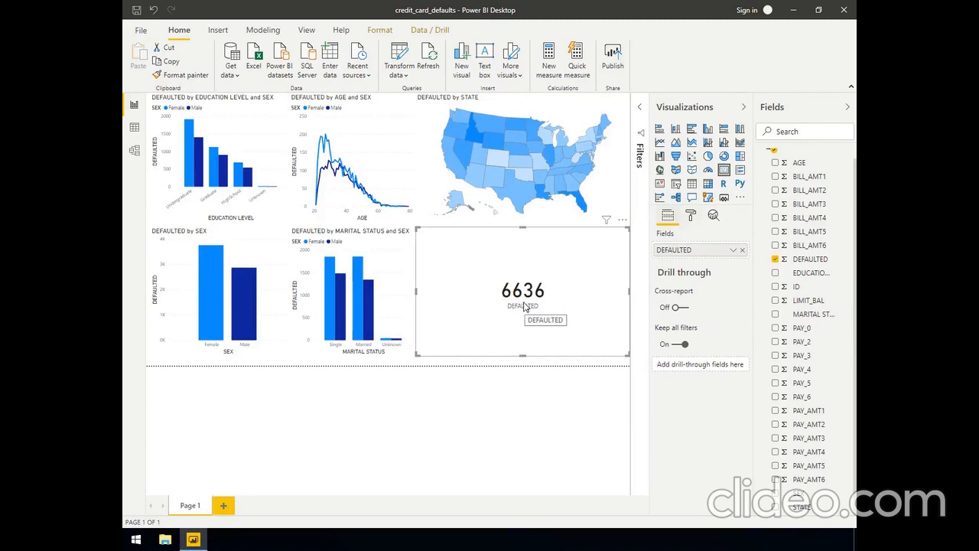
click(731, 252)
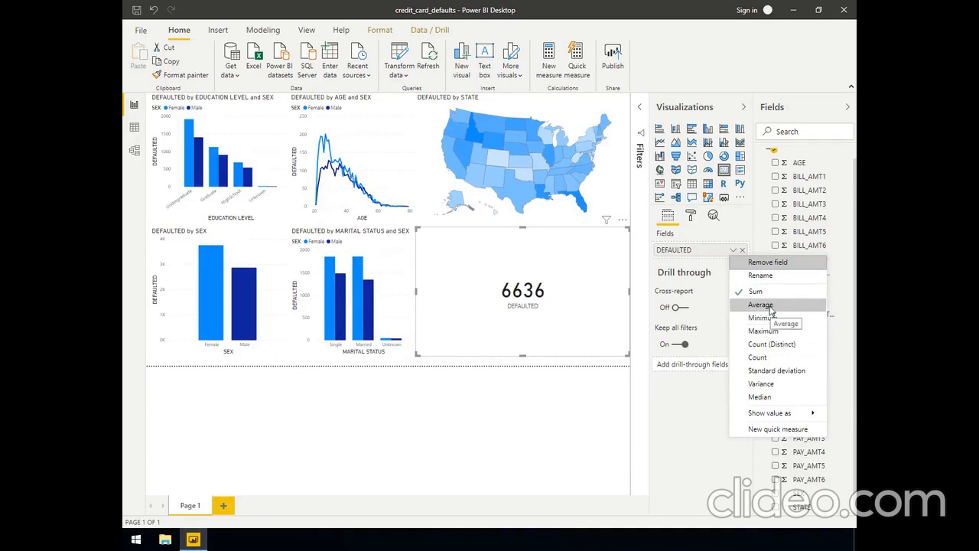
click(771, 306)
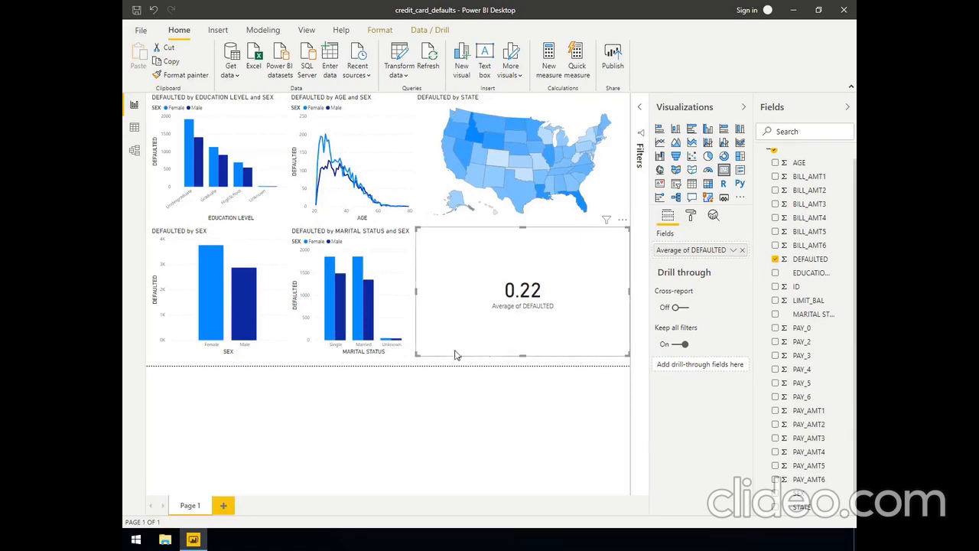
Compare the card's average for Female and for Male by cross-filtering from the DEFAULTED by SEX chart, and clear the selection
click(213, 299)
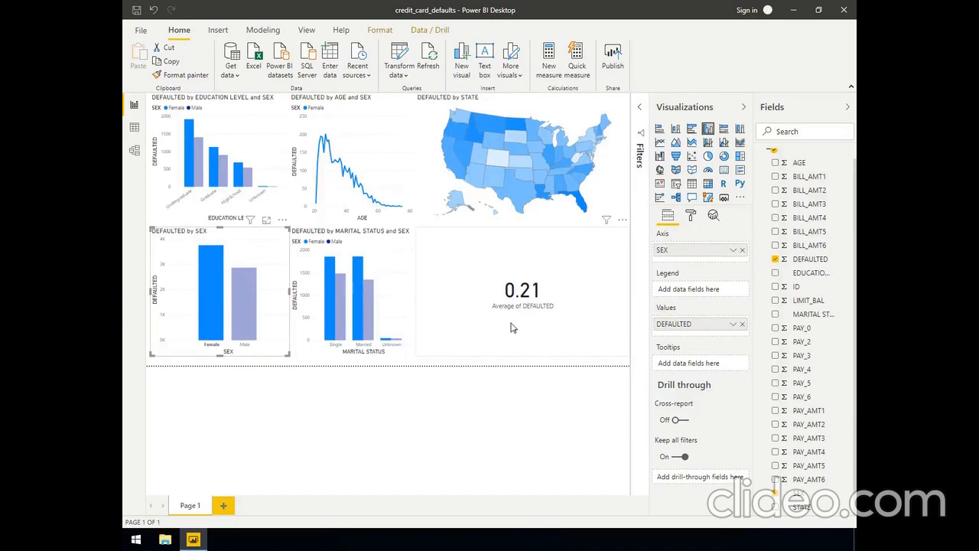
click(244, 313)
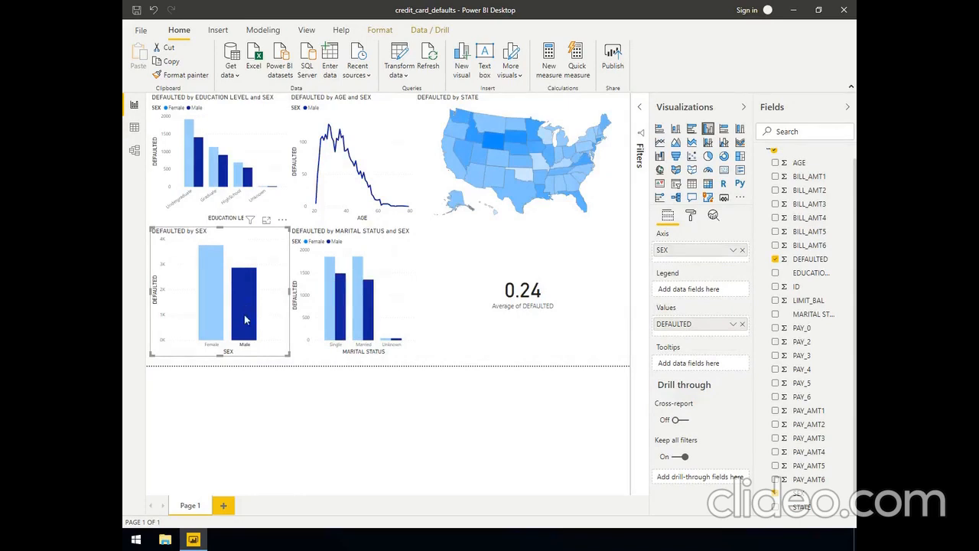
mouse_move(244, 314)
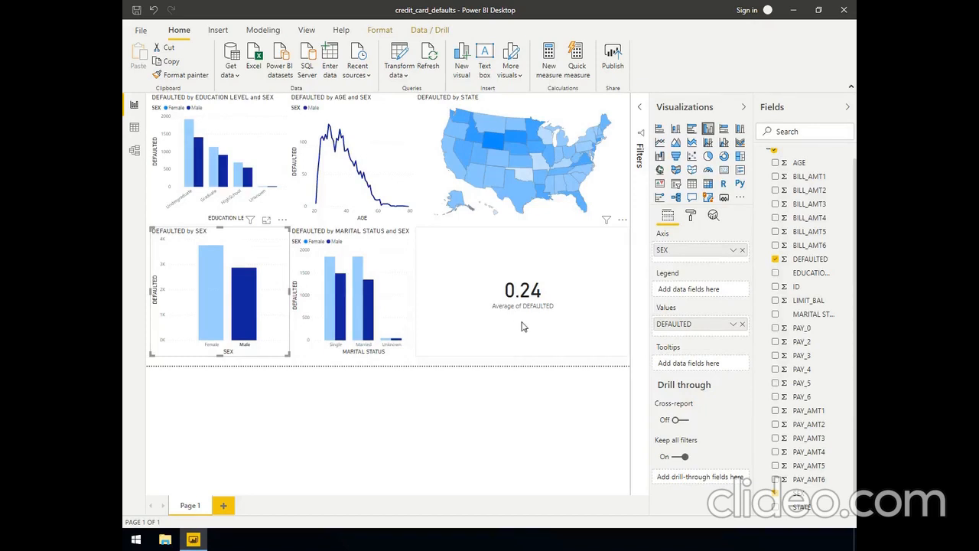
click(252, 299)
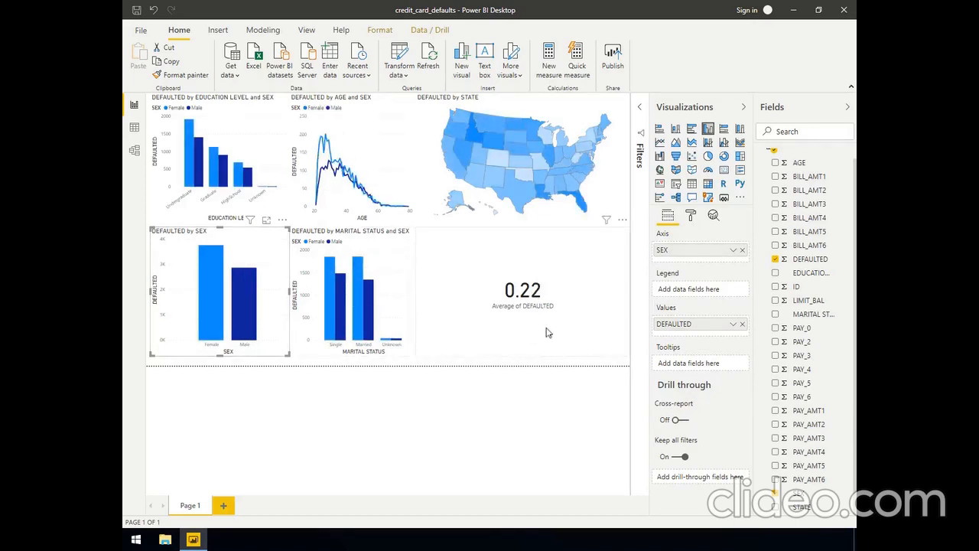
Narrow the Average of DEFAULTED card to about half its width, keeping its height and left edge
click(572, 318)
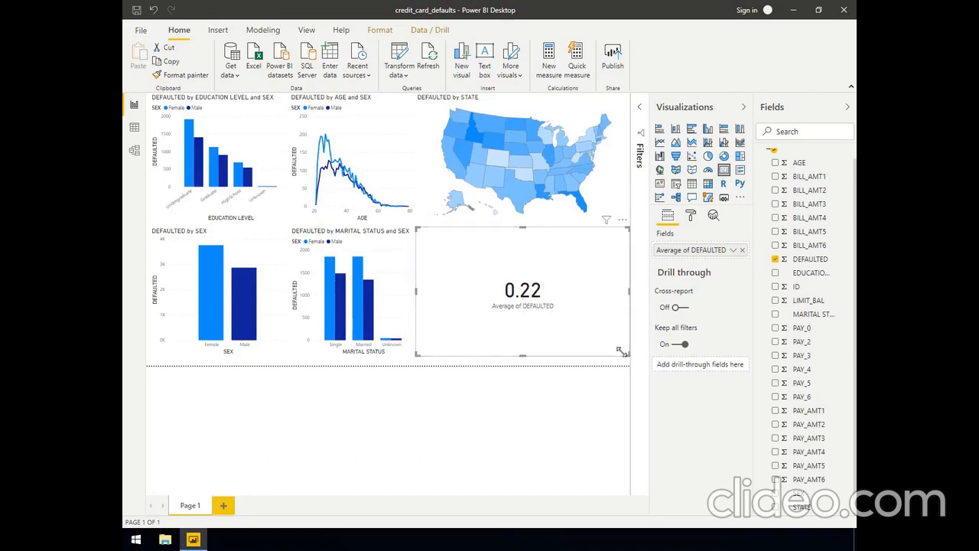
drag(610, 350, 523, 357)
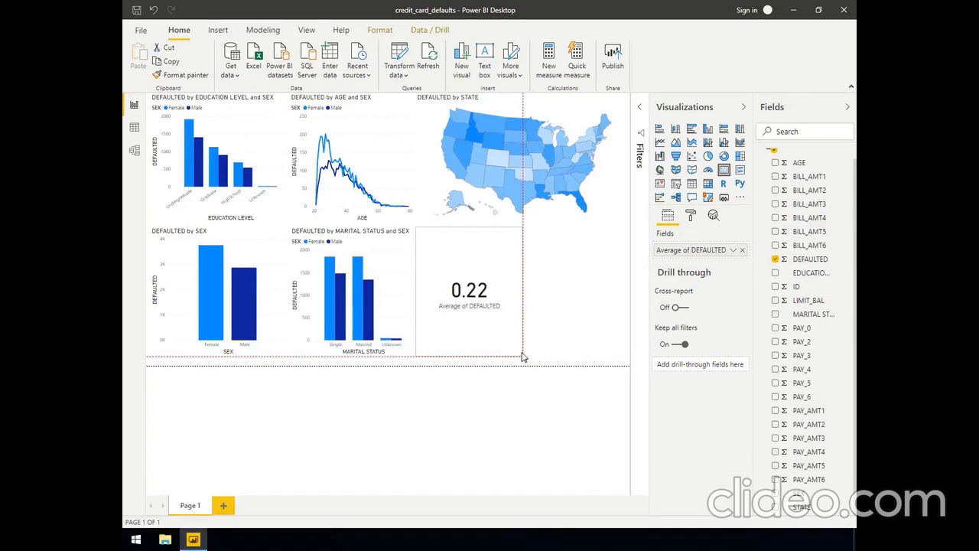
drag(524, 356, 523, 357)
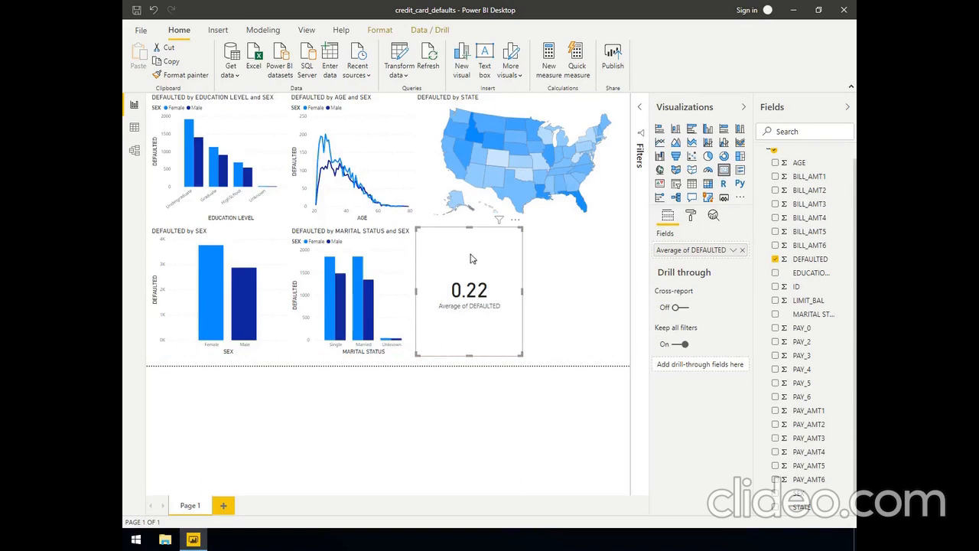
Turn on the card's title, set its text to DEFAULTED RATIO, and deselect the card
click(691, 218)
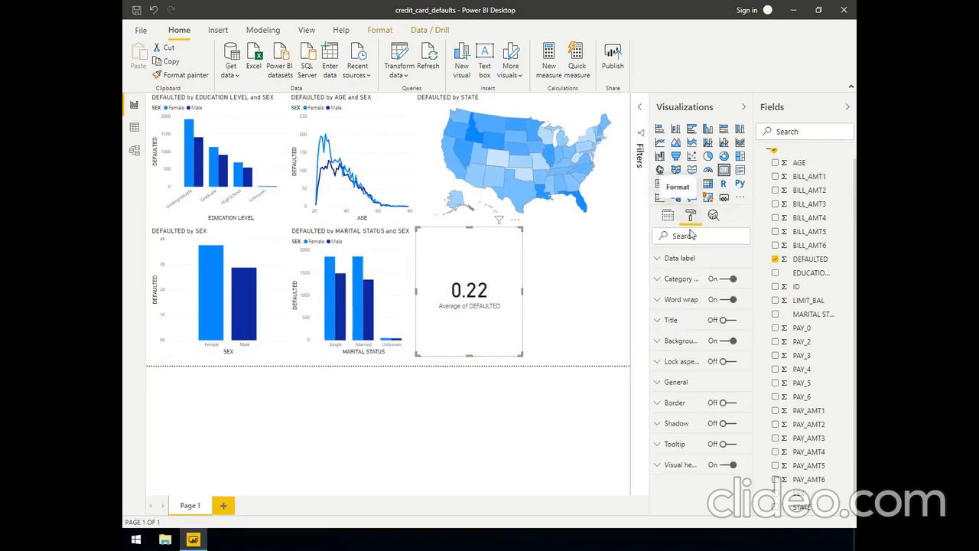
click(671, 322)
click(719, 321)
click(676, 353)
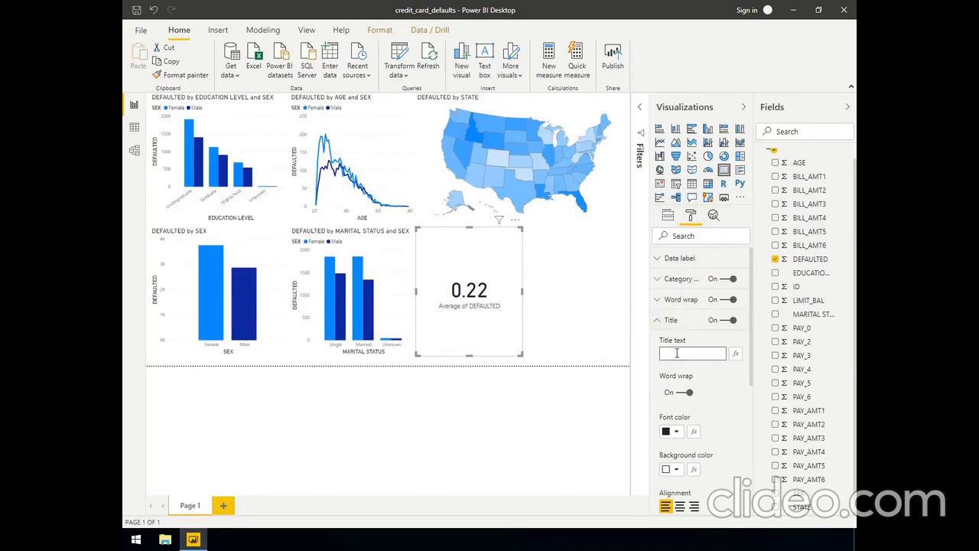
text(DEFAULTED RATIO)
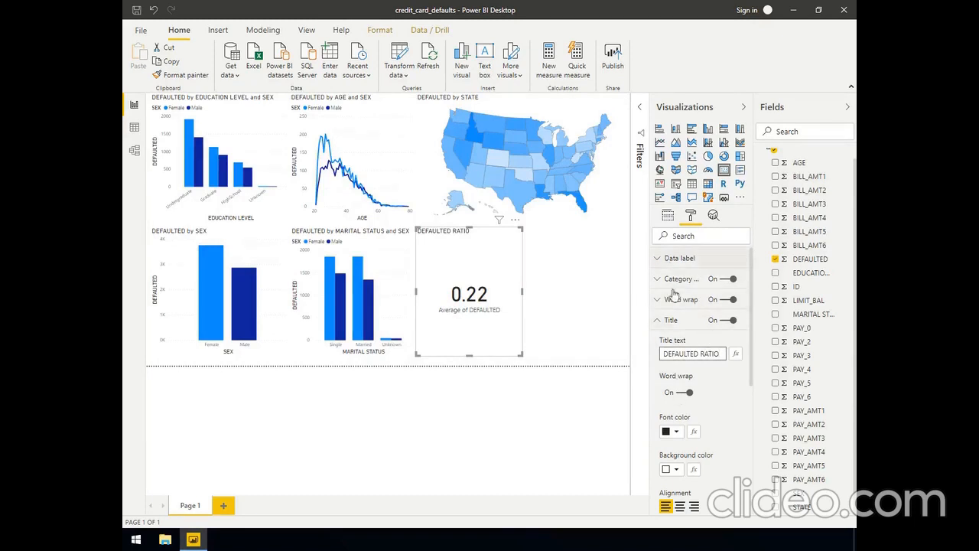
click(656, 323)
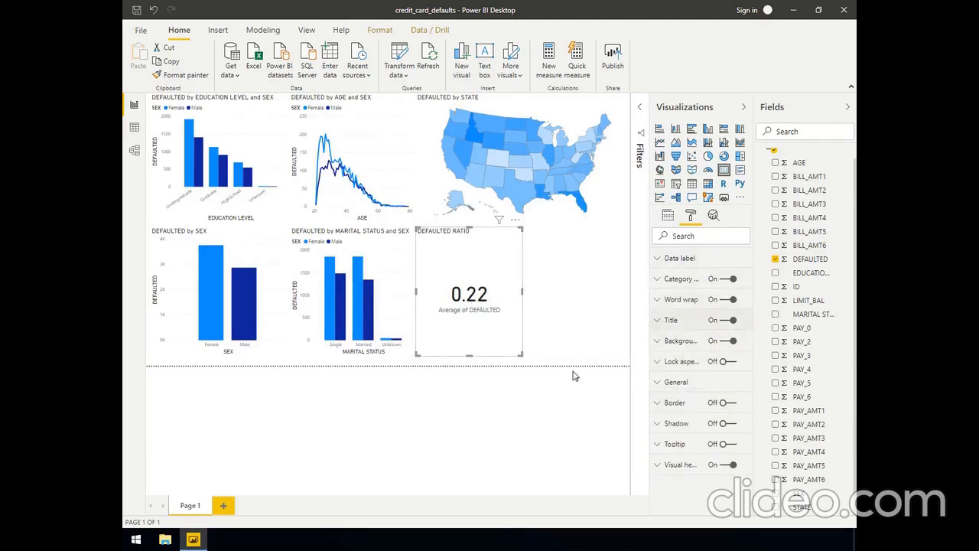
click(563, 320)
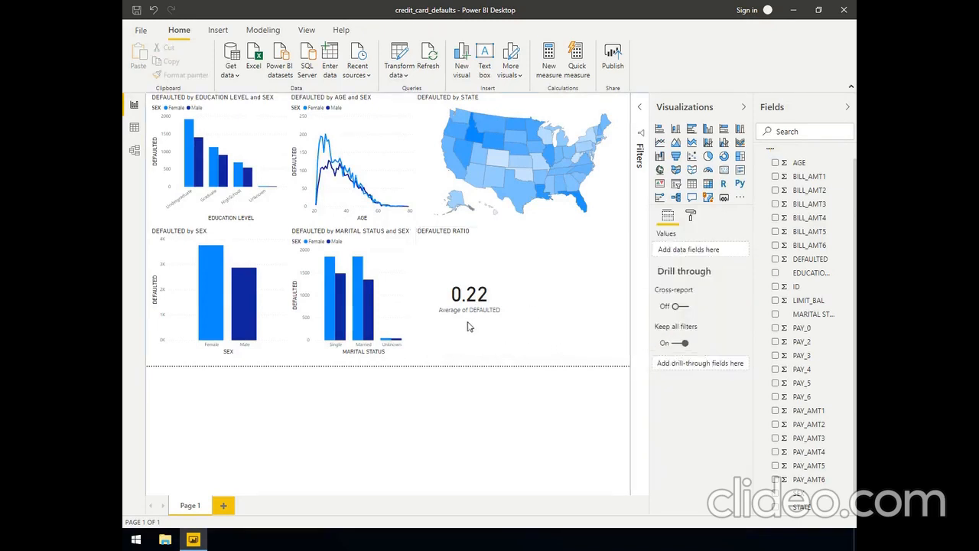
click(482, 266)
click(691, 217)
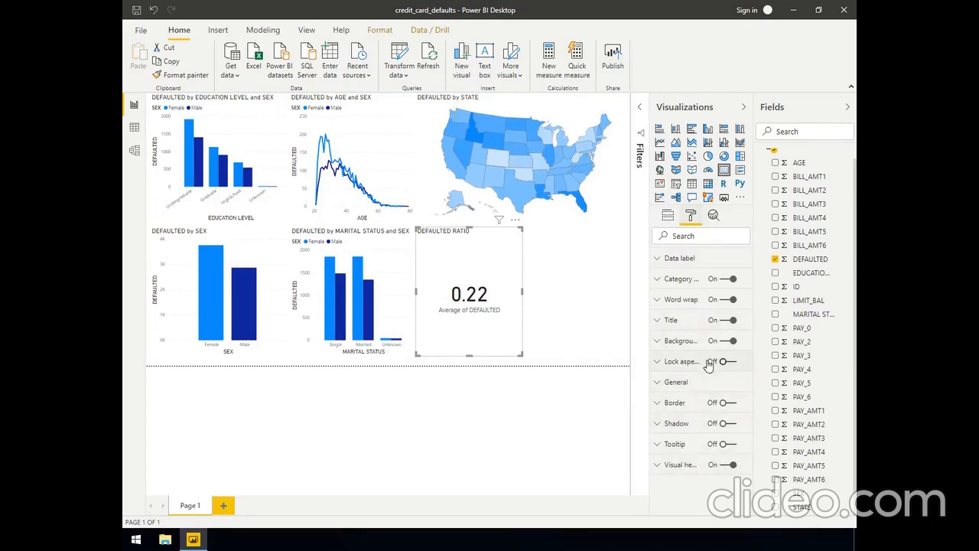
click(667, 216)
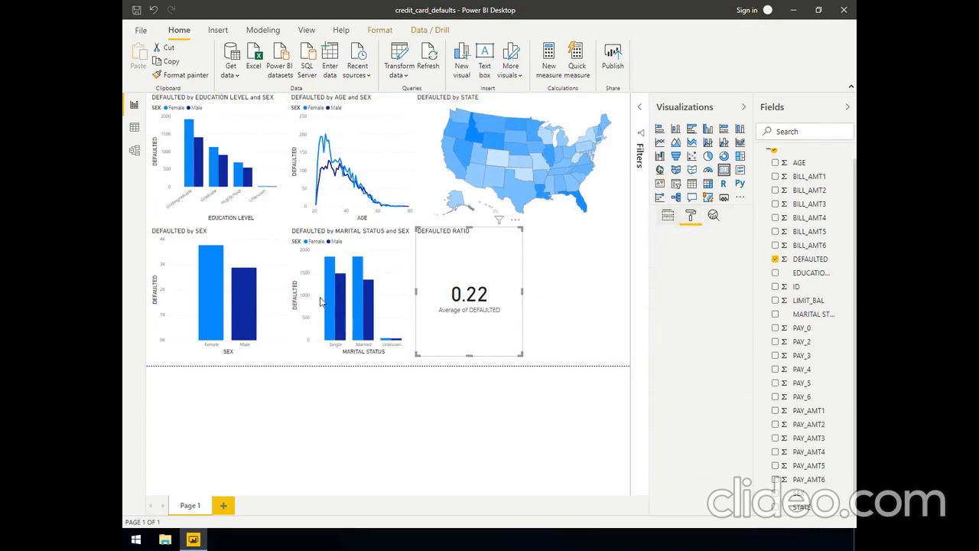
click(405, 224)
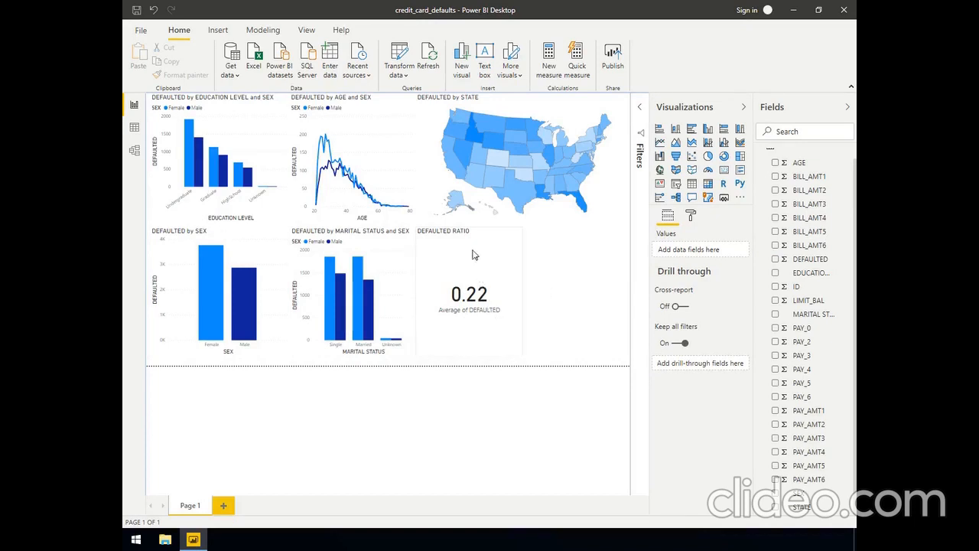
Check the DEFAULTED RATIO card while cross-filtering by Idaho on the map and by the female Graduate bar, clearing each selection
click(472, 137)
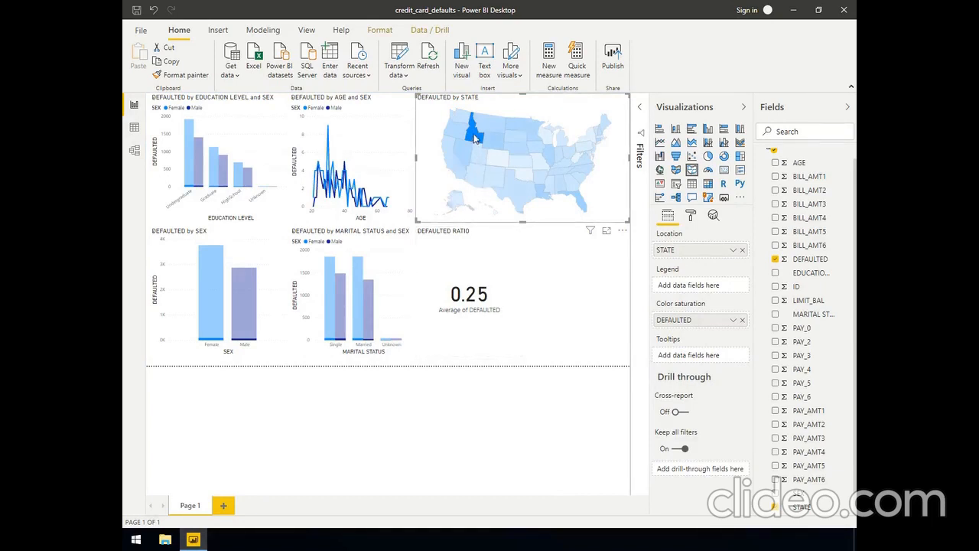
click(547, 323)
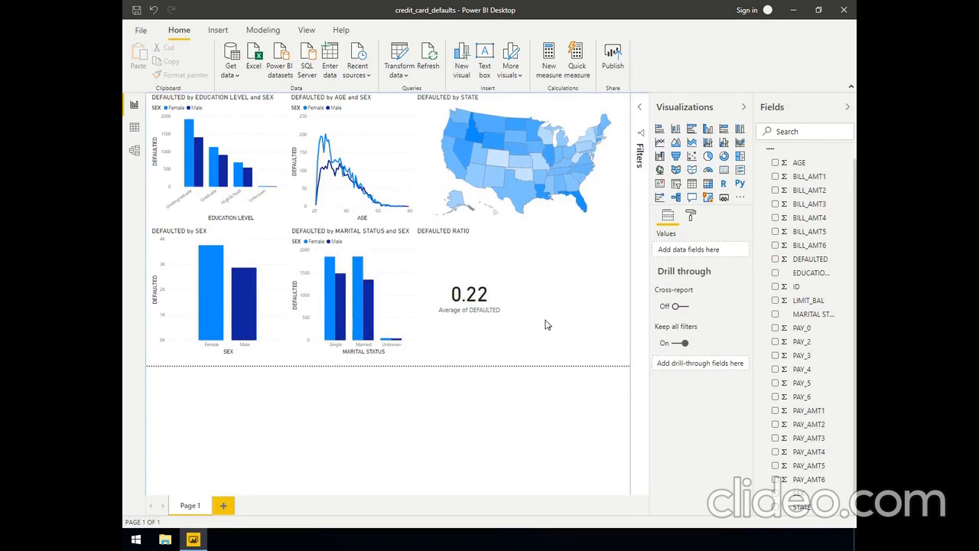
click(213, 174)
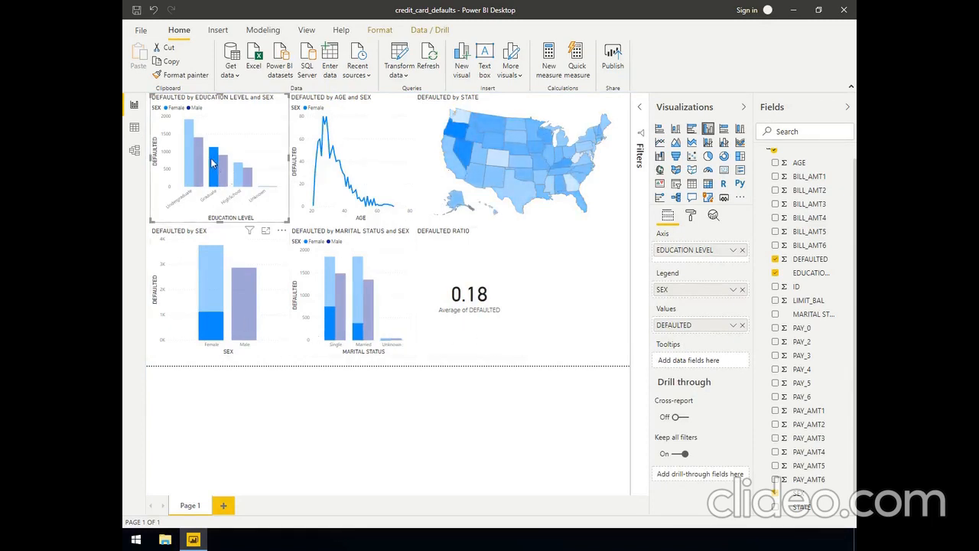
click(213, 163)
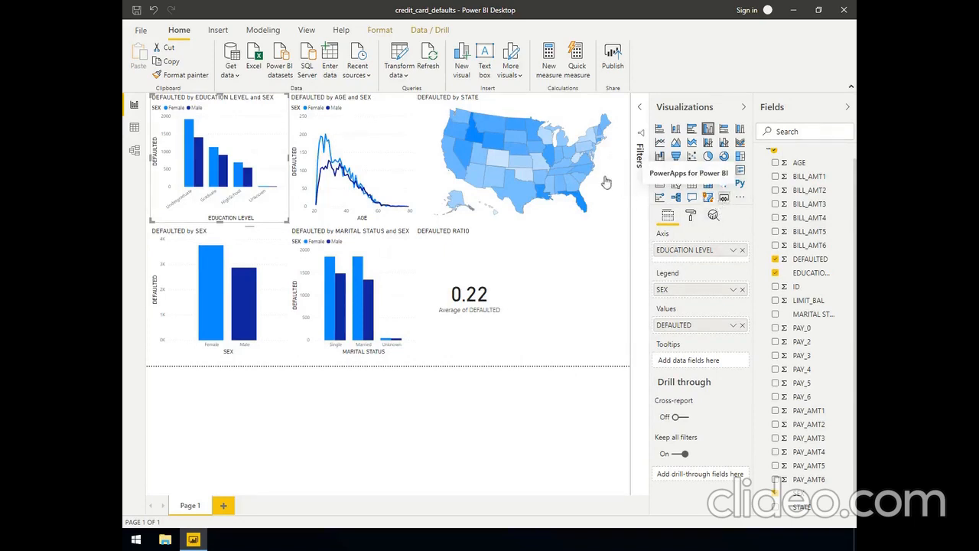
Add a separate slicer on EDUCATION LEVEL in the empty space beside the DEFAULTED RATIO card
click(675, 185)
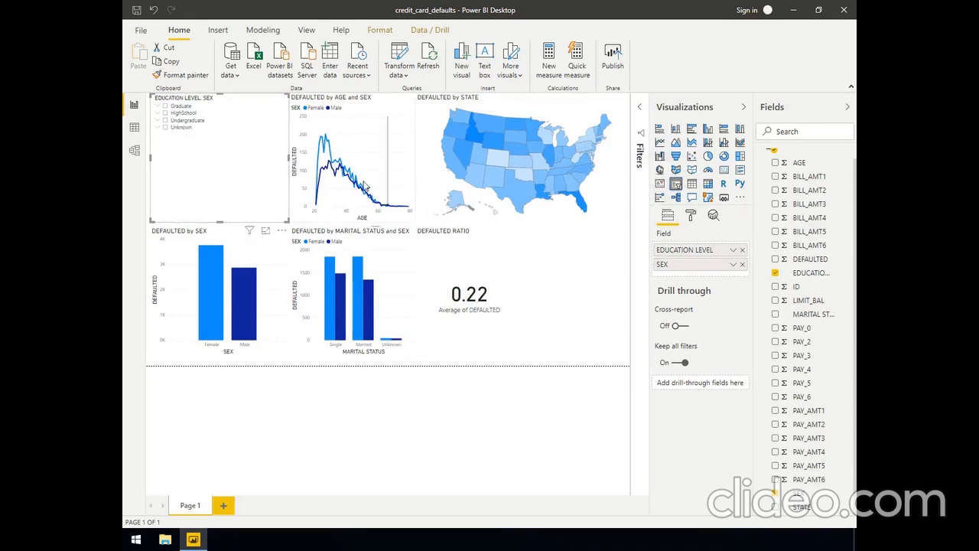
mouse_move(364, 188)
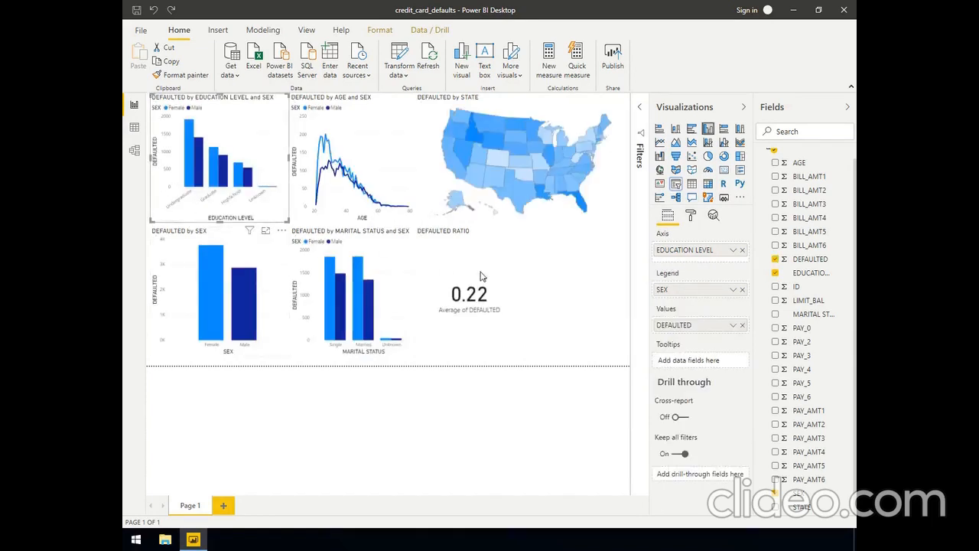
click(576, 303)
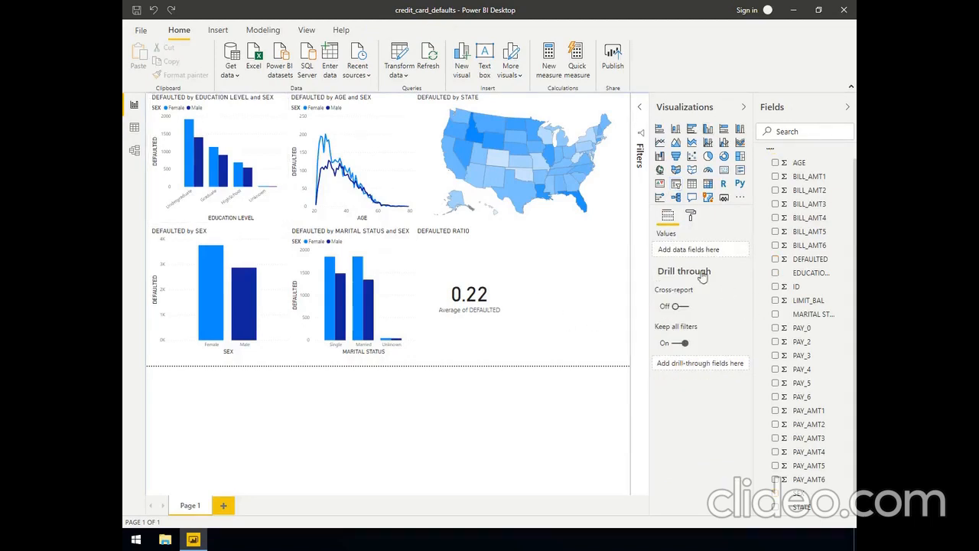
click(676, 187)
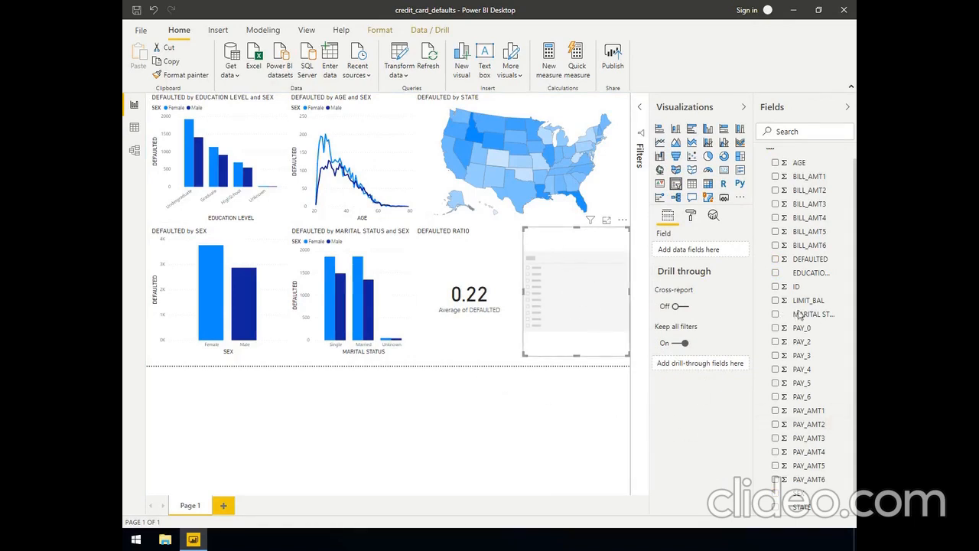
drag(817, 276, 692, 257)
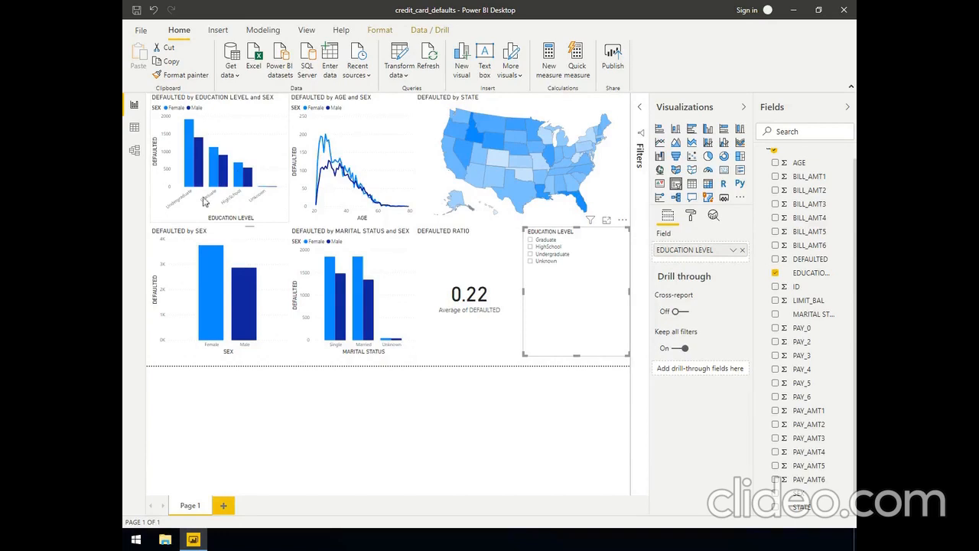
Cross-filter by the male and female Undergraduate bars for comparison, and filter the whole page to Undergraduate with the EDUCATION LEVEL slicer
mouse_move(191, 162)
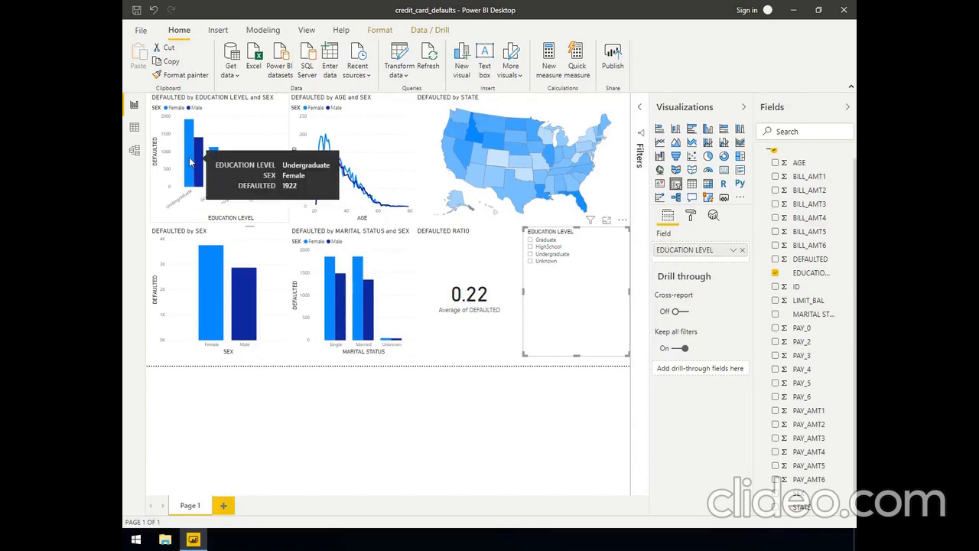
click(197, 162)
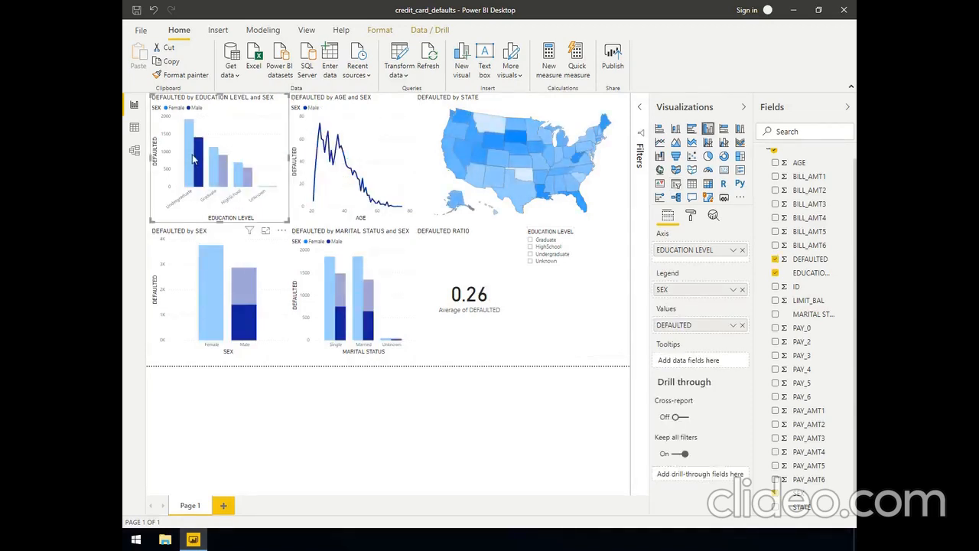
click(192, 155)
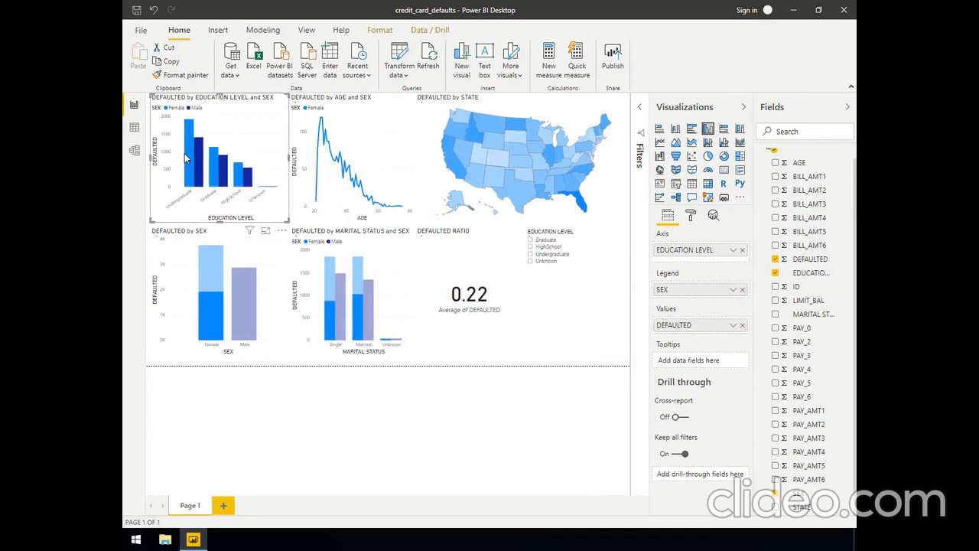
click(530, 255)
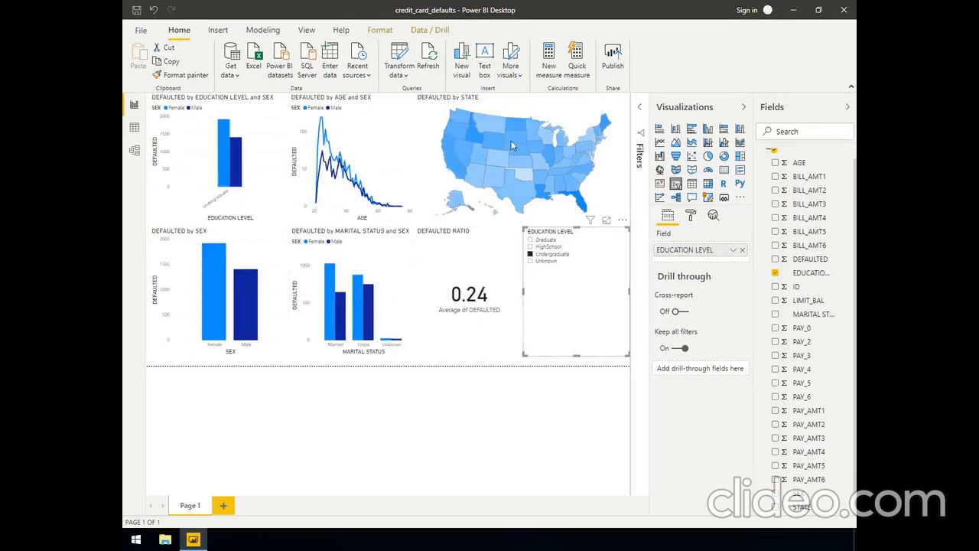
Cross-filter the report by the female Married bar in the marital status chart, then clear that selection
mouse_move(211, 292)
mouse_move(332, 310)
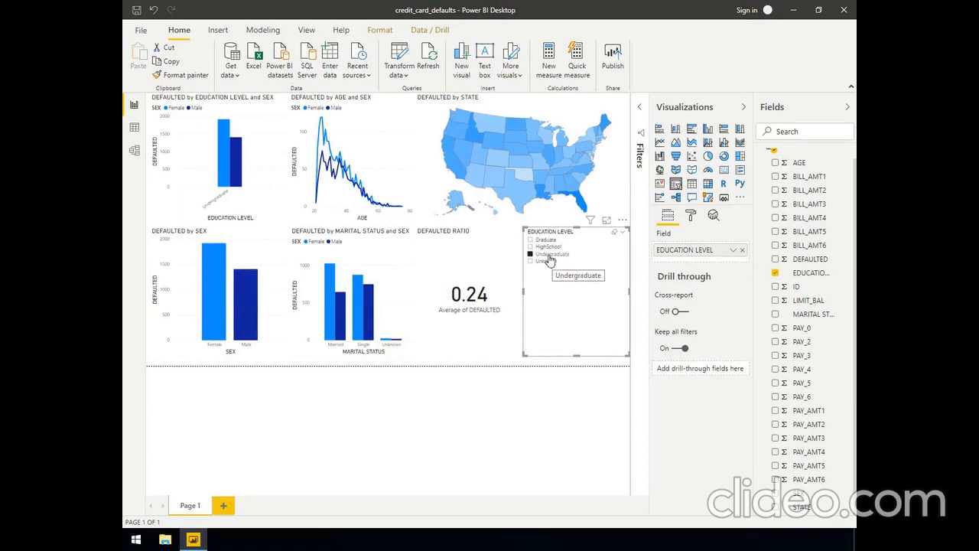
click(333, 327)
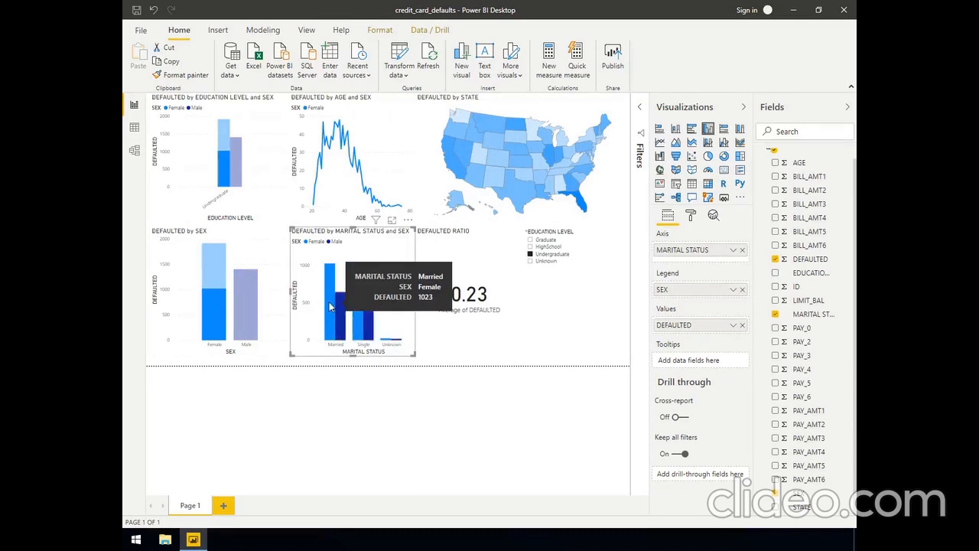
click(329, 301)
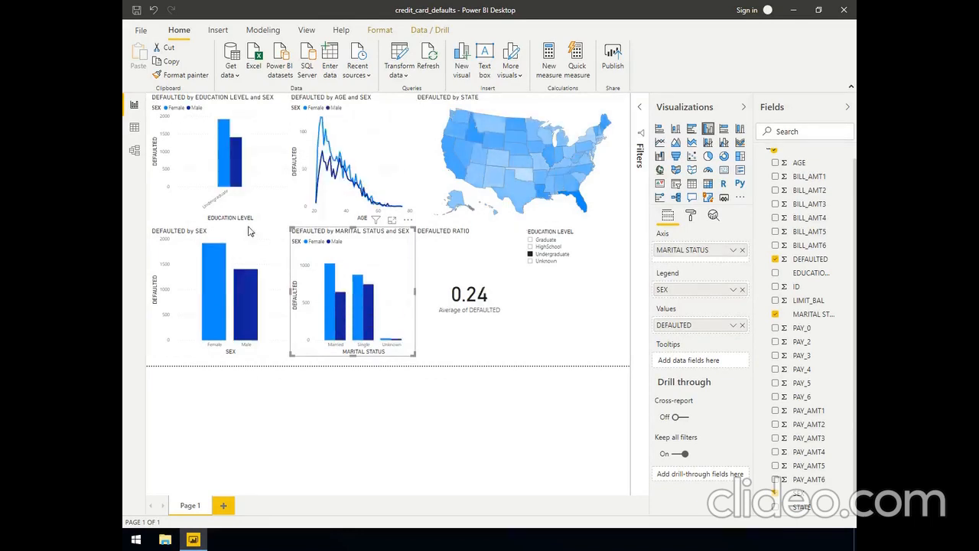
Shorten the EDUCATION LEVEL slicer to about half its height and add a separate MARITAL STATUS slicer in the space beneath it
click(576, 358)
drag(576, 348, 577, 297)
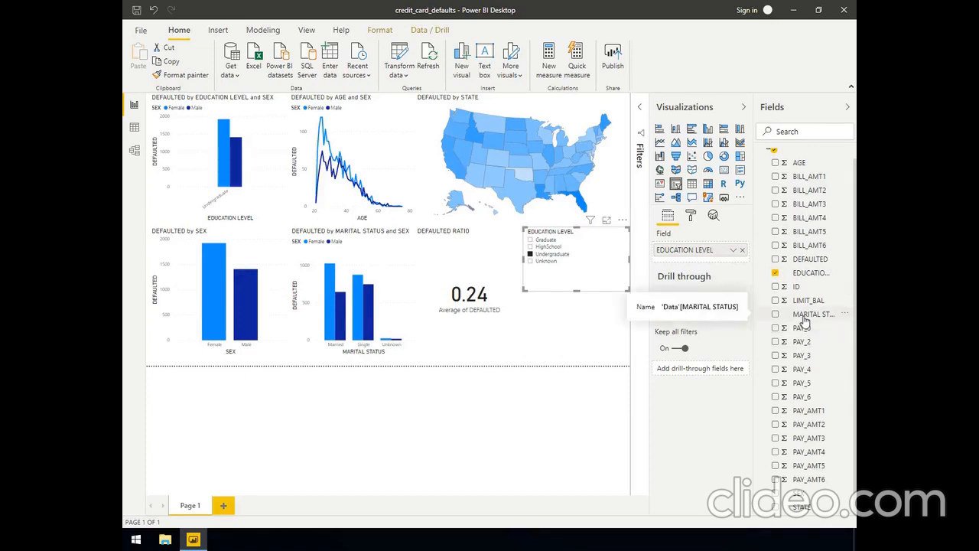
click(583, 335)
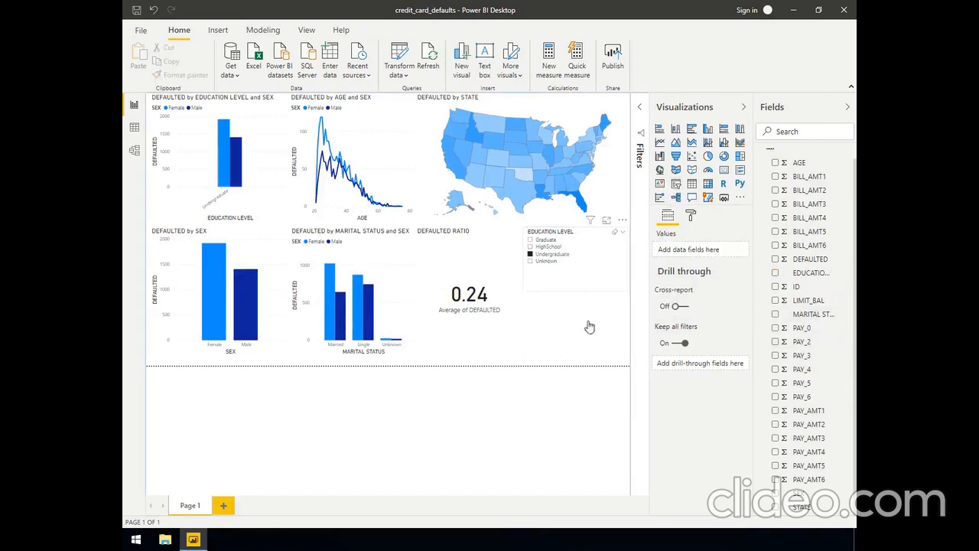
click(675, 184)
drag(805, 314, 677, 252)
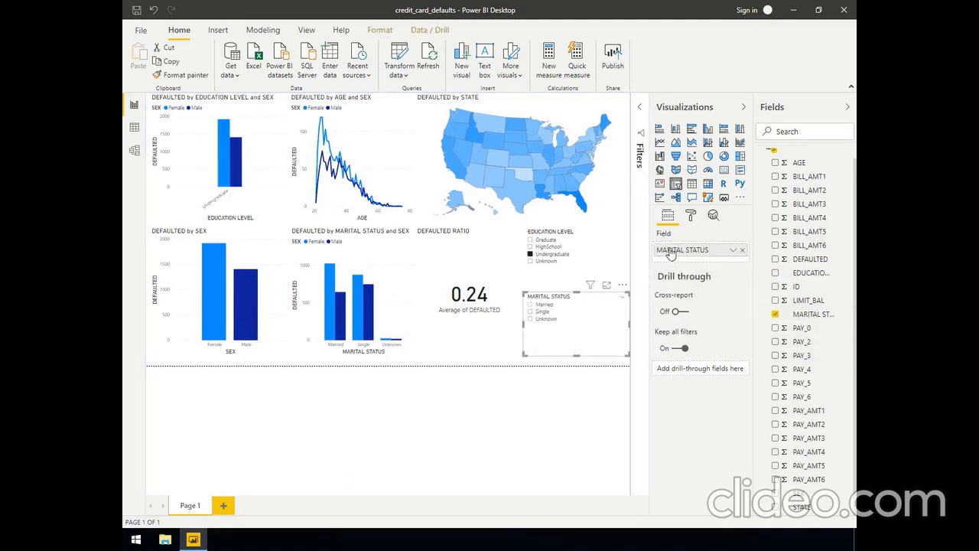
Filter the page to Married with the MARITAL STATUS slicer, keeping Undergraduate selected, and examine the age chart
click(530, 255)
click(530, 254)
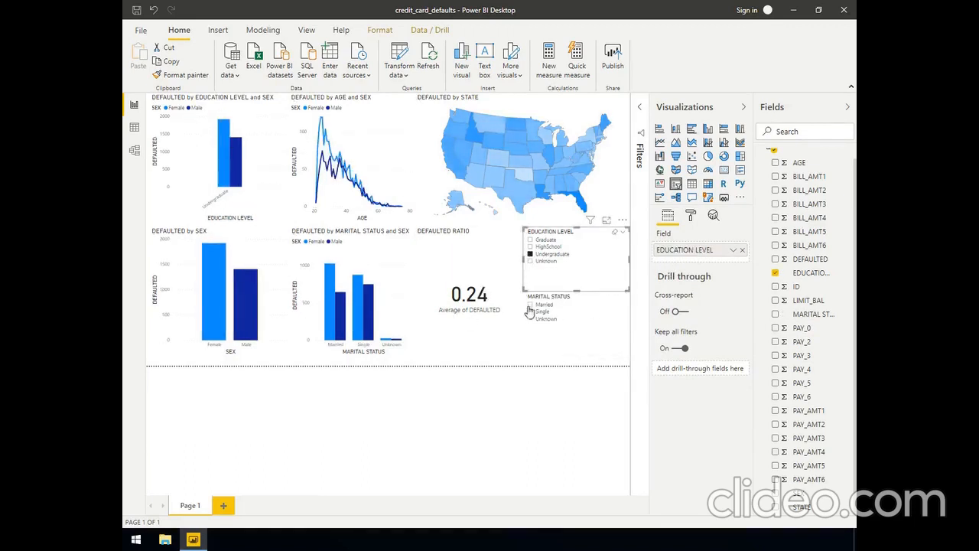
click(529, 305)
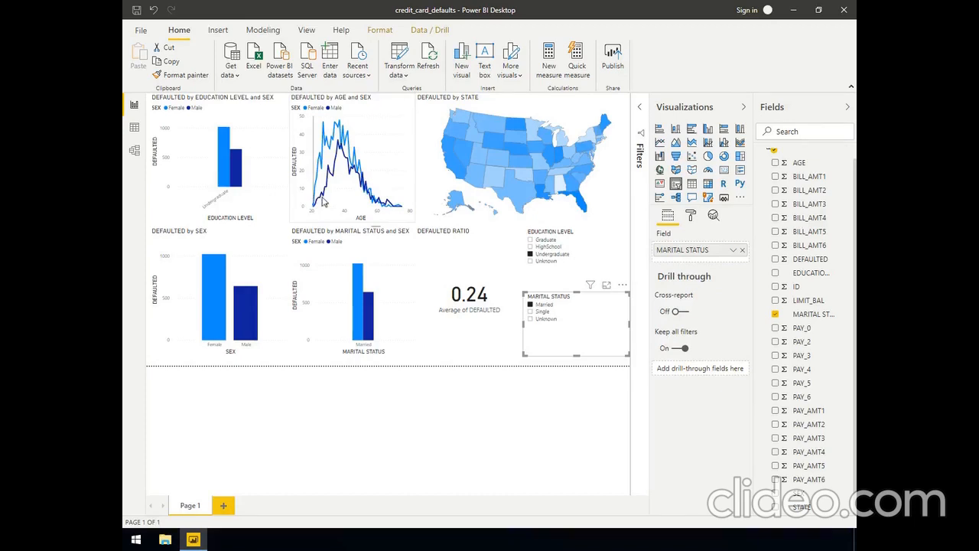
mouse_move(325, 197)
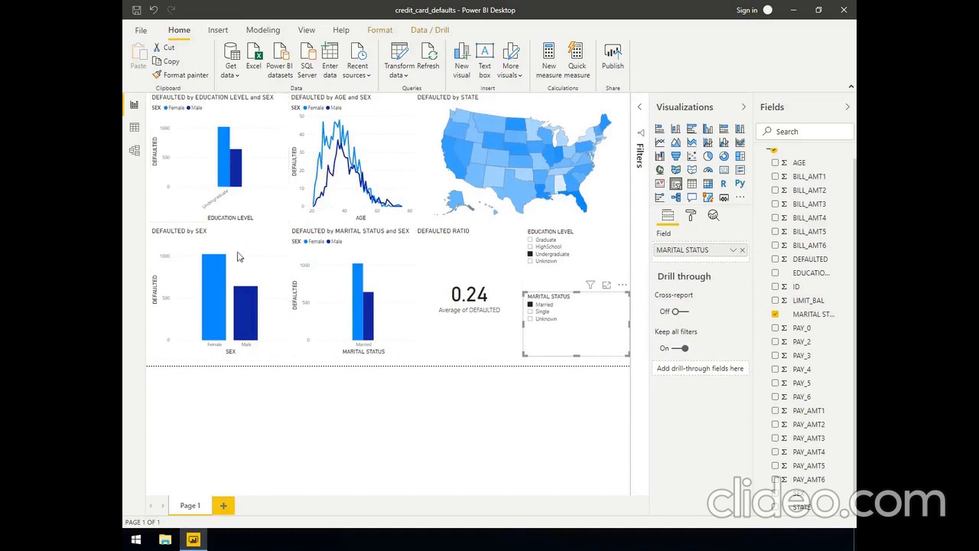
Clear the Undergraduate and Married selections in the two slicers and deselect the visual
click(529, 254)
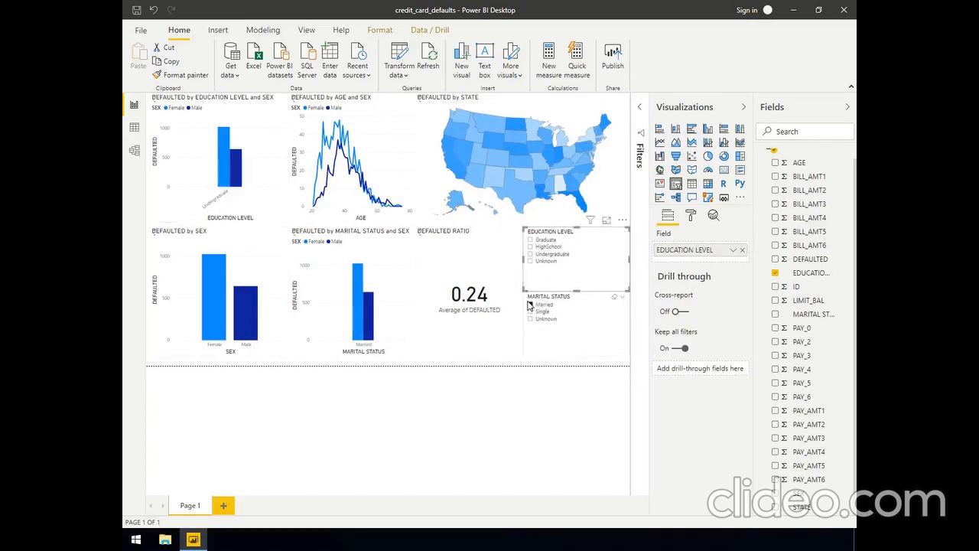
click(527, 305)
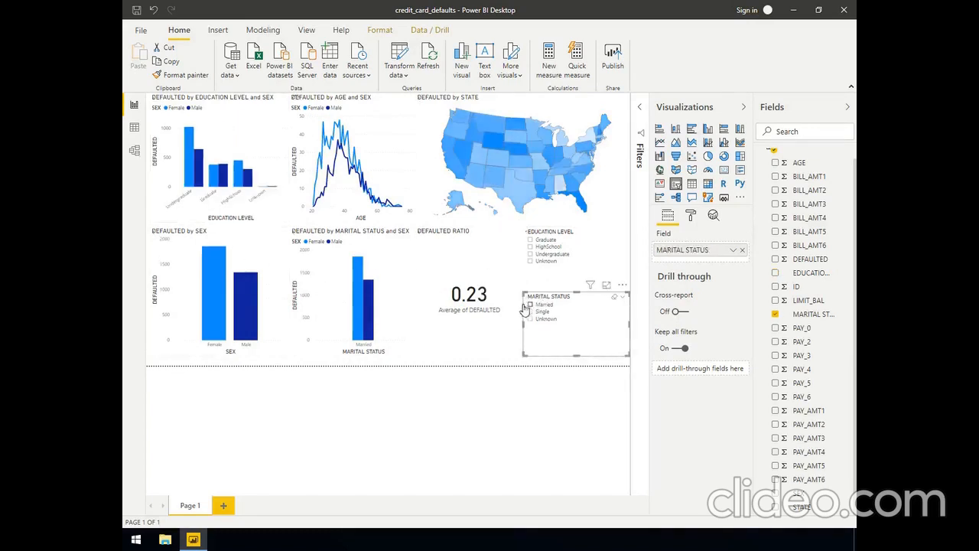
click(518, 397)
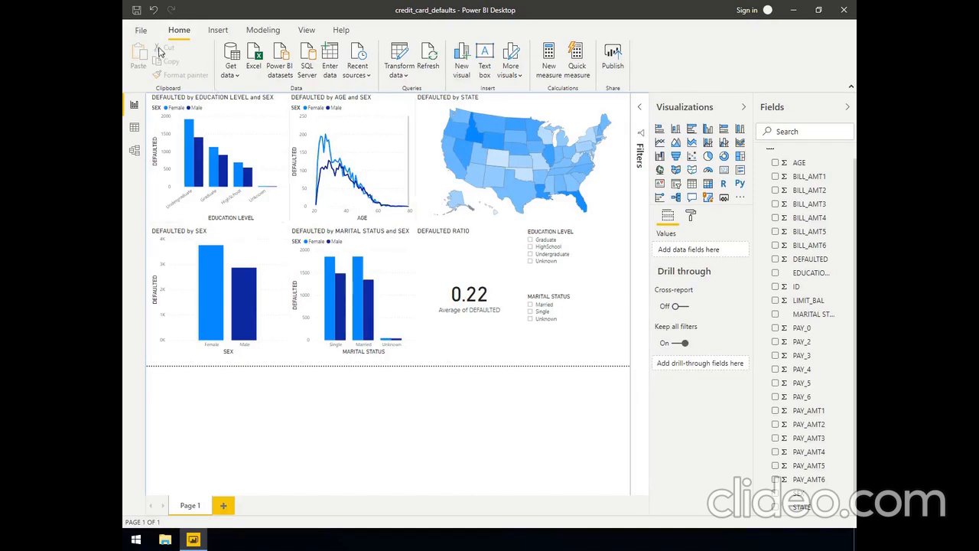
Save the finished report to its existing file
click(141, 30)
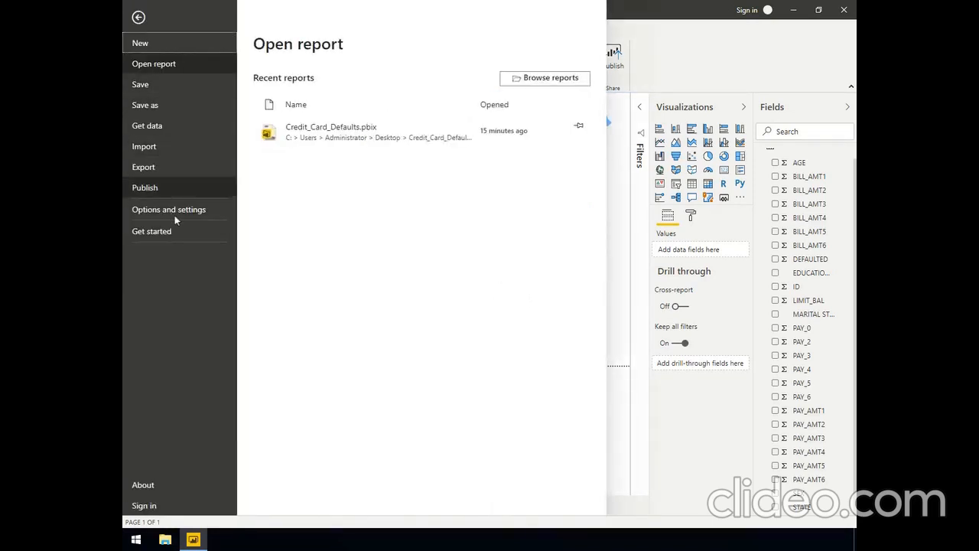
click(156, 85)
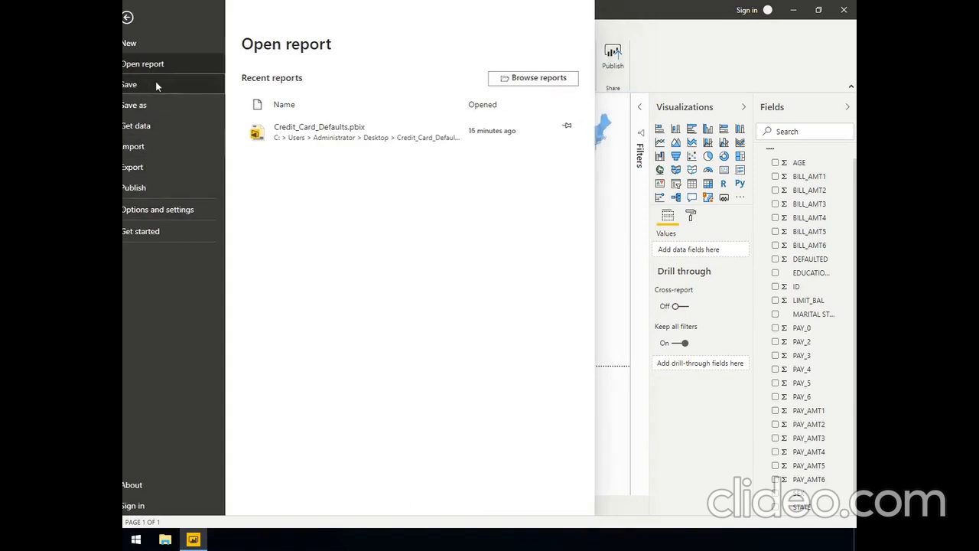